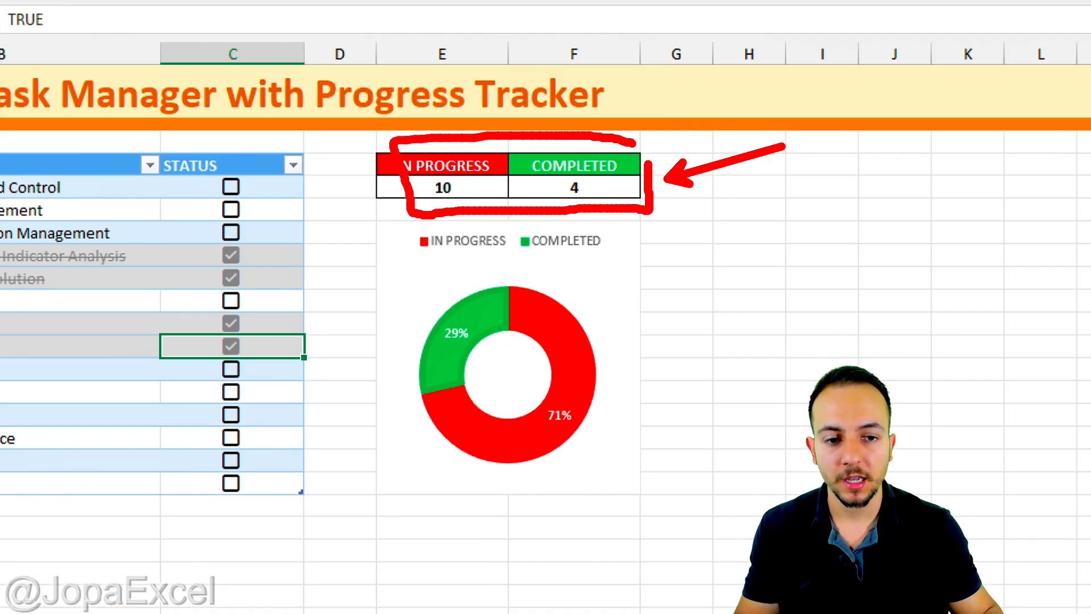
- Check the formulas behind the IN PROGRESS and COMPLETED counts, and mark the Waste Management task as completed
{"action": "left_click", "coordinate": [475, 187]}
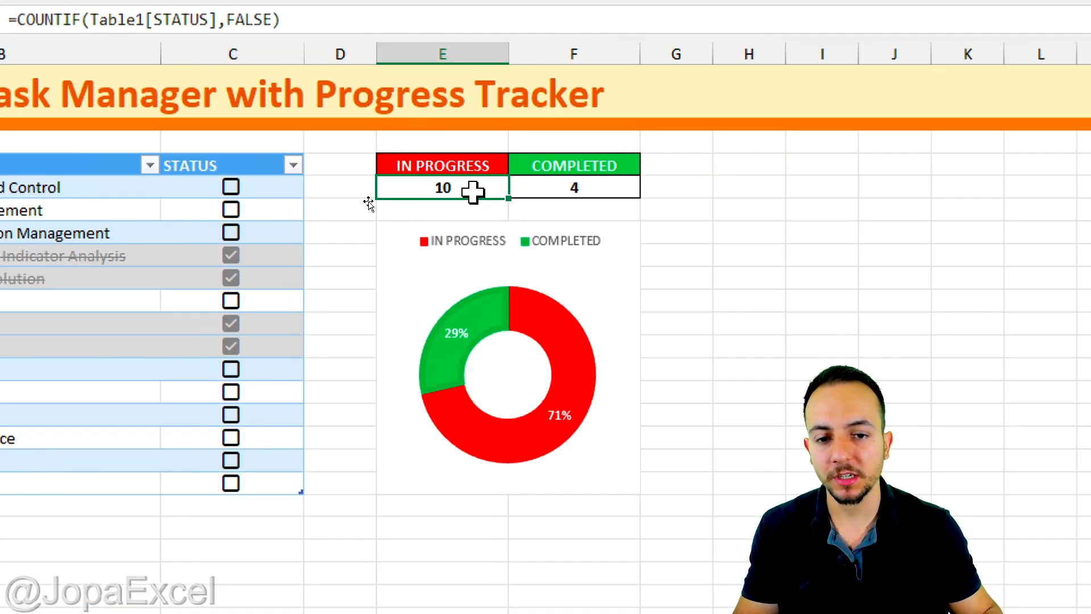
{"action": "left_click", "coordinate": [572, 187]}
{"action": "left_click", "coordinate": [723, 358]}
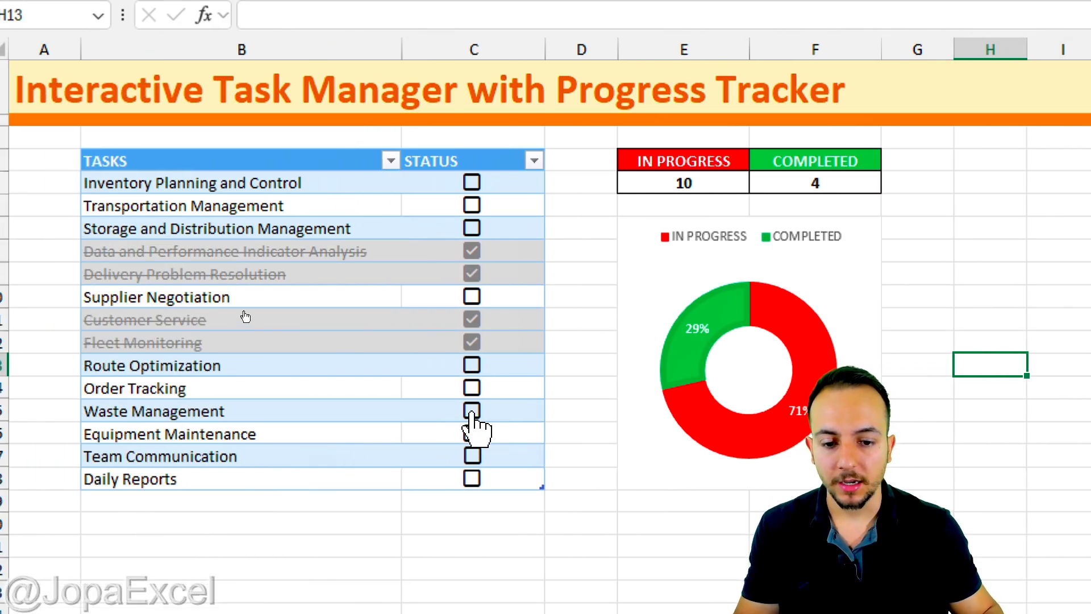
{"action": "left_click", "coordinate": [472, 411]}
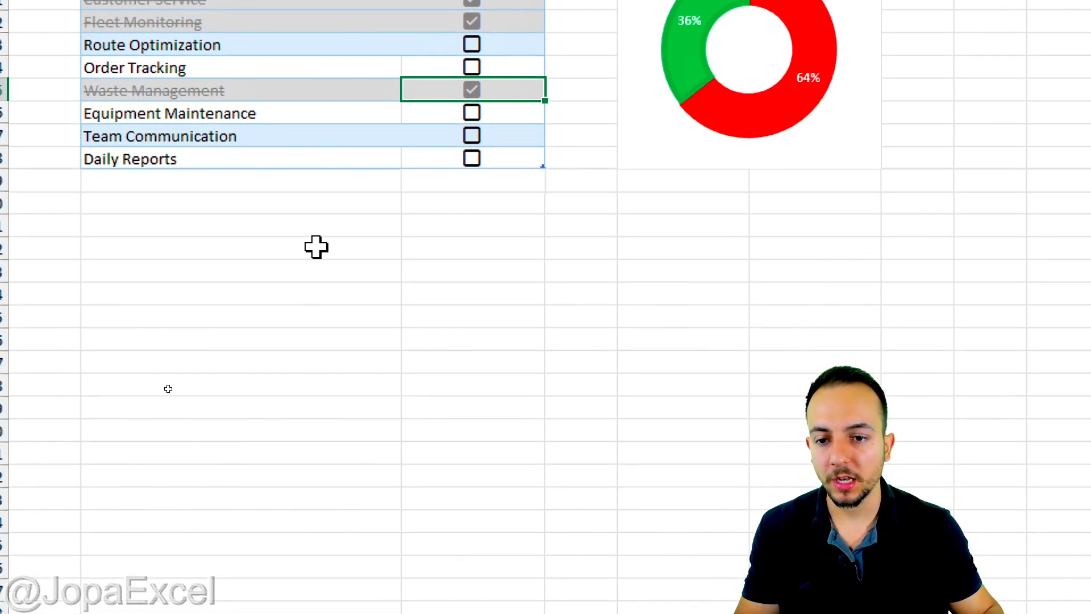
- Add a task named "New task" in cell B19, directly below Daily Reports in the task table
{"action": "left_click_drag", "start_coordinate": [317, 188], "coordinate": [419, 401]}
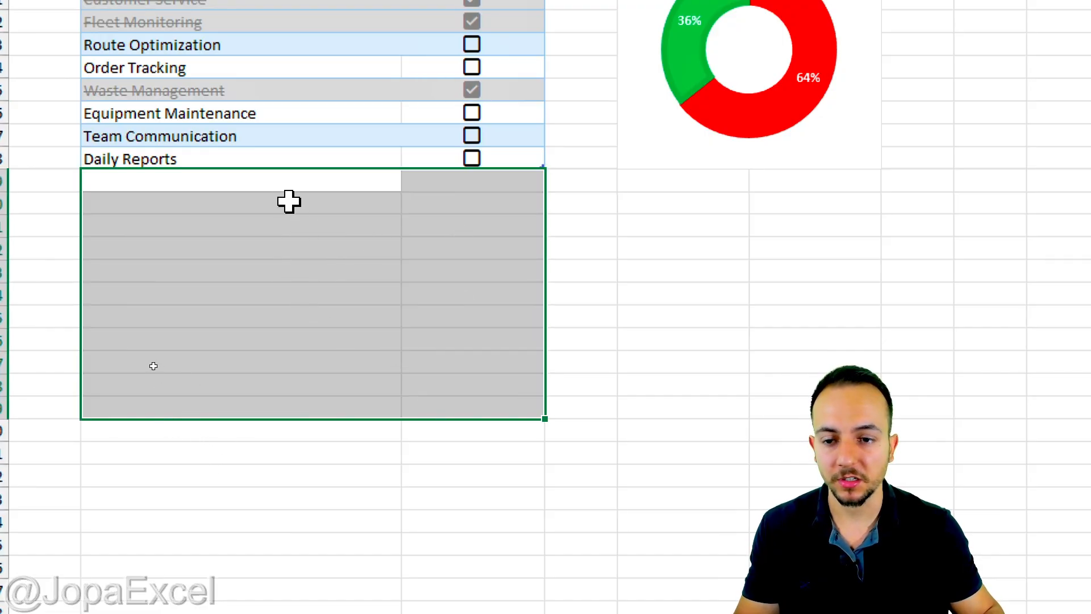
{"action": "left_click", "coordinate": [270, 185]}
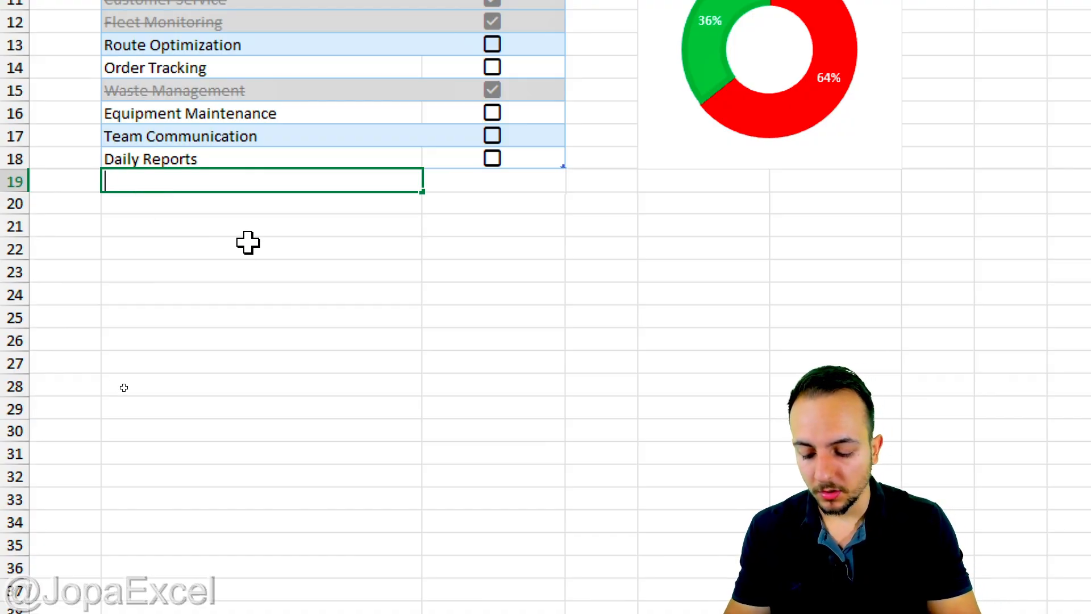
{"action": "type", "text": "New task"}
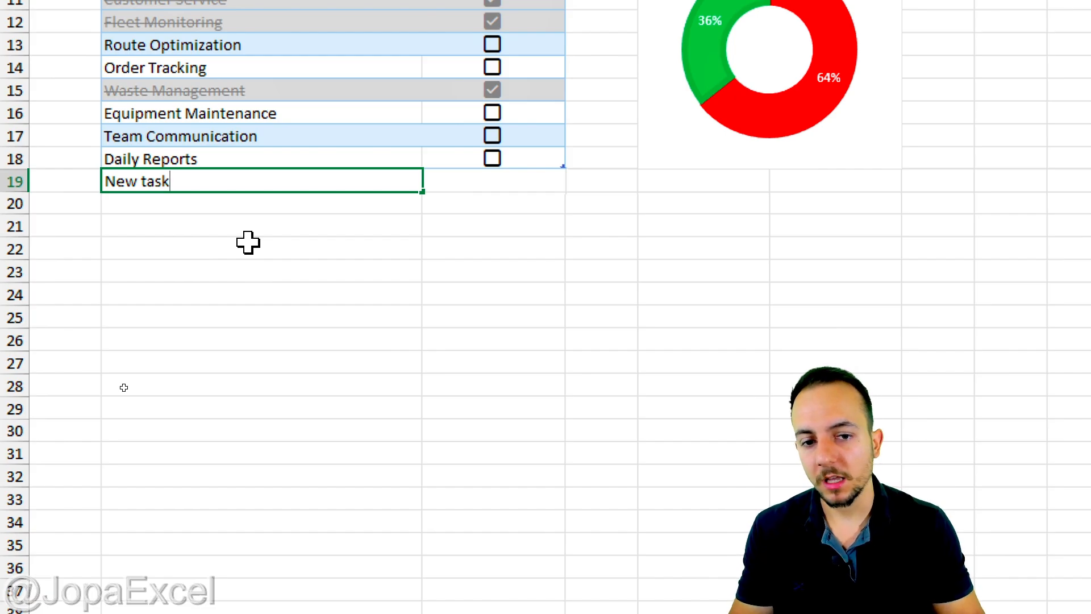
{"action": "key", "text": "Return"}
{"action": "left_click", "coordinate": [291, 252]}
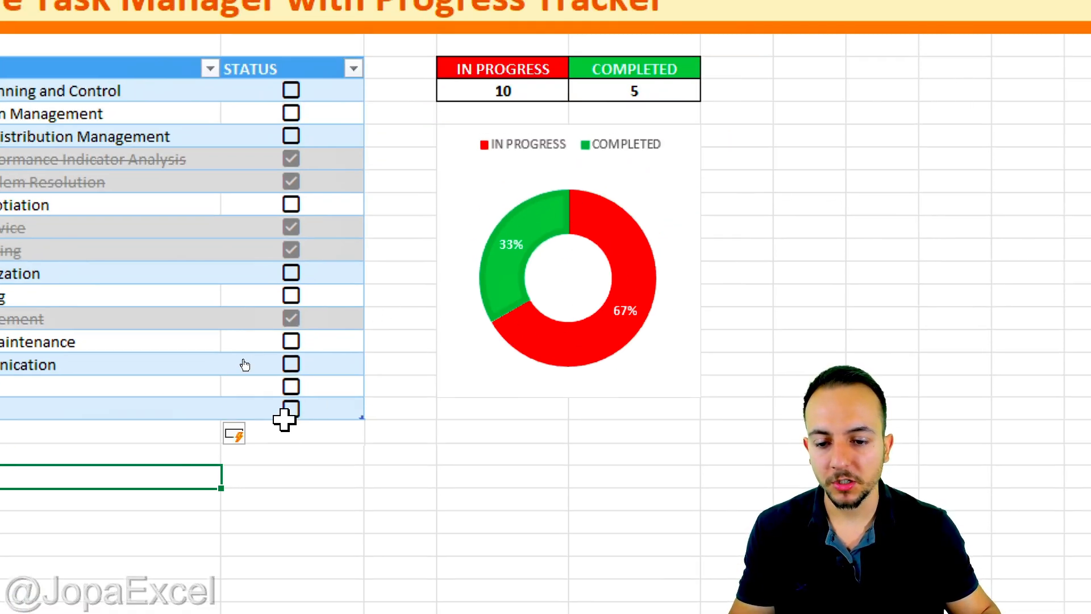
- Toggle the status checkbox of New task, leaving it ticked, and toggle the Supplier Negotiation checkbox
{"action": "left_click", "coordinate": [290, 409]}
{"action": "left_click", "coordinate": [291, 410]}
{"action": "left_click", "coordinate": [290, 409]}
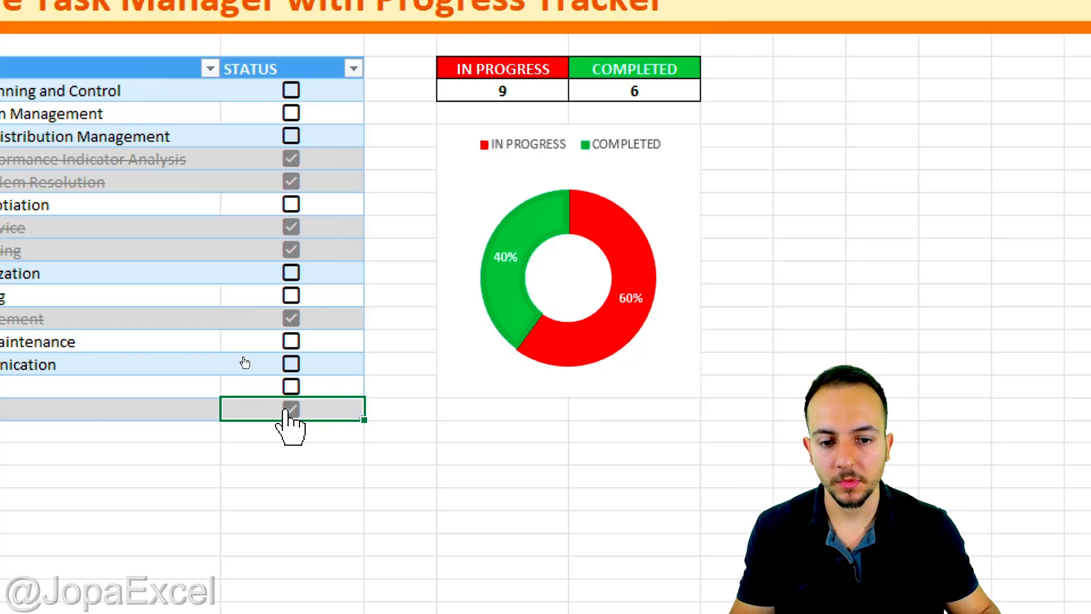
{"action": "left_click", "coordinate": [286, 410]}
{"action": "left_click", "coordinate": [287, 410]}
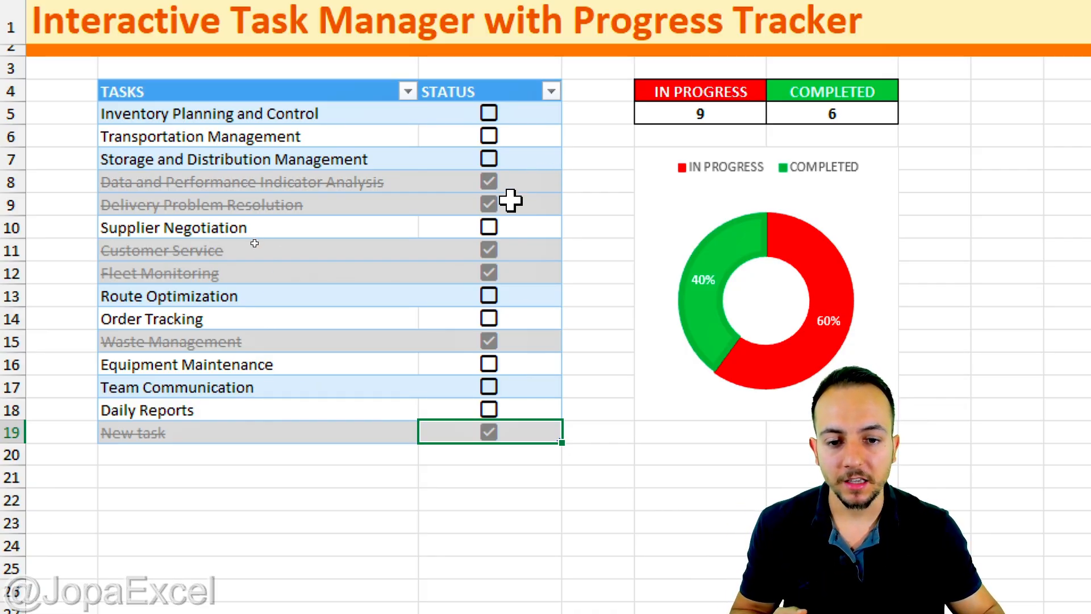
{"action": "left_click", "coordinate": [489, 227]}
{"action": "left_click", "coordinate": [493, 227]}
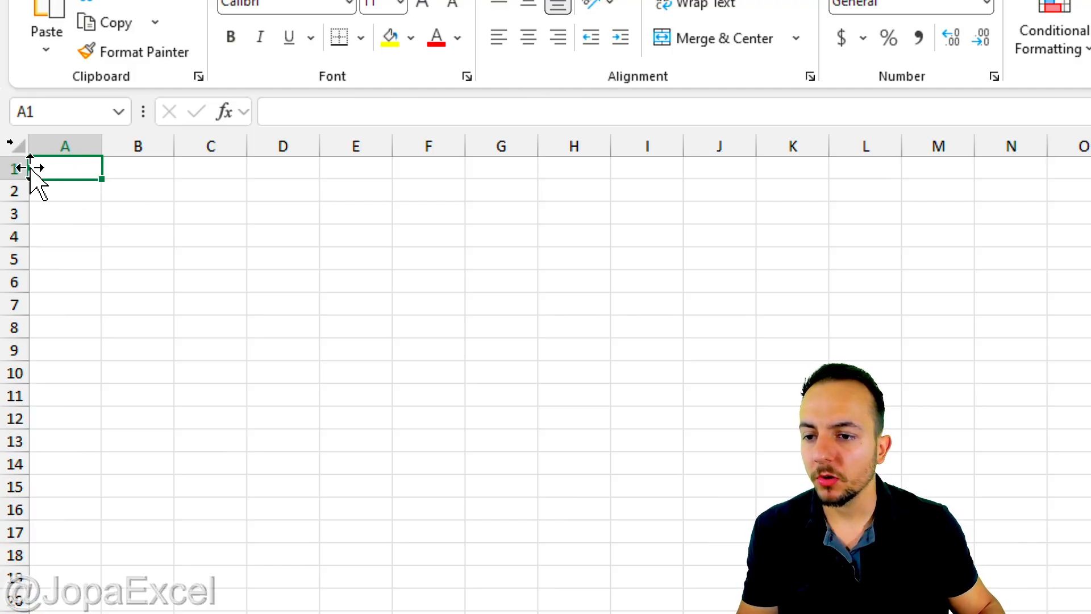
- Fill the whole of row 1 with the lightest gold theme colour
{"action": "left_click", "coordinate": [12, 167]}
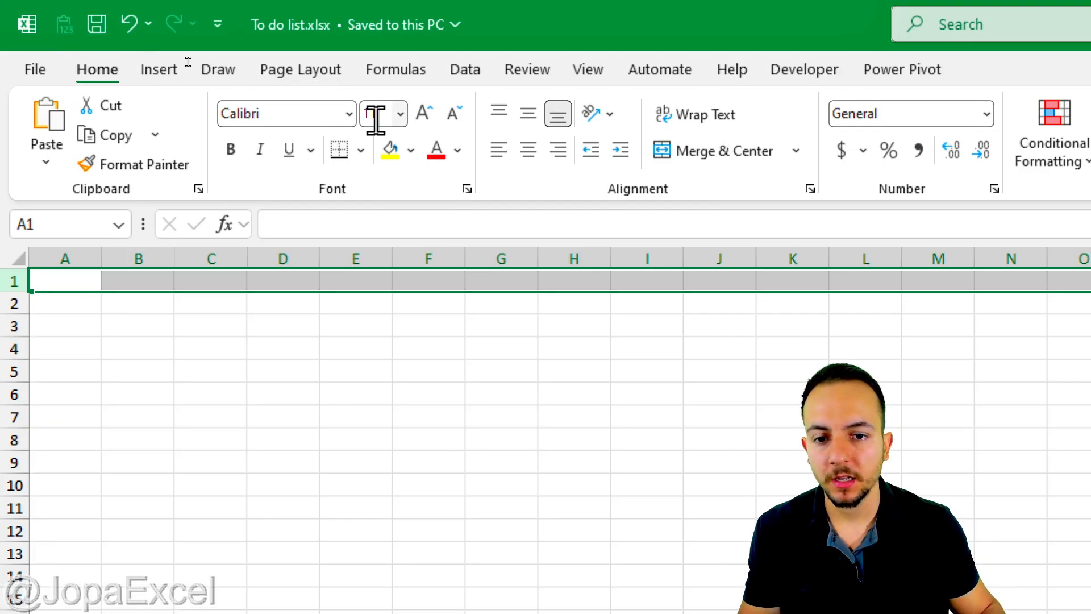
{"action": "left_click", "coordinate": [411, 147]}
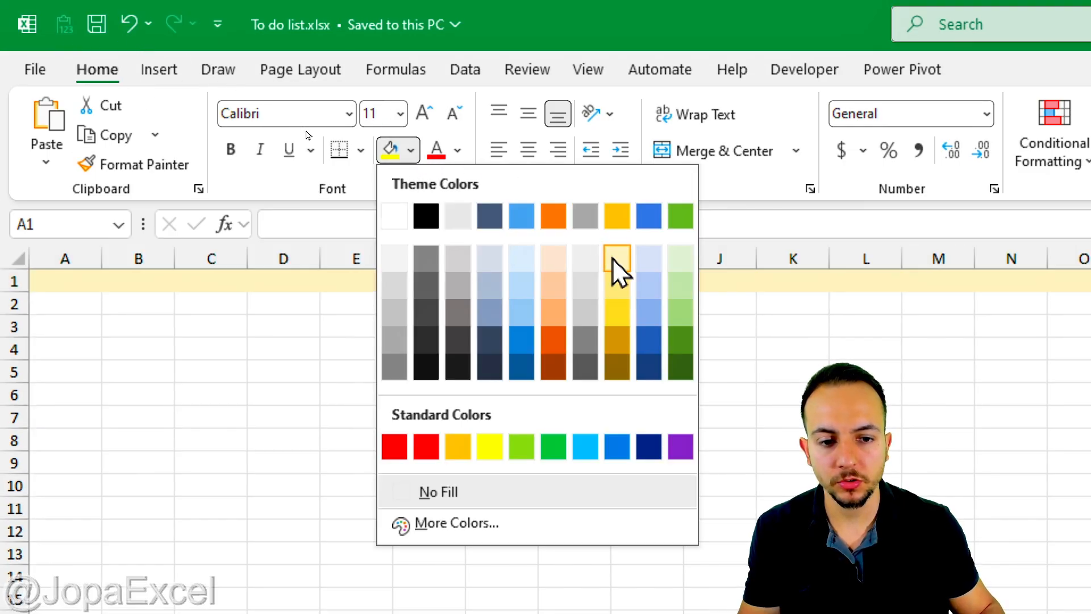
{"action": "left_click", "coordinate": [615, 281]}
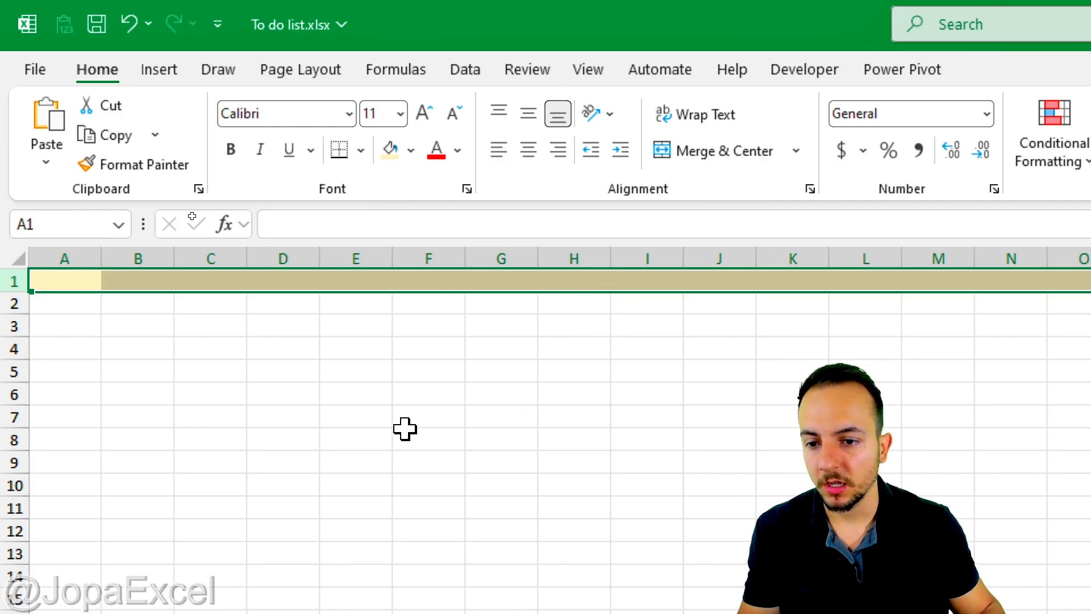
- Enter the title "Interactive Task Manager with Progress Tracker" in cell A1, keeping that cell selected
{"action": "left_click", "coordinate": [80, 283]}
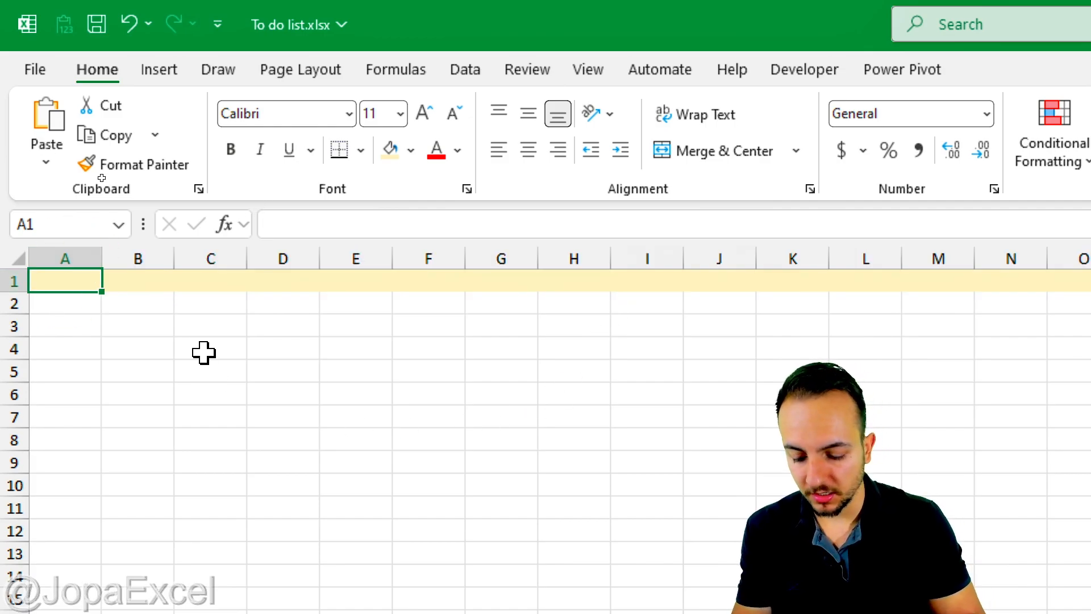
{"action": "type", "text": "Interactiv"}
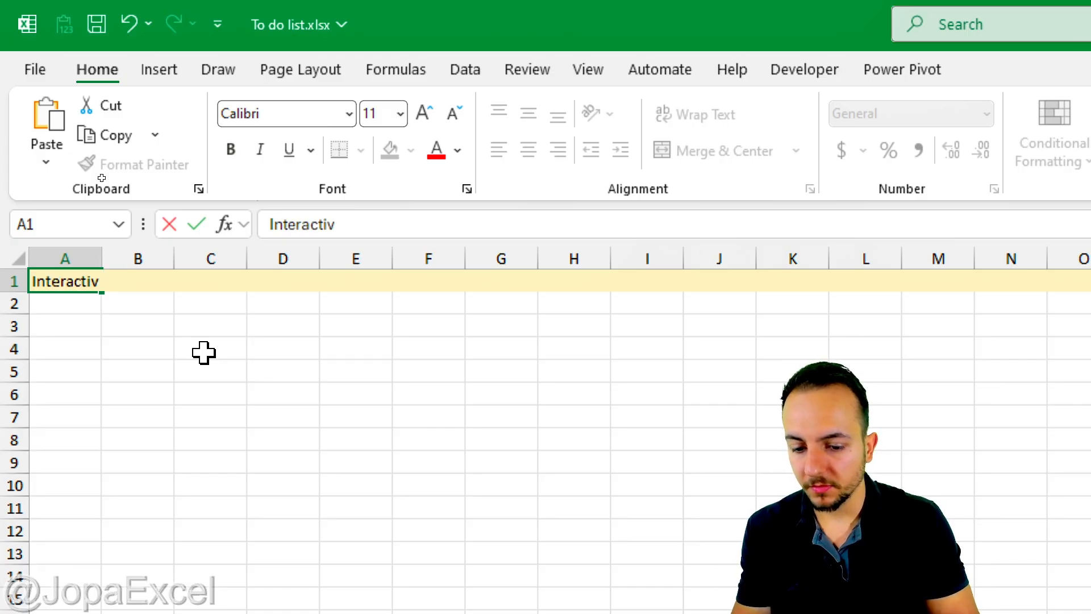
{"action": "type", "text": "e Task Man"}
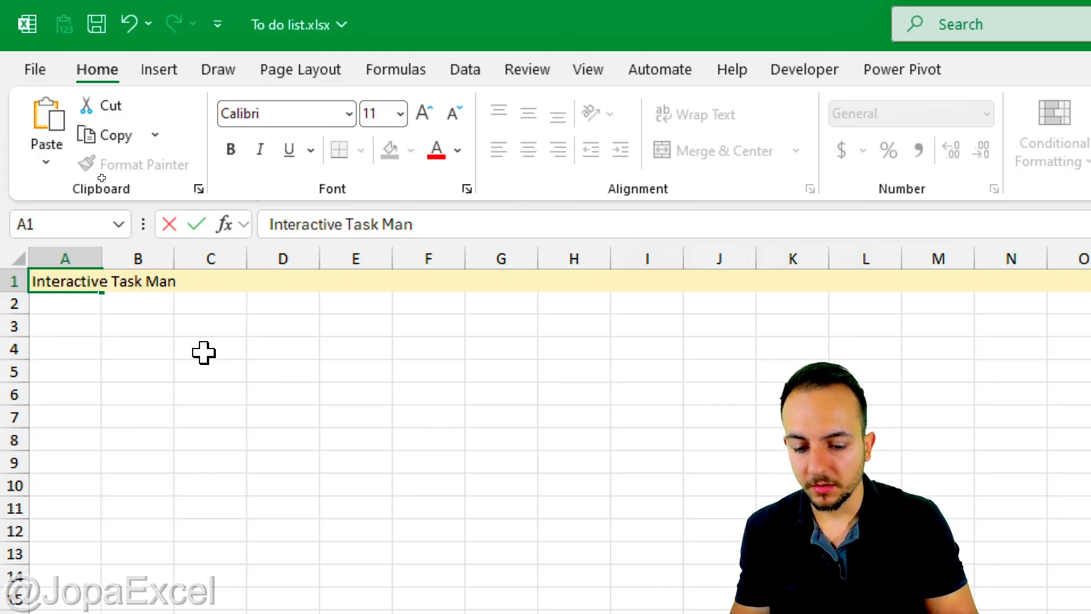
{"action": "type", "text": "ager wit"}
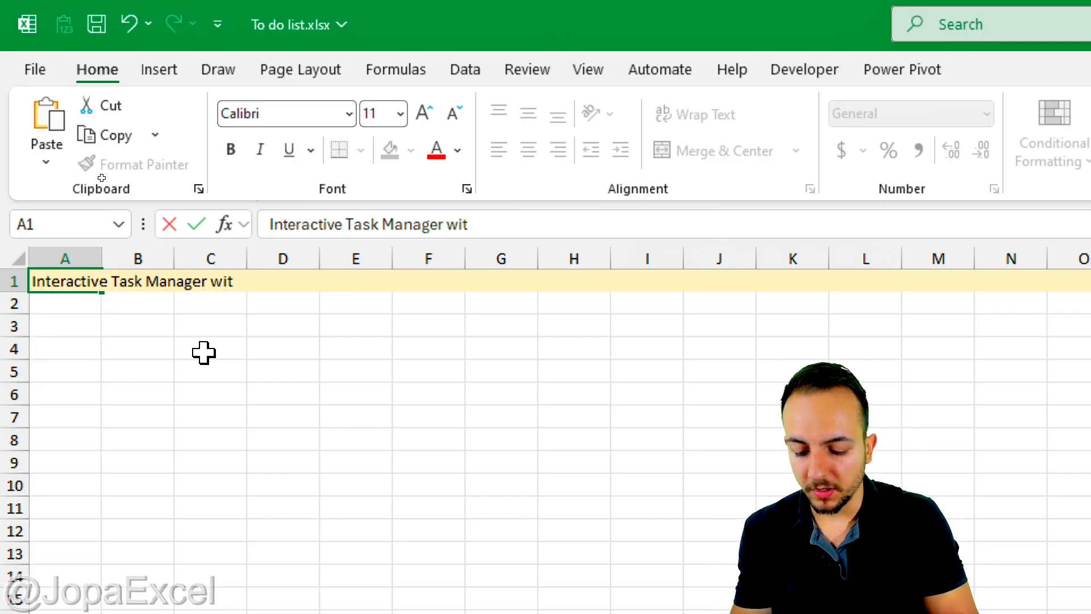
{"action": "type", "text": "h Progress "}
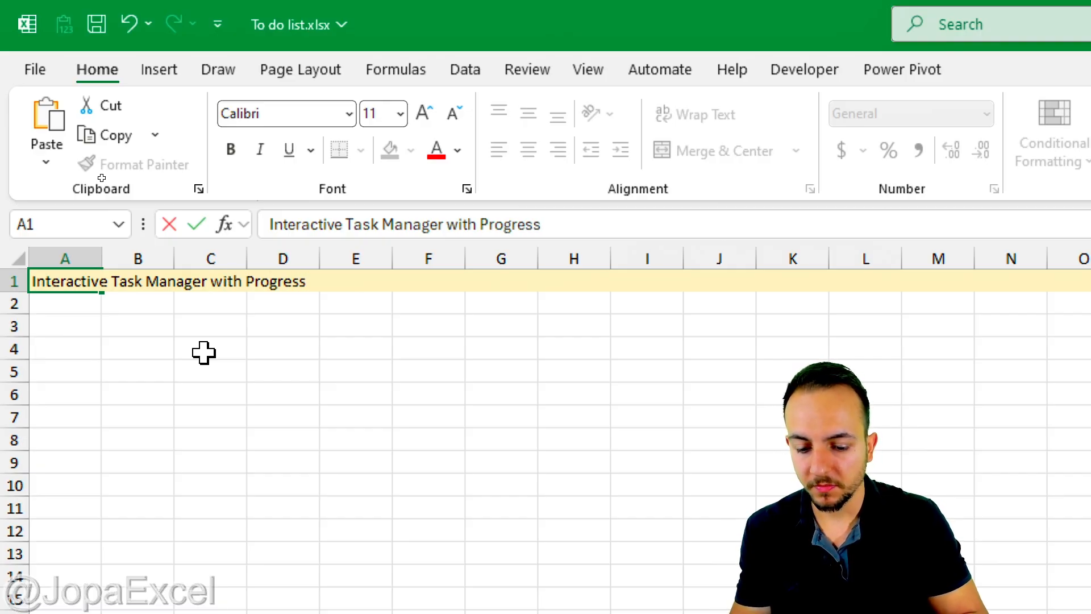
{"action": "type", "text": "Tracker"}
{"action": "key", "text": "ctrl+Return"}
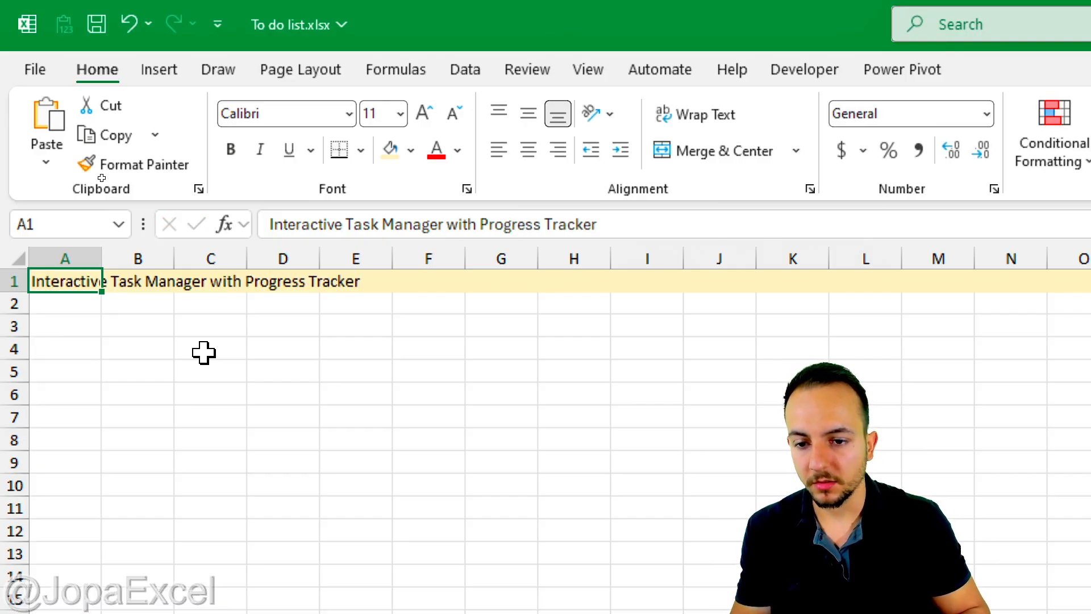
{"action": "key", "text": "ctrl+2"}
{"action": "left_click_drag", "start_coordinate": [88, 306], "coordinate": [111, 362]}
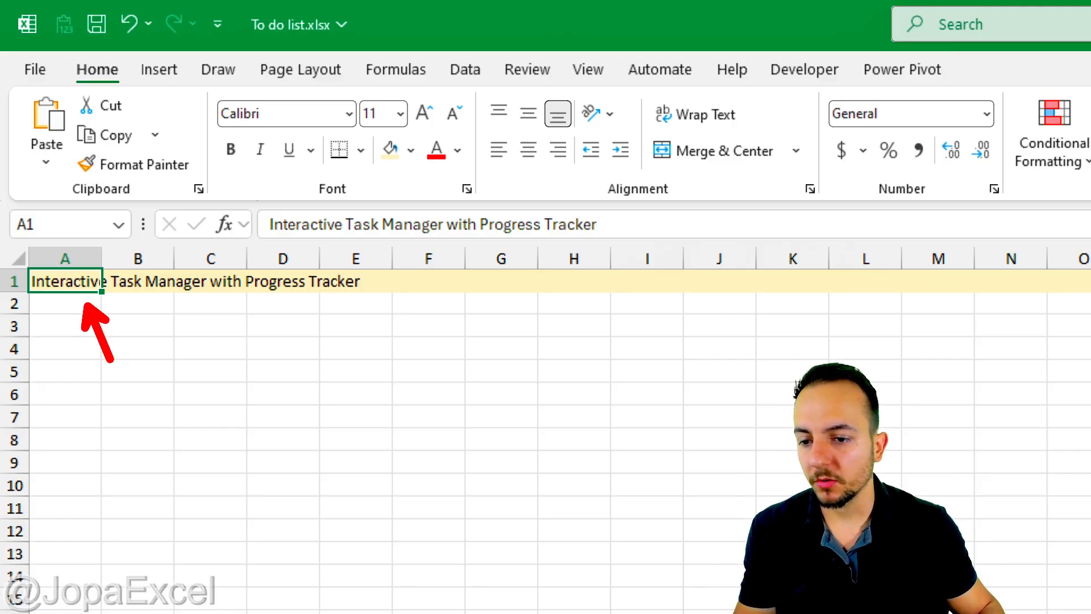
{"action": "left_click_drag", "start_coordinate": [37, 295], "coordinate": [97, 280]}
{"action": "key", "text": "Escape"}
- Increase the font size of the title in A1 to 28
{"action": "left_click", "coordinate": [107, 281]}
{"action": "left_click", "coordinate": [432, 119]}
{"action": "left_click", "coordinate": [432, 119]}
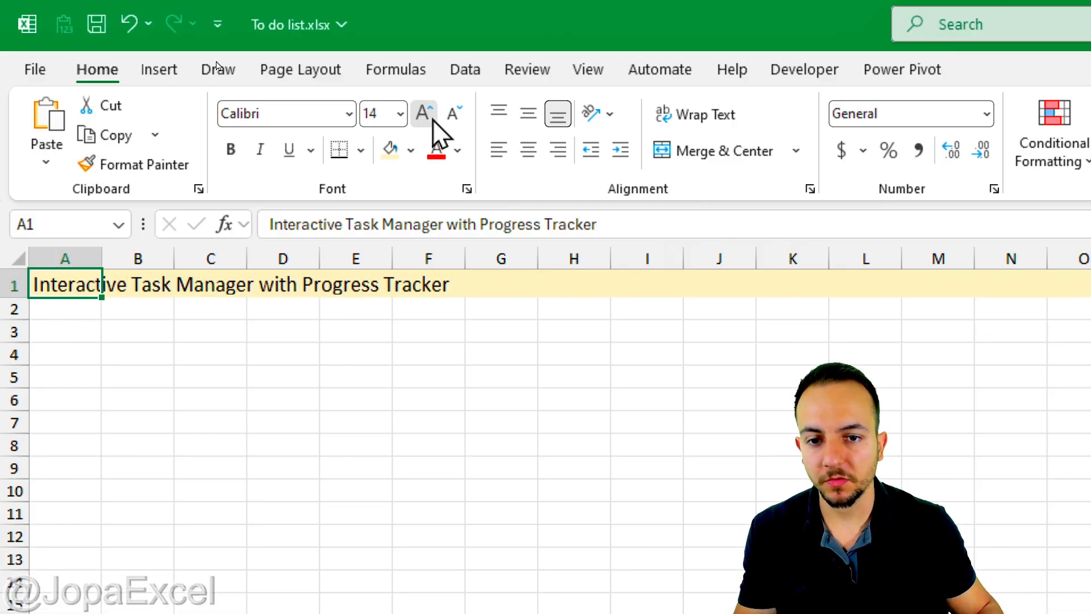
{"action": "left_click", "coordinate": [432, 120]}
{"action": "left_click", "coordinate": [432, 119]}
{"action": "left_click", "coordinate": [432, 119]}
{"action": "left_click", "coordinate": [432, 120]}
{"action": "left_click", "coordinate": [432, 119]}
{"action": "left_click", "coordinate": [432, 119]}
{"action": "left_click", "coordinate": [424, 117]}
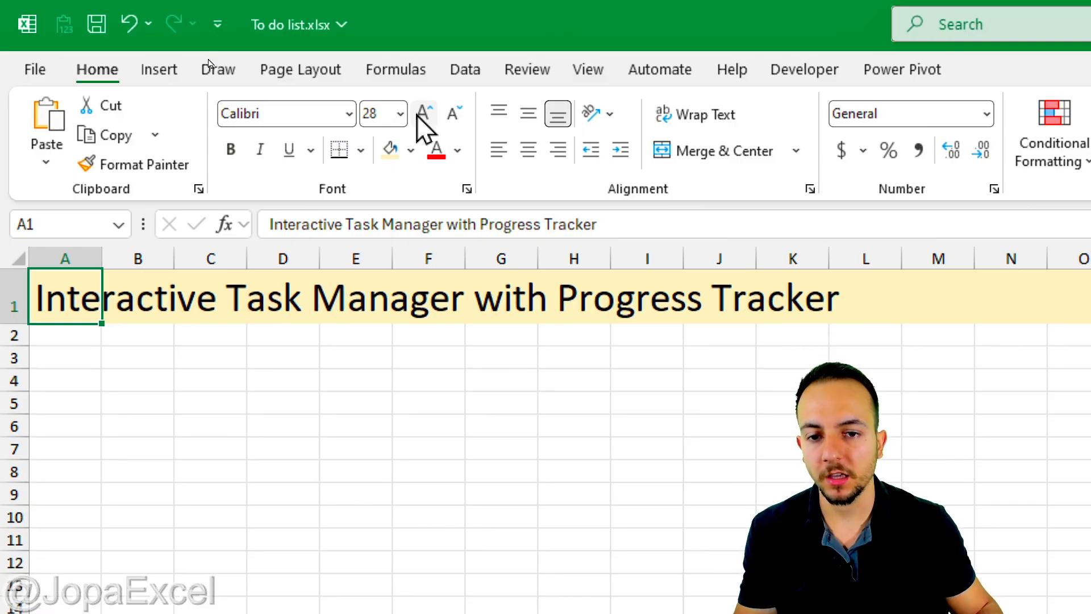
{"action": "left_click", "coordinate": [422, 115]}
{"action": "left_click", "coordinate": [452, 115]}
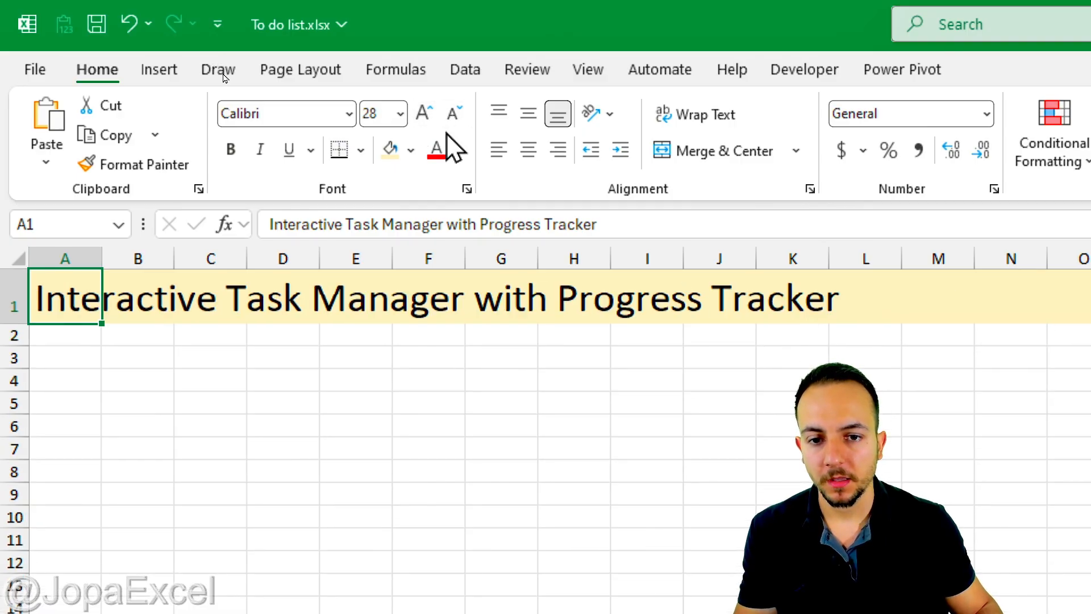
- Colour the title text Orange, Accent 2, Darker 25% and make it bold
{"action": "left_click", "coordinate": [458, 151]}
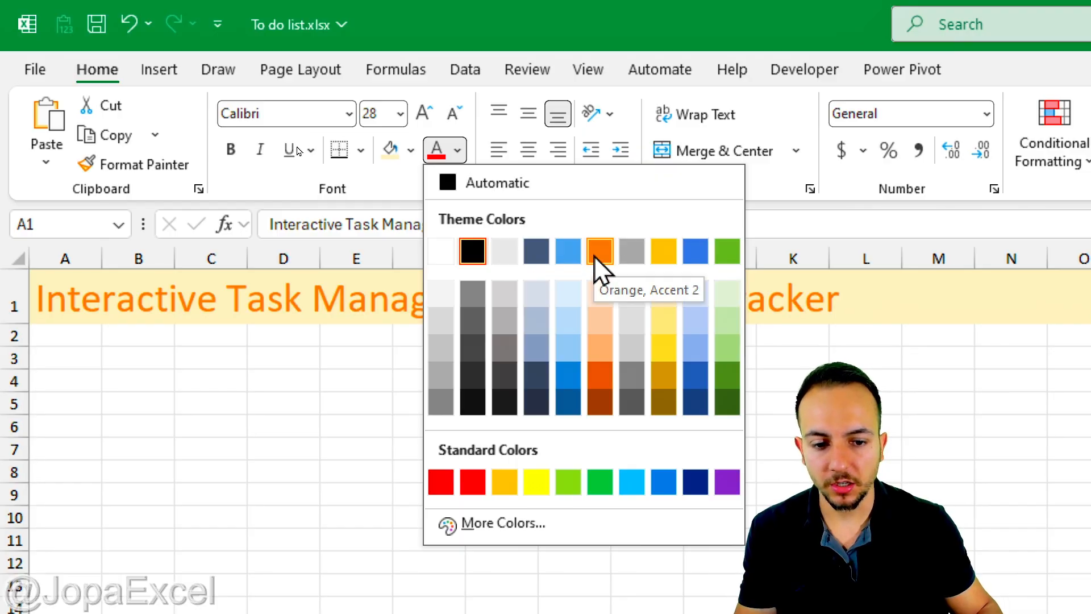
{"action": "left_click", "coordinate": [597, 384]}
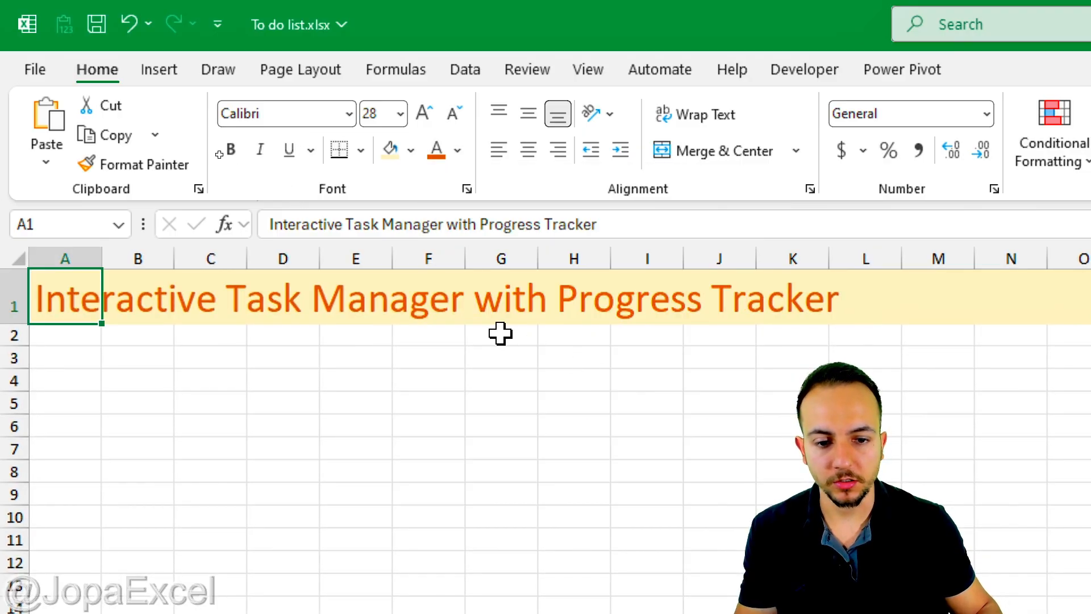
{"action": "left_click", "coordinate": [237, 151]}
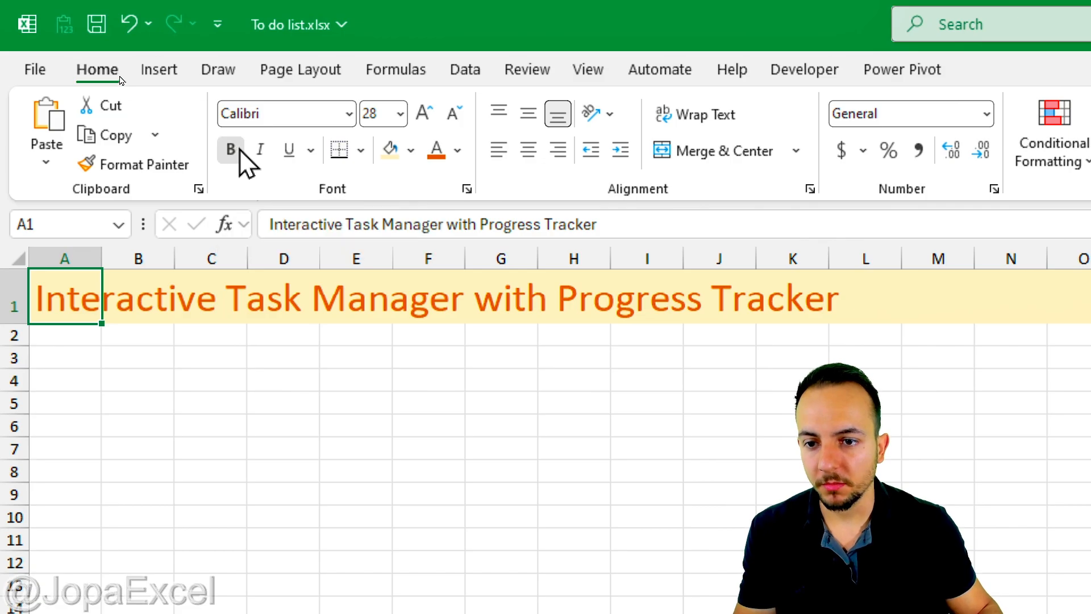
- Fill the whole of row 2 with Orange, Accent 2
{"action": "left_click", "coordinate": [17, 337]}
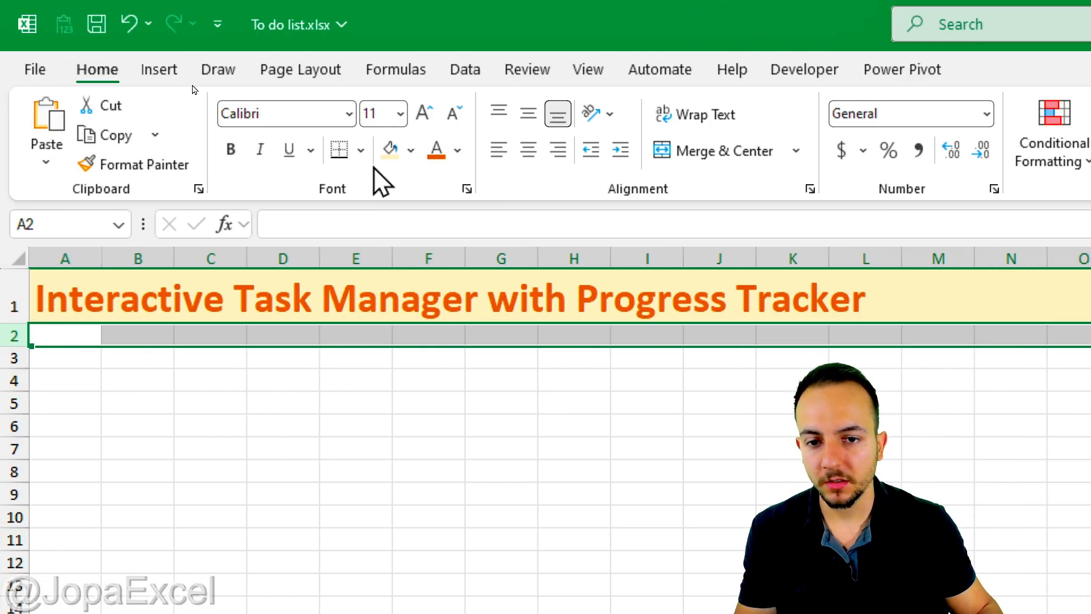
{"action": "left_click", "coordinate": [410, 150]}
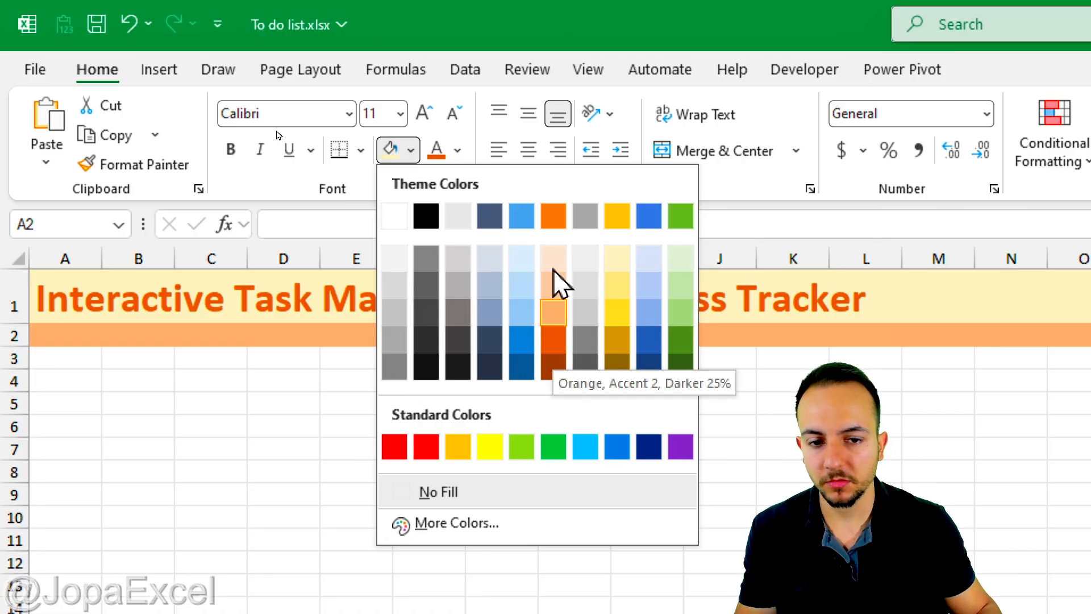
{"action": "left_click", "coordinate": [550, 220]}
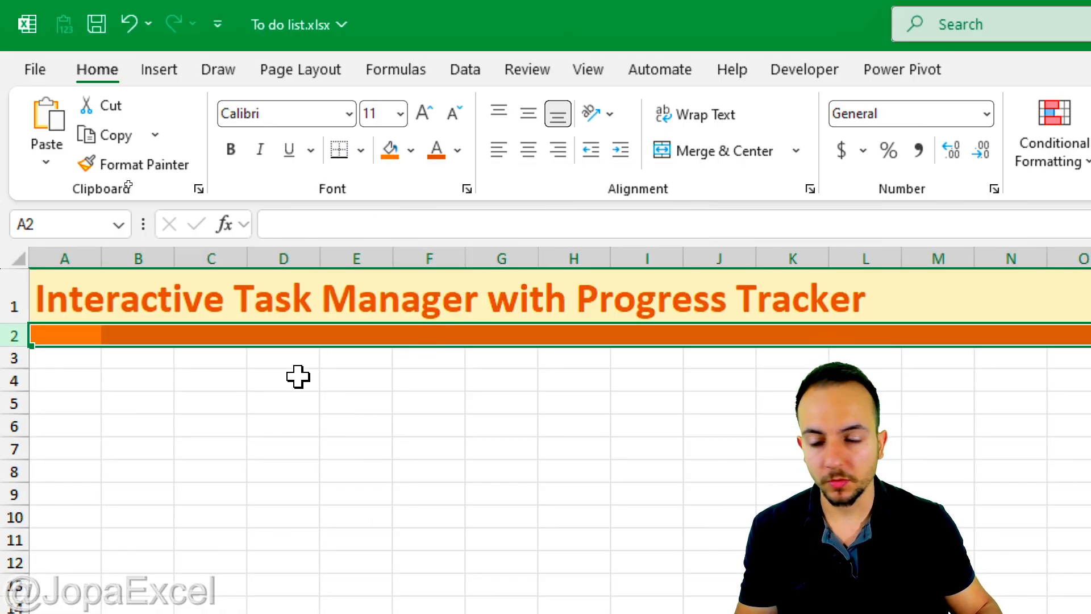
{"action": "key", "text": "ctrl+2"}
{"action": "left_click_drag", "start_coordinate": [12, 335], "coordinate": [40, 341]}
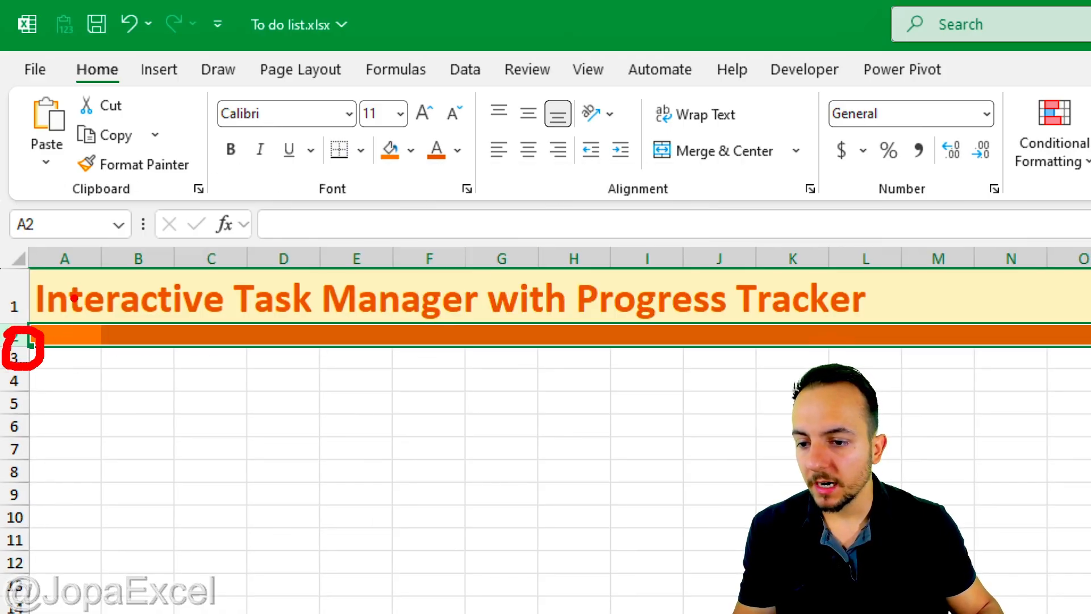
{"action": "mouse_move", "coordinate": [73, 298]}
{"action": "left_mouse_down"}
{"action": "mouse_move", "coordinate": [25, 352]}
{"action": "mouse_move", "coordinate": [18, 339]}
{"action": "left_mouse_up"}
{"action": "key", "text": "Escape"}
- Enter the column headings TASKS in cell B4 and STATUS in cell C4
{"action": "left_click", "coordinate": [80, 368]}
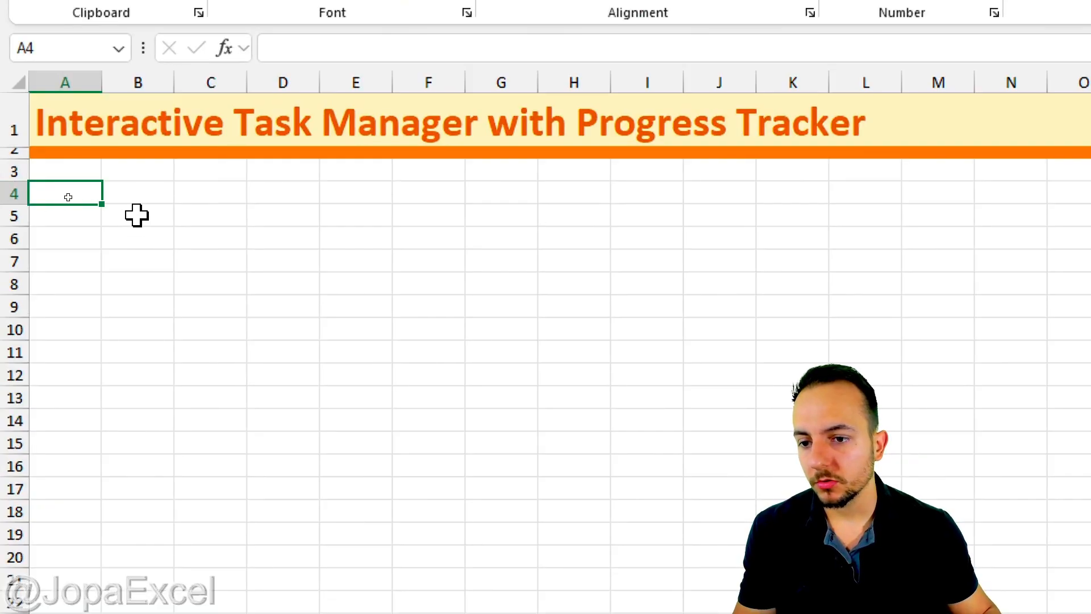
{"action": "left_click", "coordinate": [135, 201]}
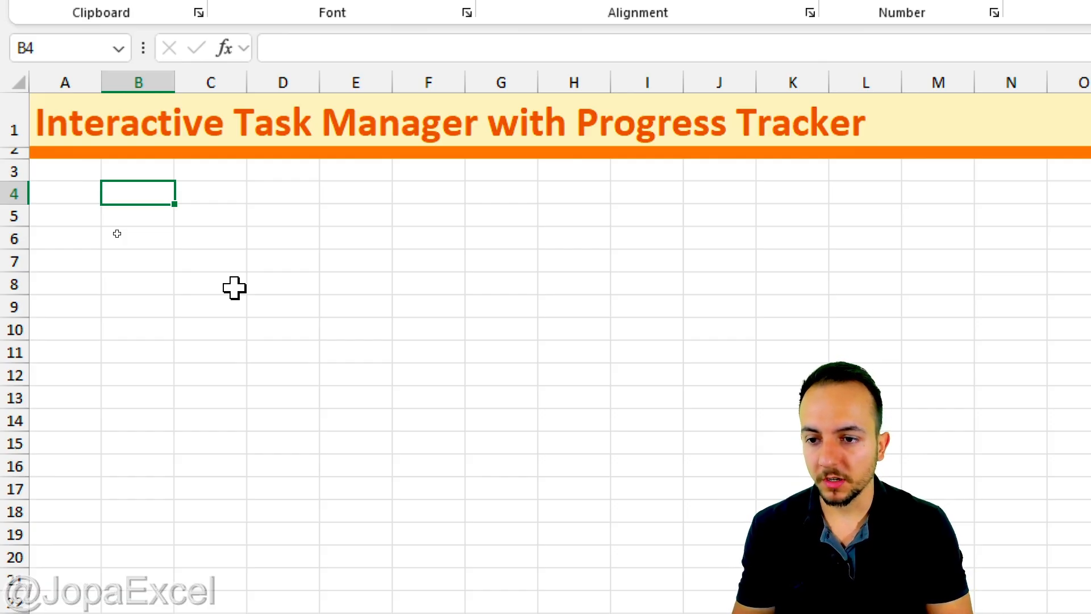
{"action": "type", "text": "TASKS"}
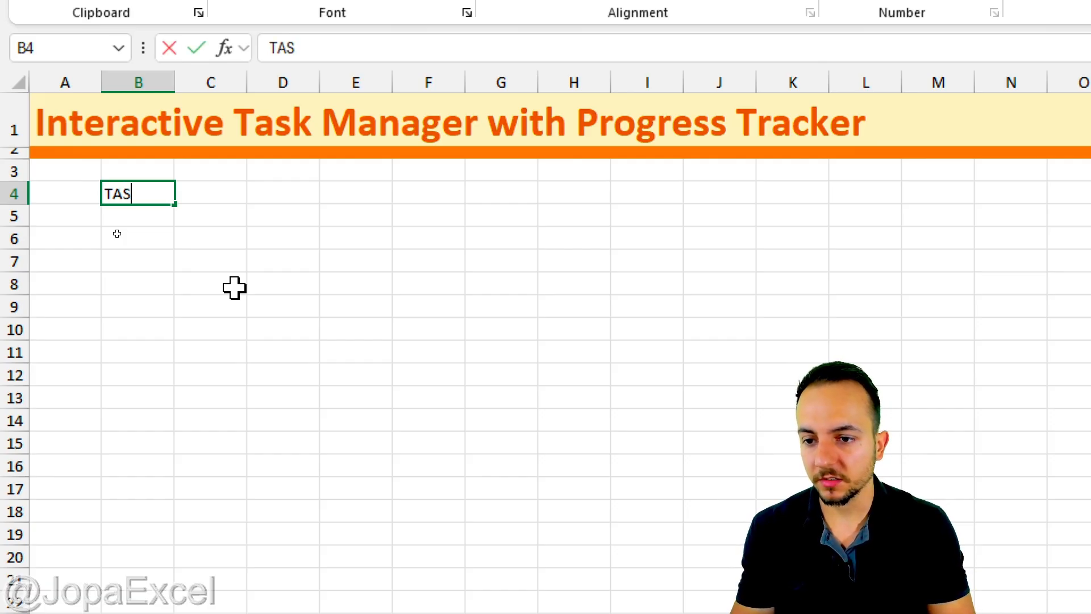
{"action": "key", "text": "Return"}
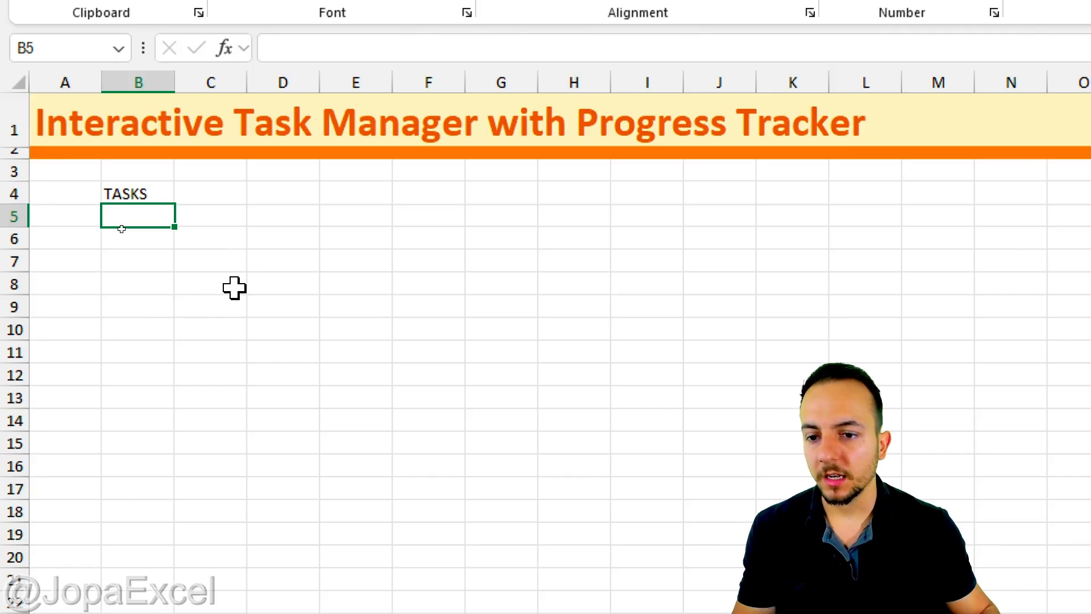
{"action": "left_click", "coordinate": [217, 198]}
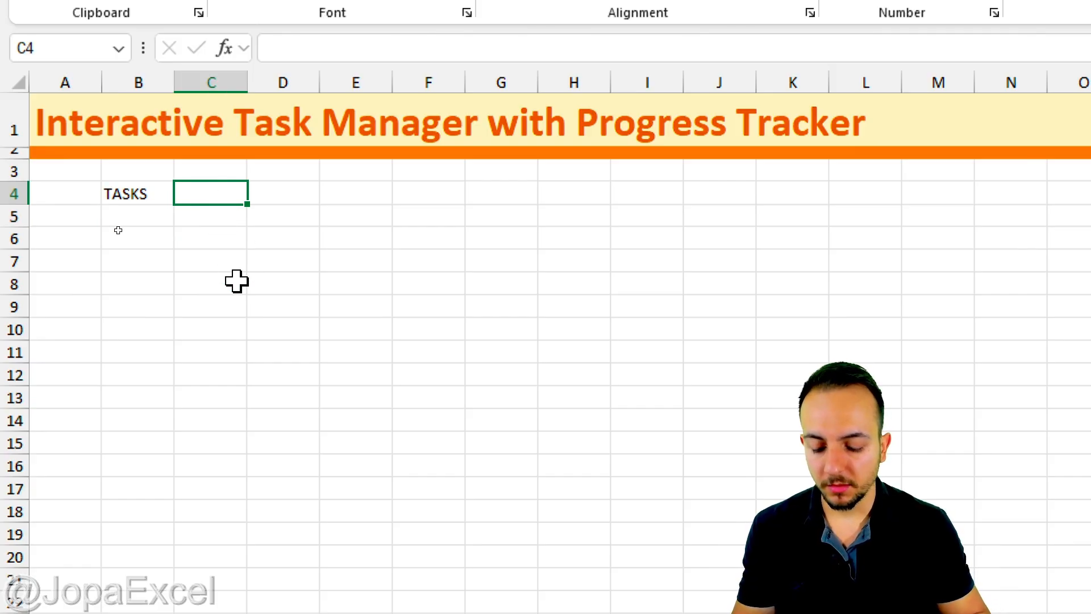
{"action": "type", "text": "STATUS"}
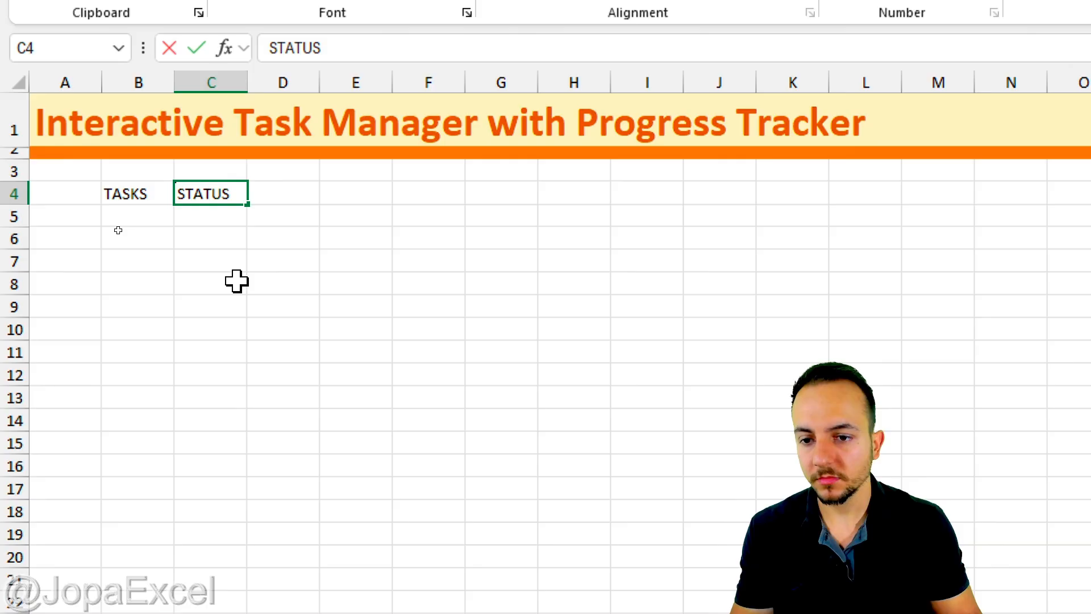
{"action": "key", "text": "Return"}
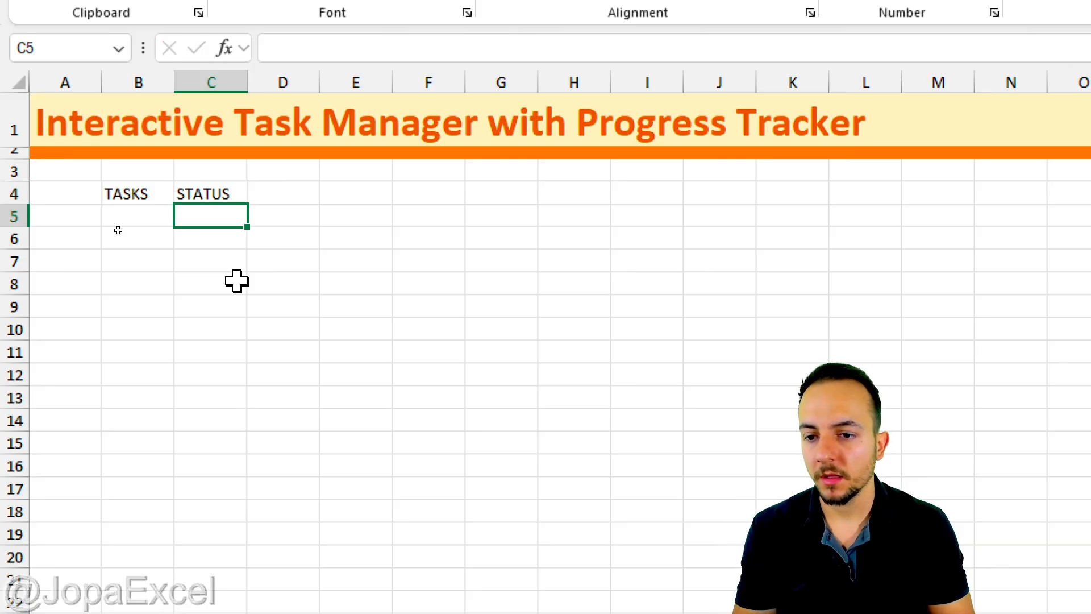
- Widen column B to several times its default width and column C to about twice its default width
{"action": "left_click", "coordinate": [150, 219]}
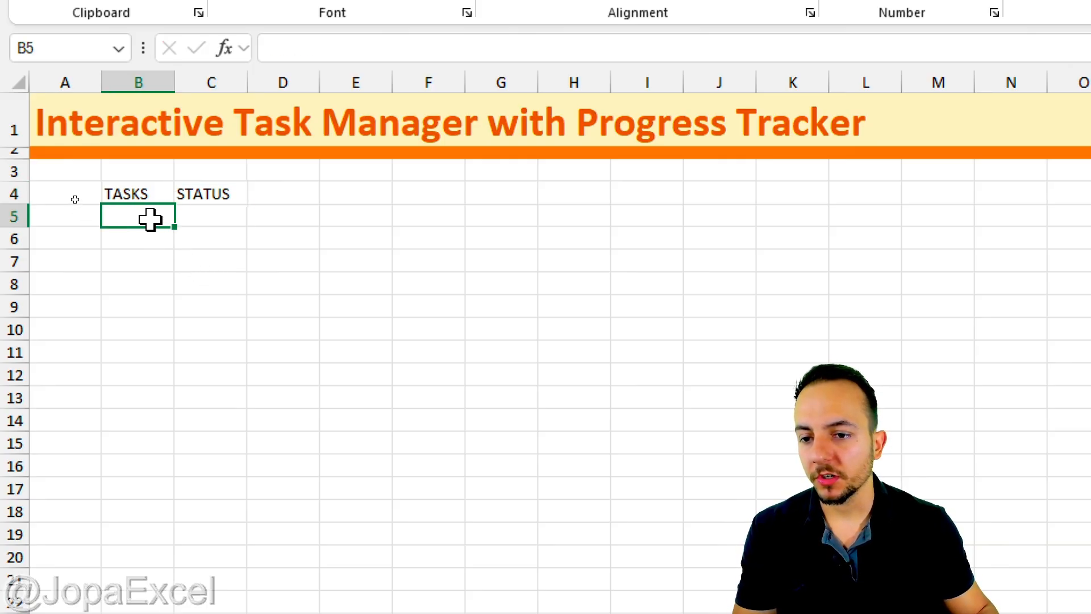
{"action": "key", "text": "ctrl+2"}
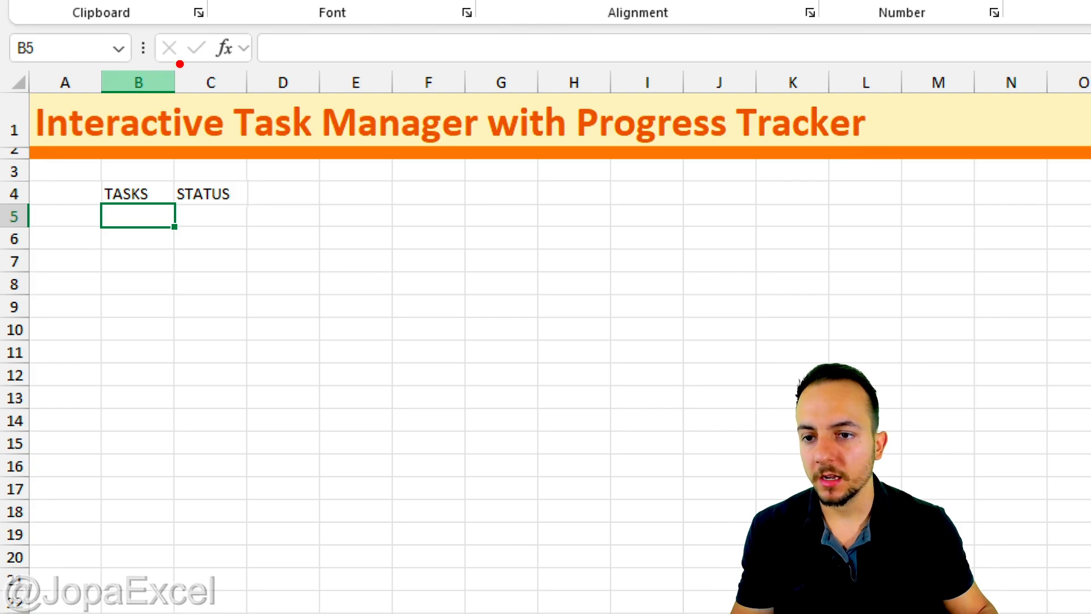
{"action": "mouse_move", "coordinate": [170, 55]}
{"action": "left_mouse_down"}
{"action": "mouse_move", "coordinate": [198, 89]}
{"action": "mouse_move", "coordinate": [168, 58]}
{"action": "left_mouse_up"}
{"action": "mouse_move", "coordinate": [293, 52]}
{"action": "left_mouse_down"}
{"action": "mouse_move", "coordinate": [199, 62]}
{"action": "mouse_move", "coordinate": [181, 80]}
{"action": "mouse_move", "coordinate": [346, 80]}
{"action": "mouse_move", "coordinate": [368, 90]}
{"action": "left_mouse_up"}
{"action": "key", "text": "Escape"}
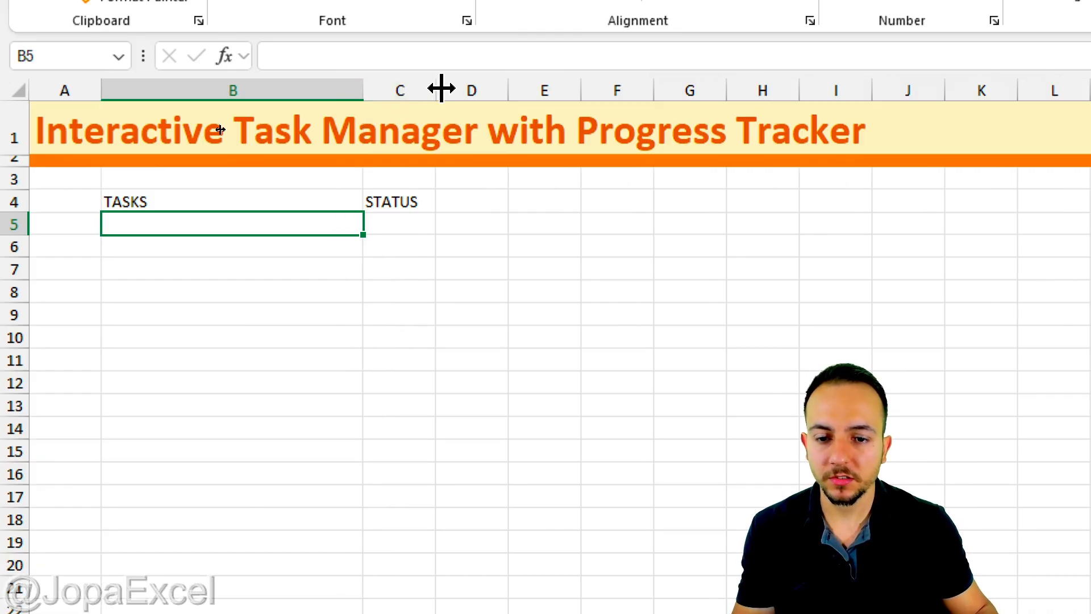
{"action": "left_click_drag", "start_coordinate": [441, 88], "coordinate": [514, 93]}
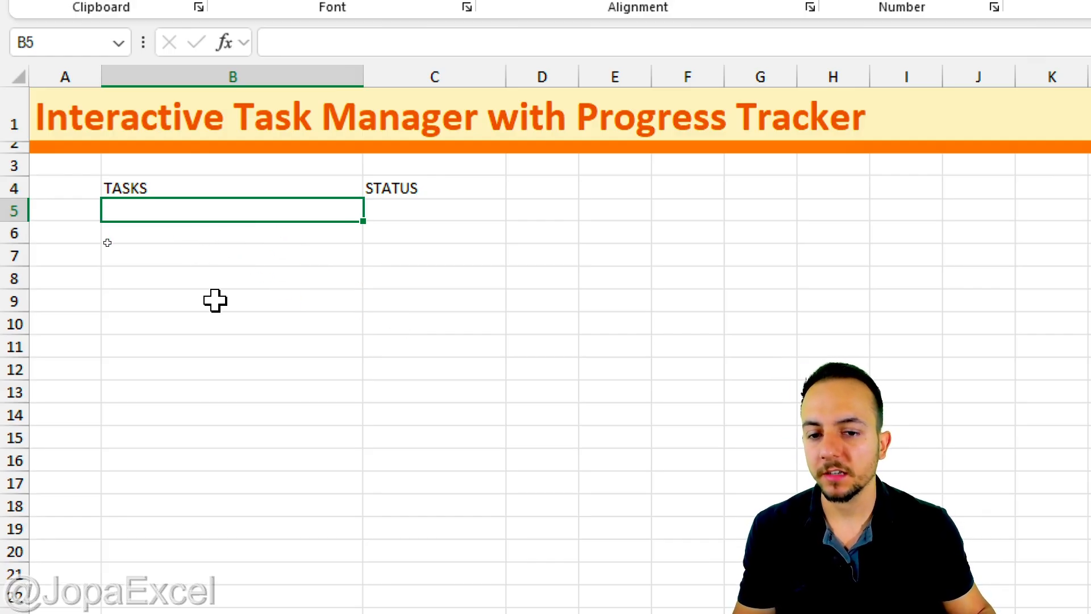
- Enter the task "Check emails" in cell B5
{"action": "type", "text": "C"}
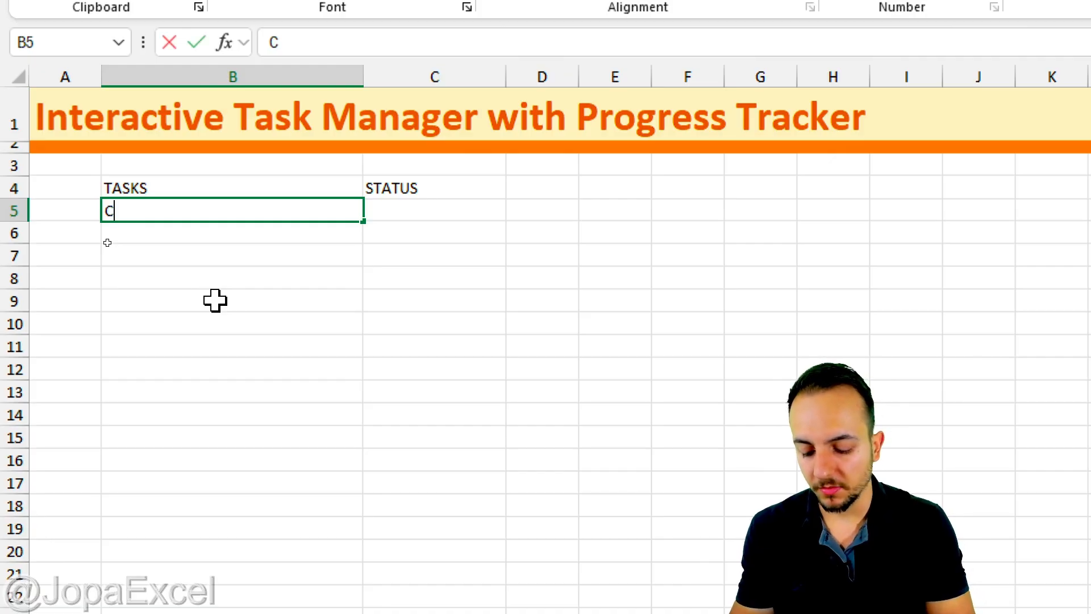
{"action": "type", "text": "heck emails"}
{"action": "key", "text": "Return"}
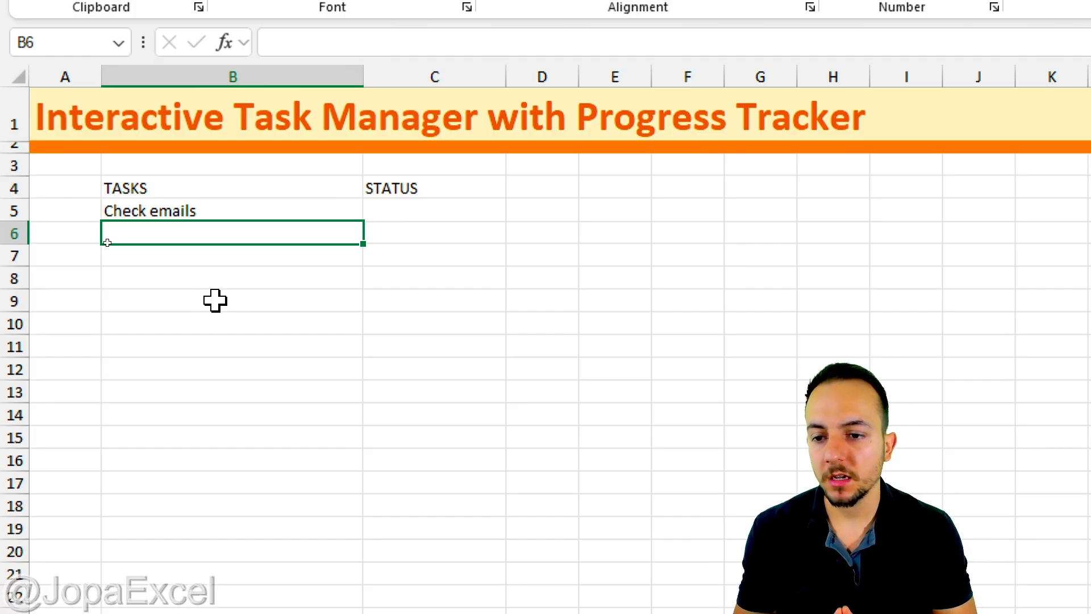
- Fill B5:B19 with the task list from "Inventory Planning and Control" to "profile picture", and widen column B to fit the longest task
{"action": "left_click_drag", "start_coordinate": [206, 202], "coordinate": [215, 351]}
{"action": "left_click", "coordinate": [199, 212]}
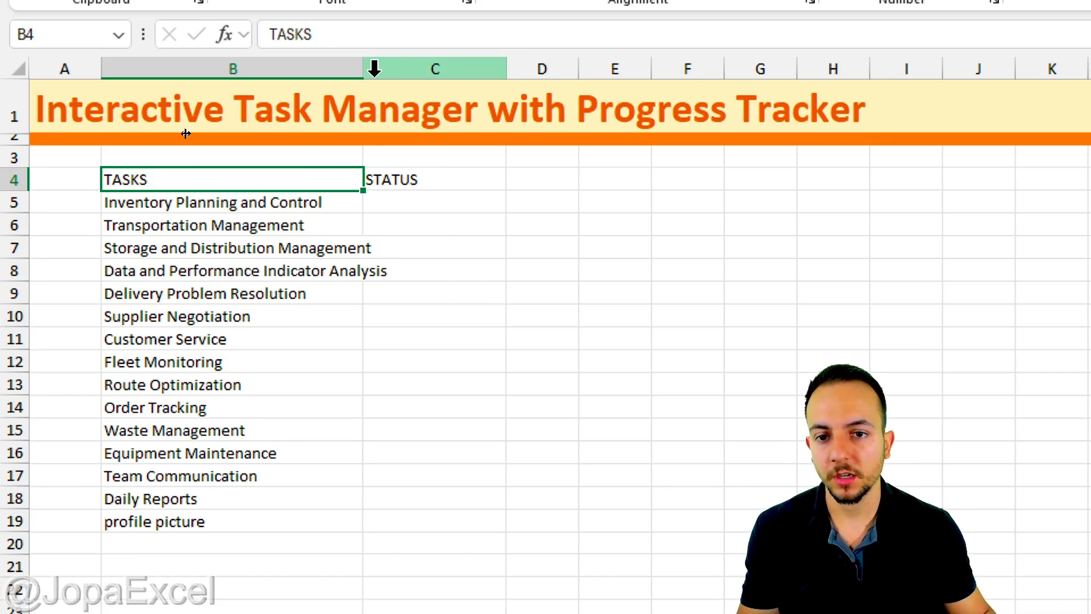
{"action": "left_click_drag", "start_coordinate": [363, 42], "coordinate": [429, 81]}
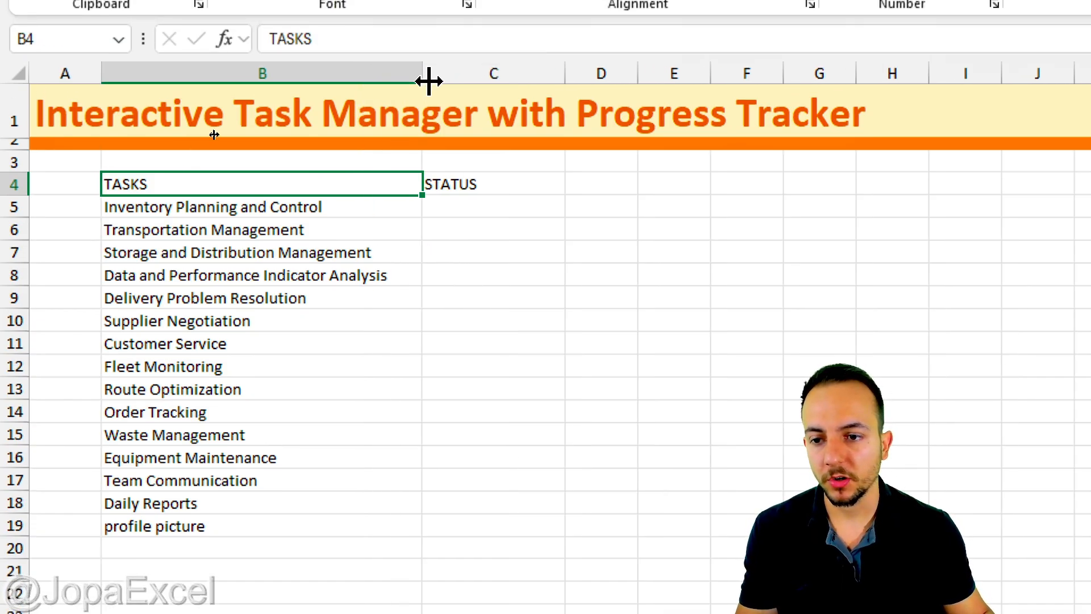
- Convert the range B4:C19 into a table that uses the first row as headers
{"action": "left_click_drag", "start_coordinate": [343, 185], "coordinate": [503, 533]}
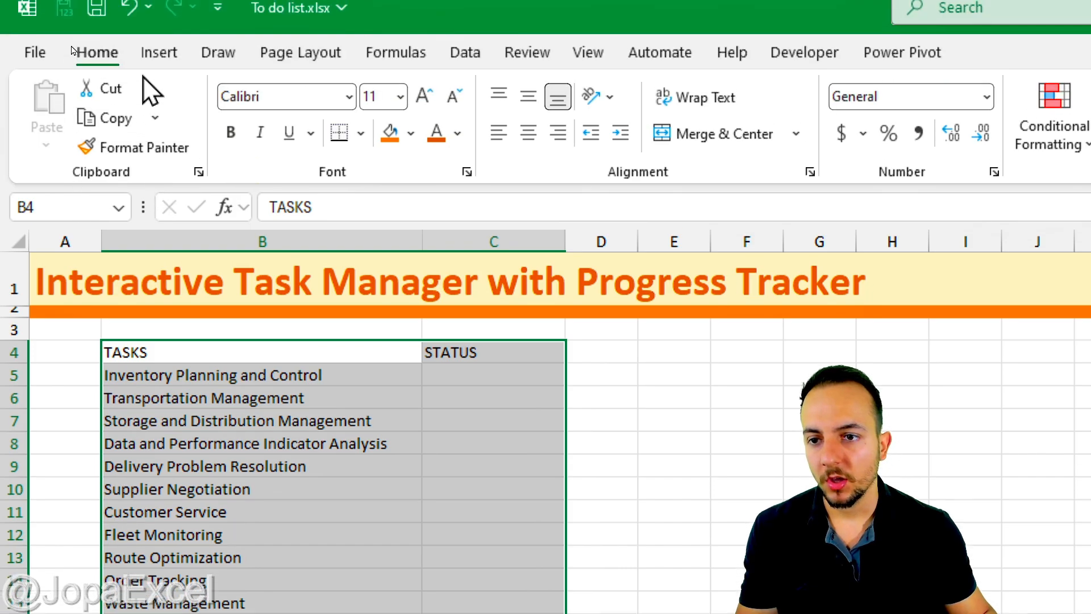
{"action": "left_click", "coordinate": [156, 54]}
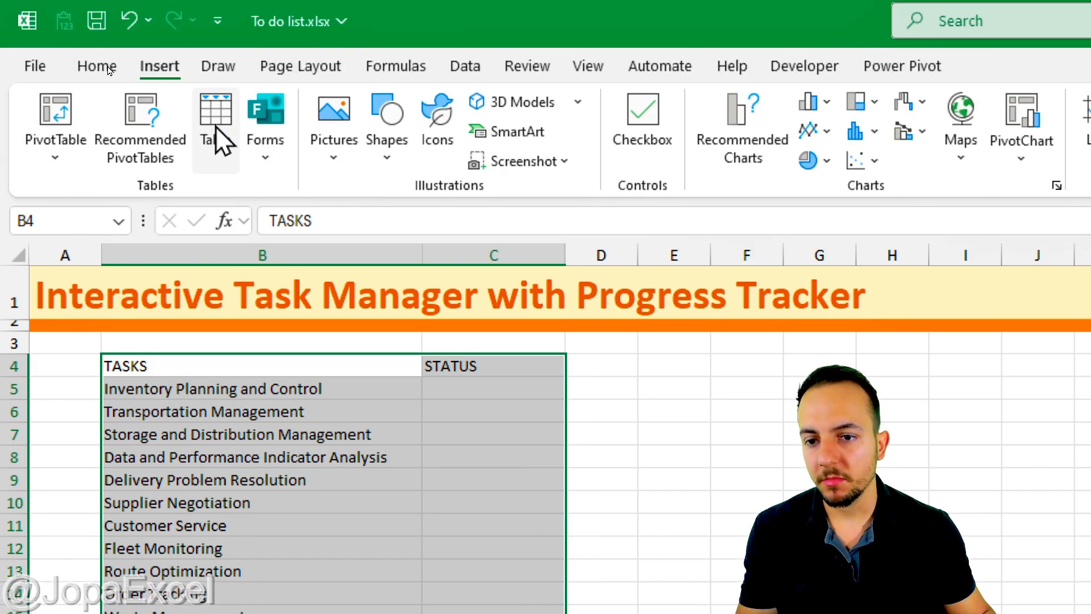
{"action": "left_click", "coordinate": [216, 130]}
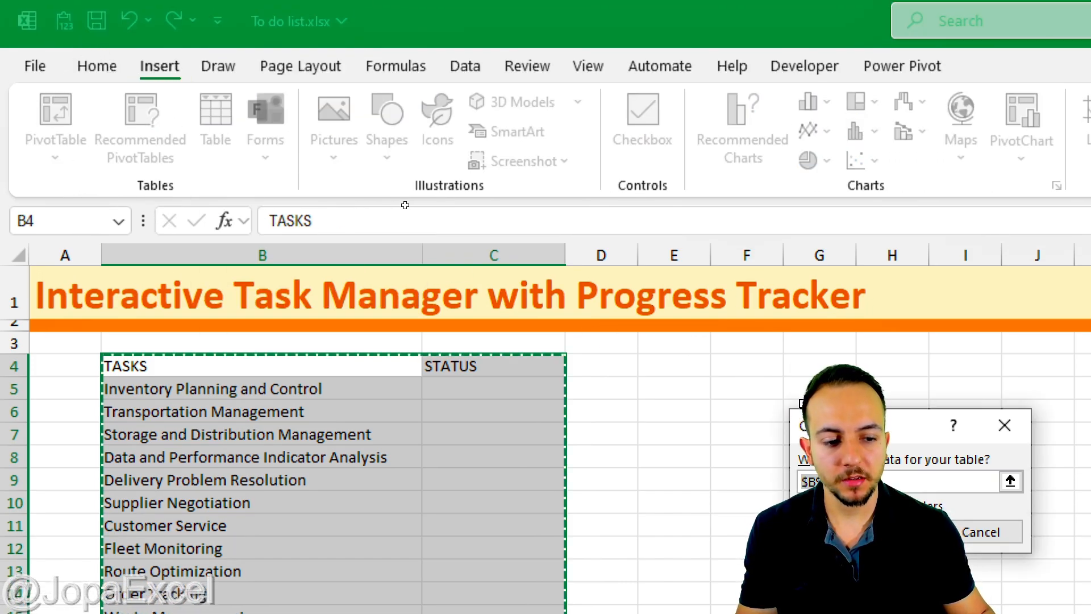
{"action": "left_click_drag", "start_coordinate": [819, 426], "coordinate": [251, 99]}
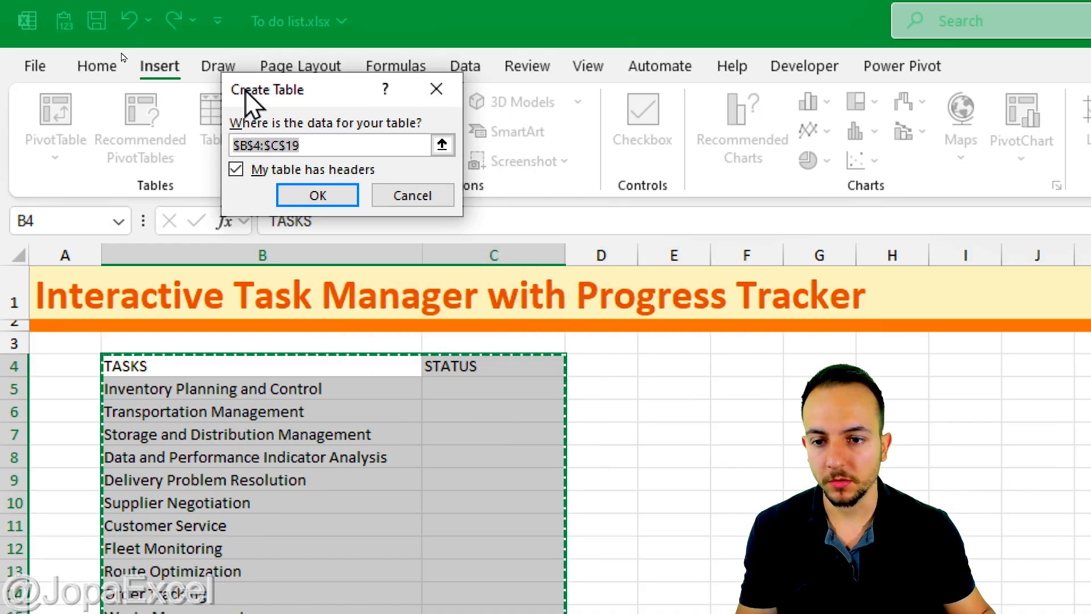
{"action": "left_click", "coordinate": [236, 169]}
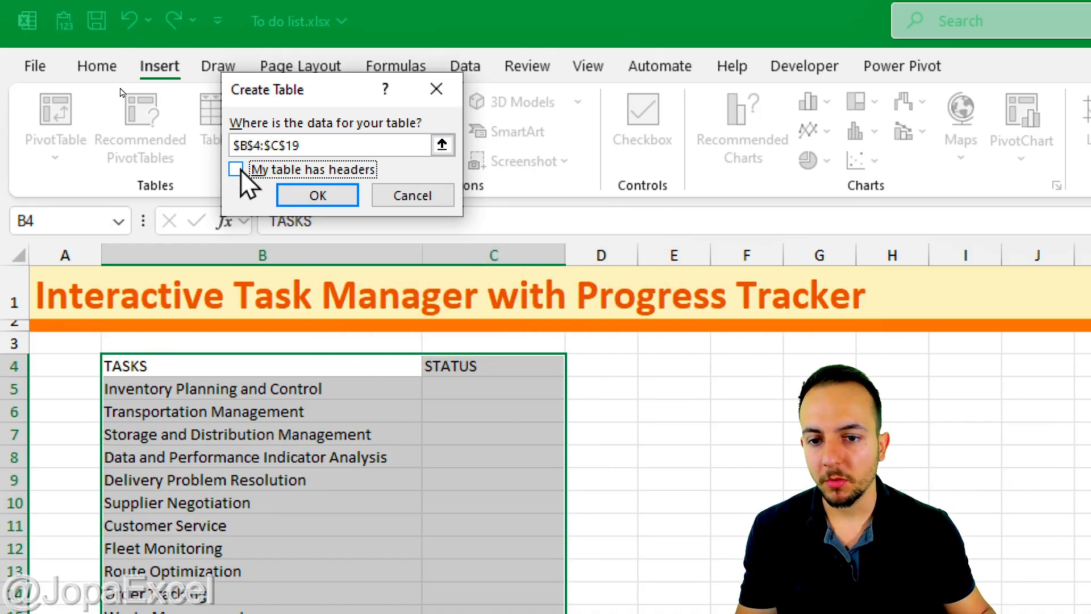
{"action": "left_click", "coordinate": [317, 195]}
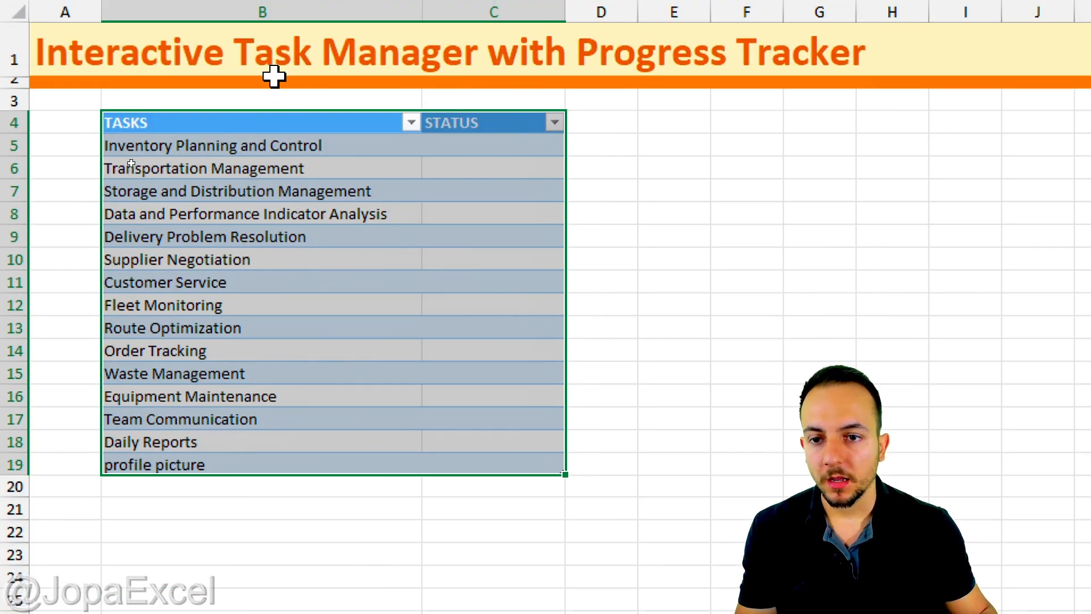
{"action": "left_click", "coordinate": [237, 121]}
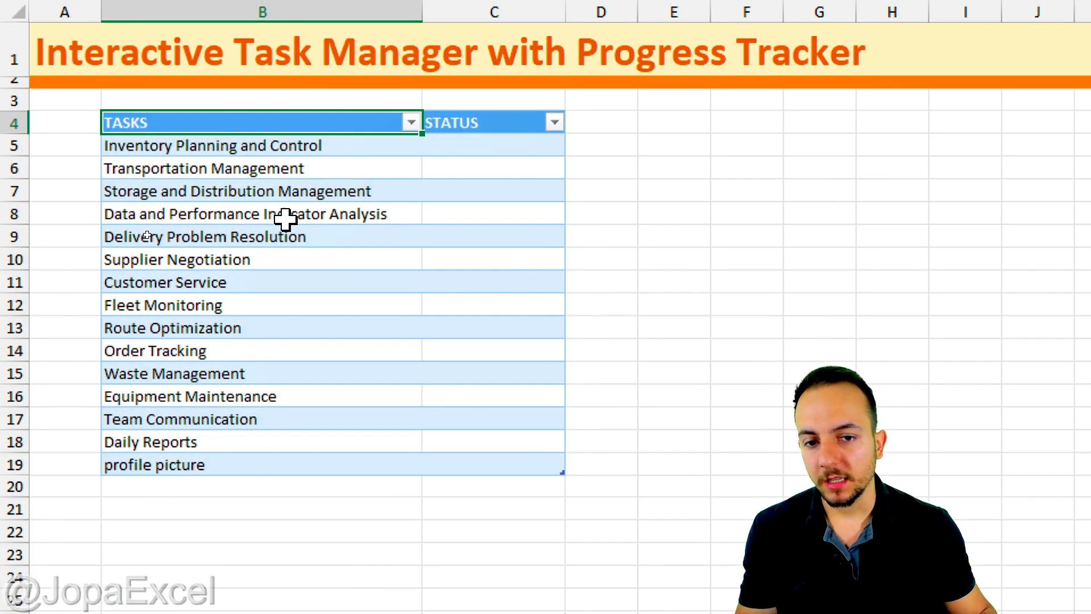
- Insert checkboxes in the STATUS cells C5:C19, for all tasks in the table
{"action": "left_click_drag", "start_coordinate": [463, 144], "coordinate": [504, 454]}
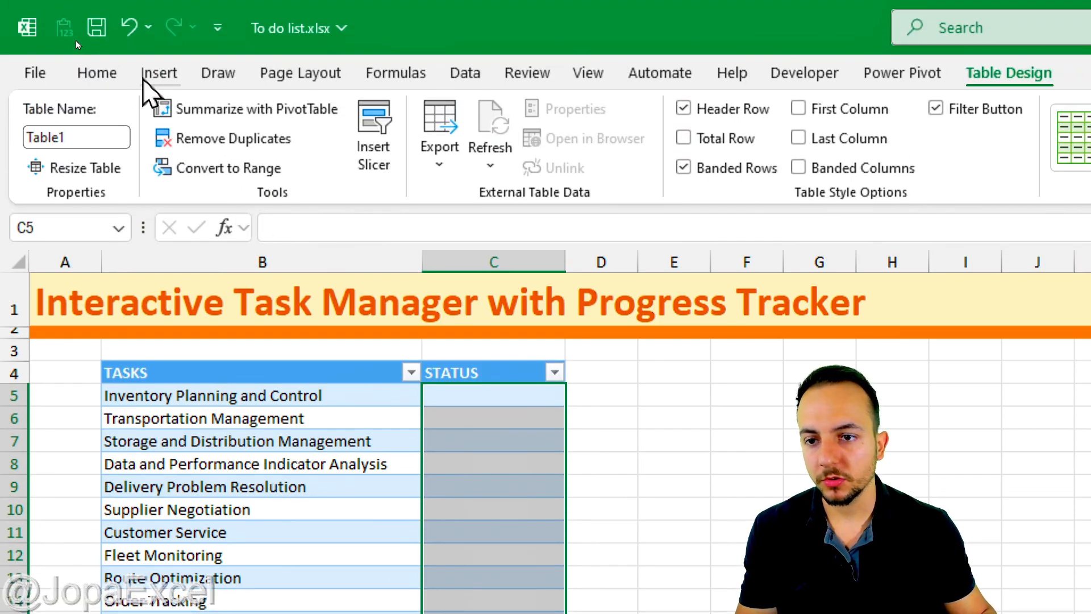
{"action": "left_click", "coordinate": [164, 83]}
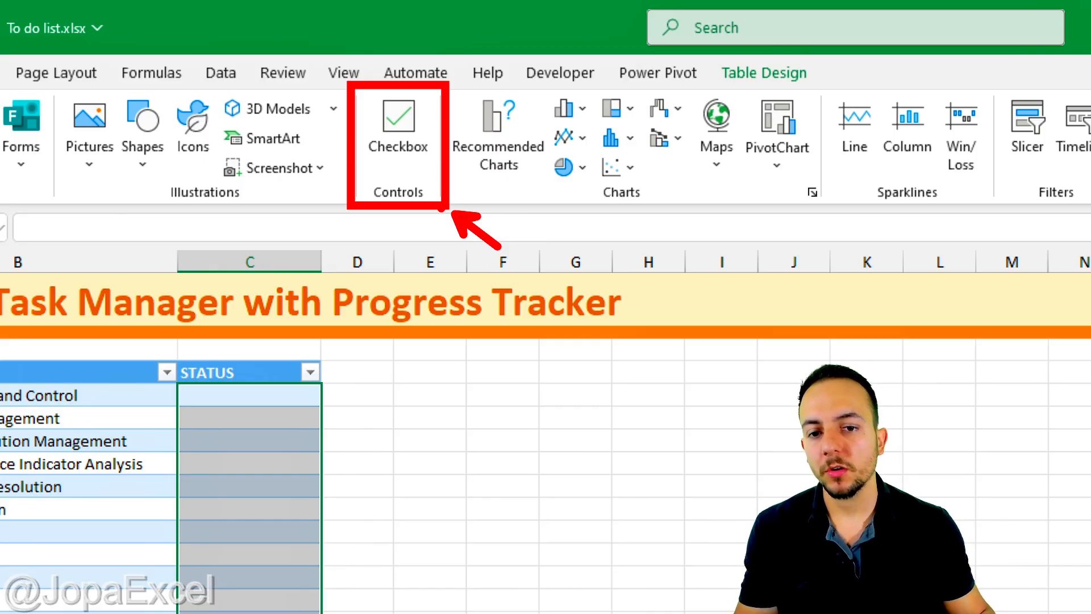
{"action": "left_click_drag", "start_coordinate": [426, 231], "coordinate": [481, 189]}
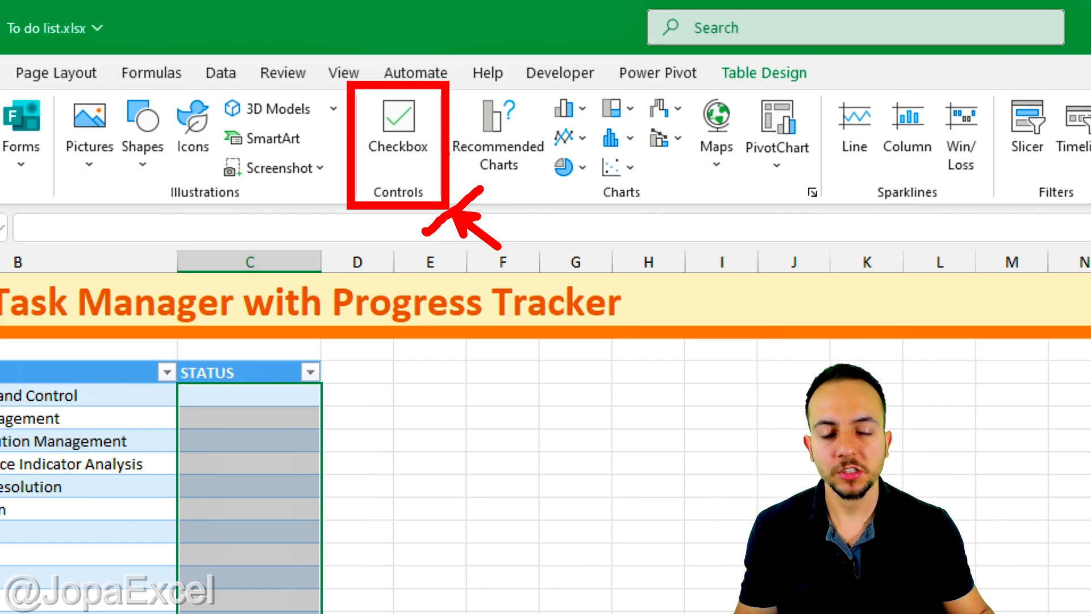
{"action": "key", "text": "Escape"}
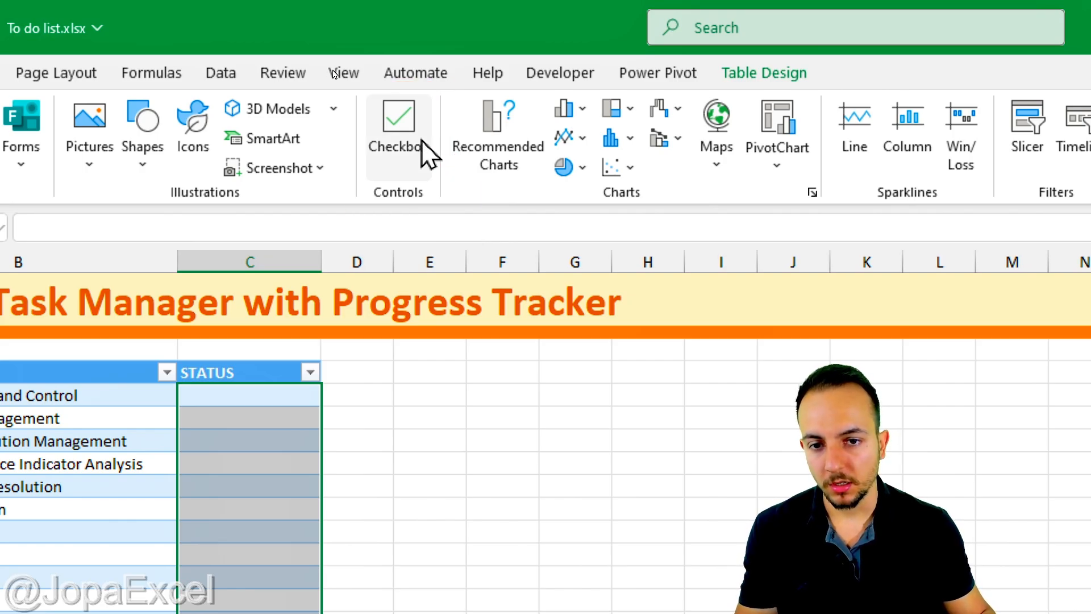
{"action": "left_click", "coordinate": [411, 138]}
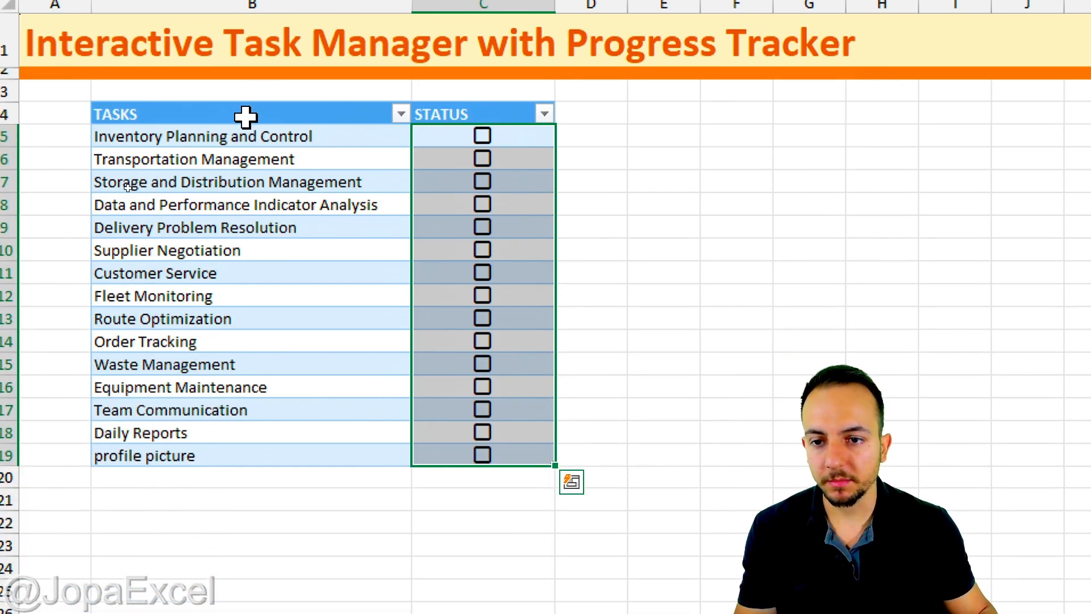
{"action": "left_click", "coordinate": [239, 120]}
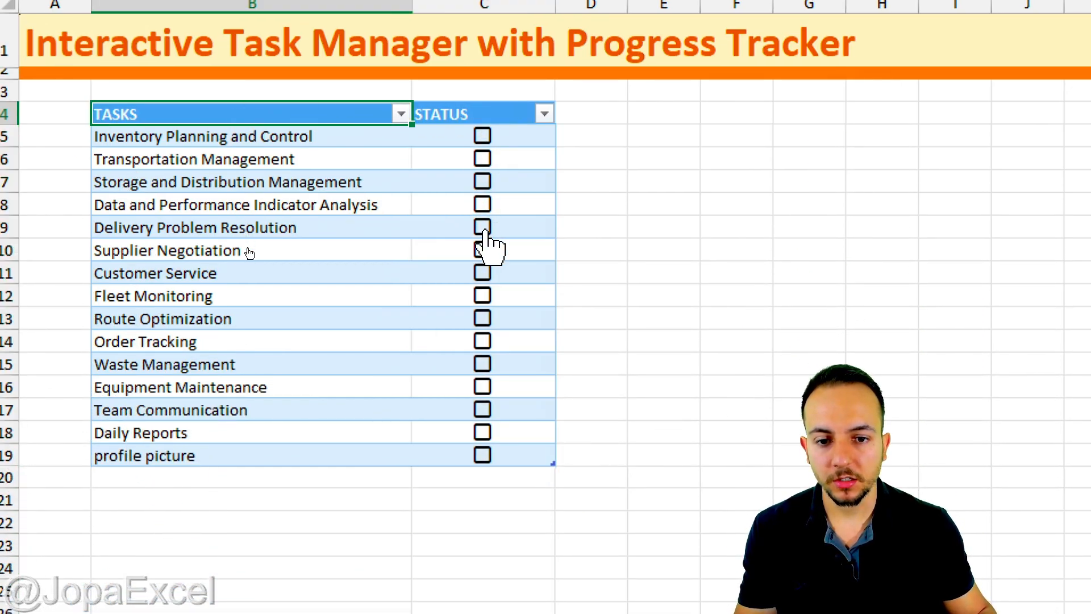
- Try out the Route Optimization checkbox in C13, toggling it and leaving it ticked
{"action": "left_click", "coordinate": [483, 318]}
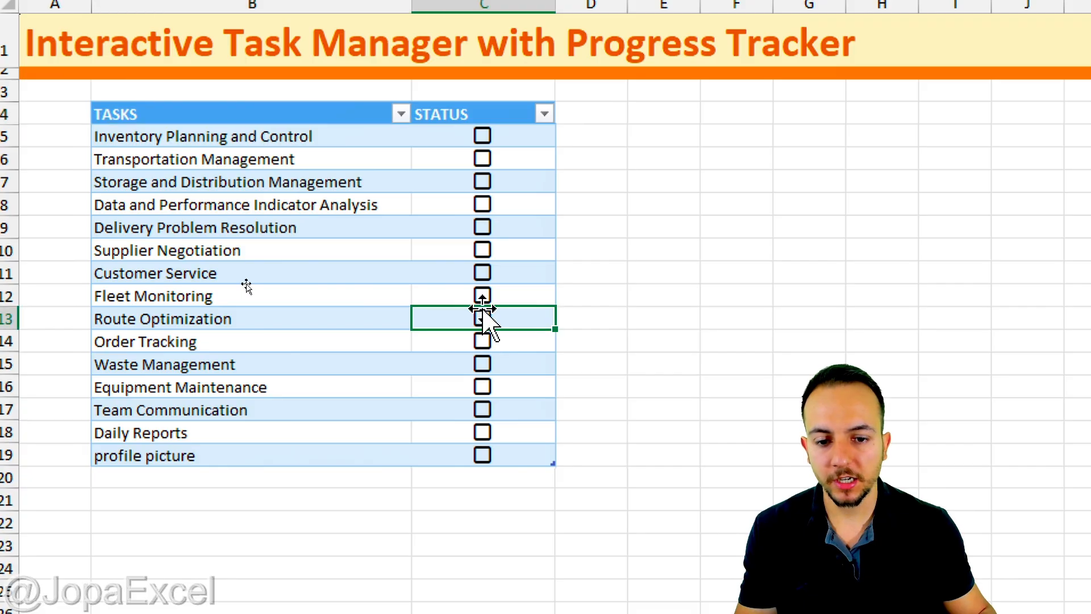
{"action": "left_click", "coordinate": [483, 318]}
{"action": "left_click", "coordinate": [485, 319]}
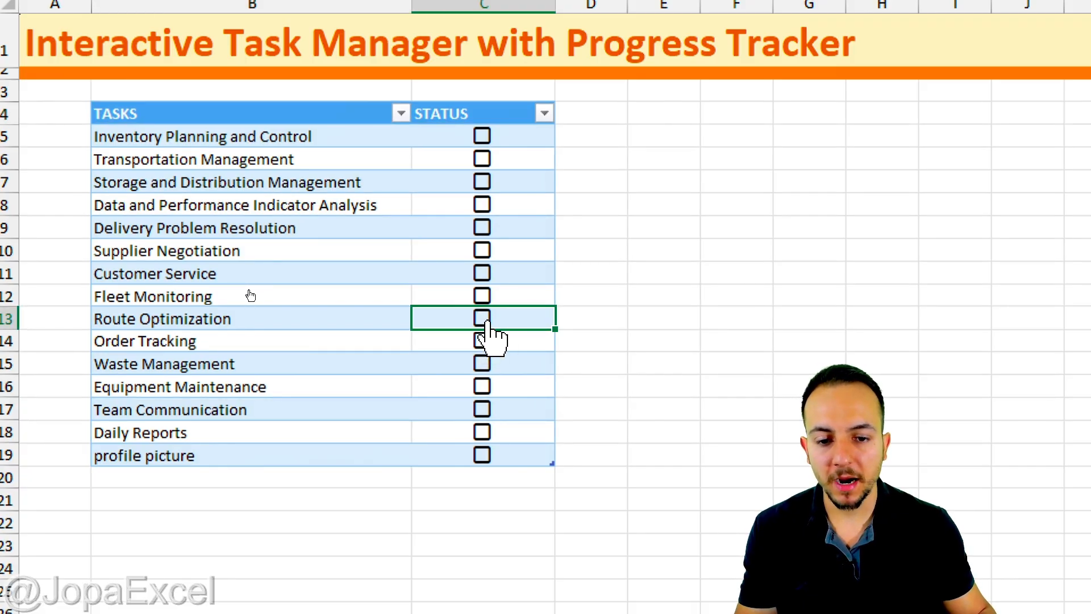
{"action": "left_click", "coordinate": [486, 321]}
{"action": "key", "text": "ctrl+2"}
{"action": "mouse_move", "coordinate": [74, 301]}
{"action": "left_mouse_down"}
{"action": "mouse_move", "coordinate": [150, 320]}
{"action": "mouse_move", "coordinate": [554, 333]}
{"action": "mouse_move", "coordinate": [659, 385]}
{"action": "left_mouse_up"}
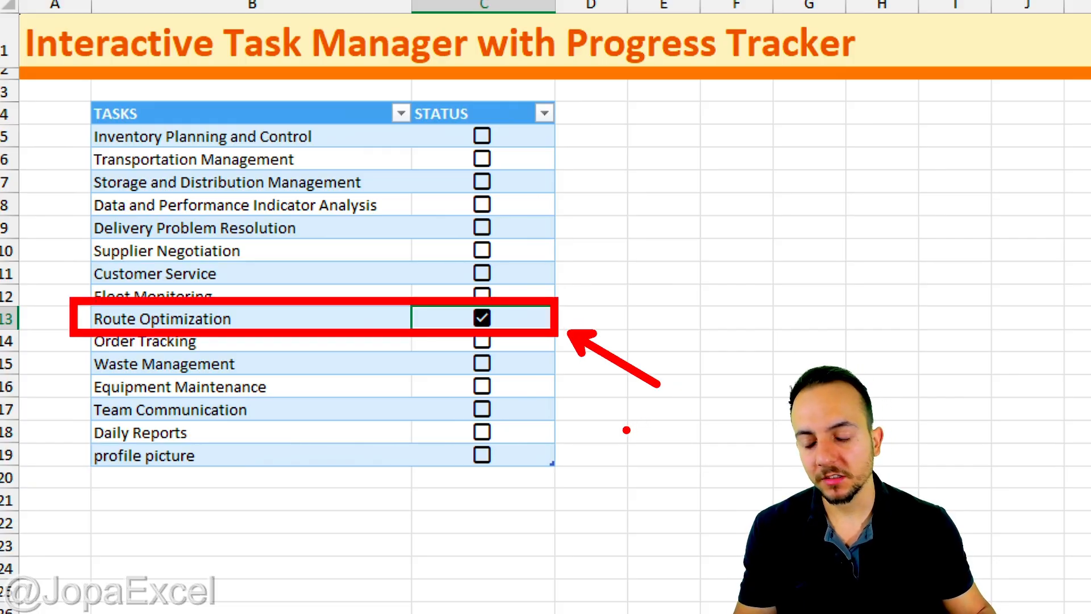
{"action": "mouse_move", "coordinate": [453, 199]}
{"action": "left_mouse_down"}
{"action": "mouse_move", "coordinate": [505, 259]}
{"action": "mouse_move", "coordinate": [608, 280]}
{"action": "left_mouse_up"}
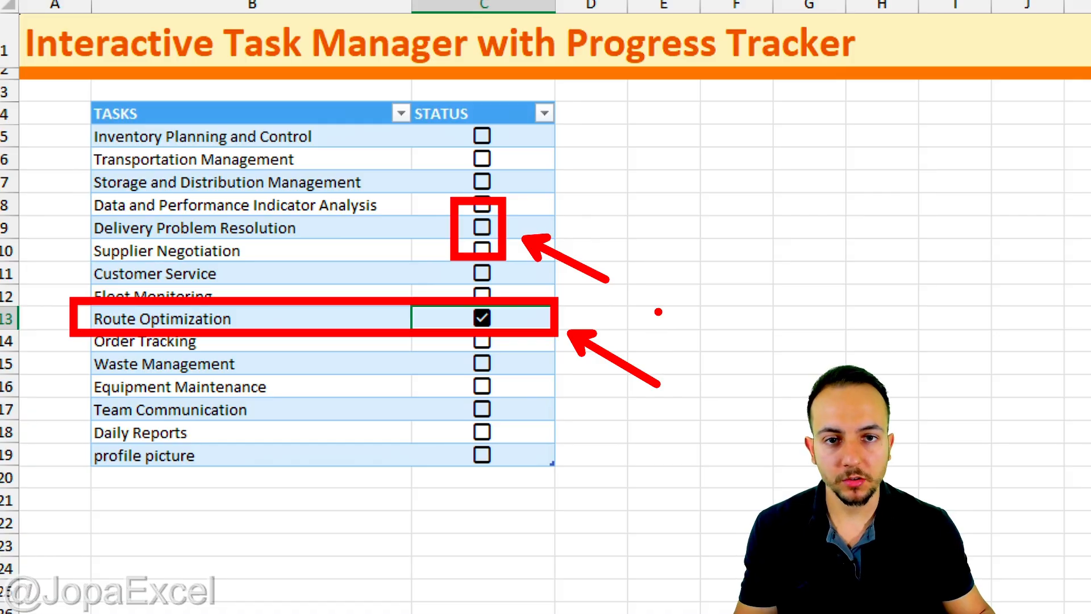
{"action": "key", "text": "Escape"}
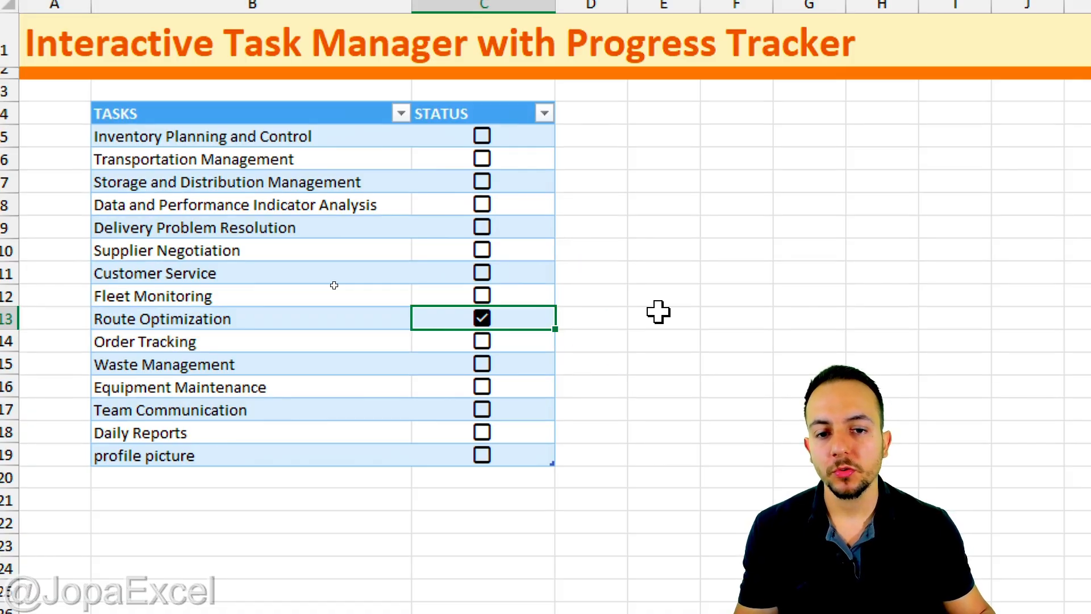
{"action": "left_click_drag", "start_coordinate": [531, 143], "coordinate": [515, 448]}
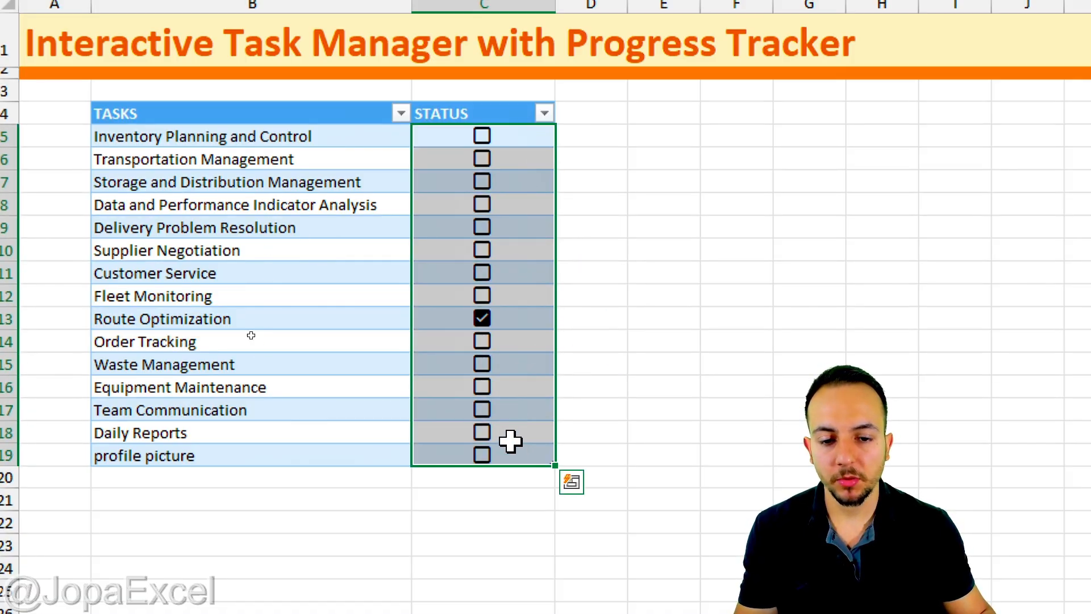
{"action": "left_click", "coordinate": [301, 112]}
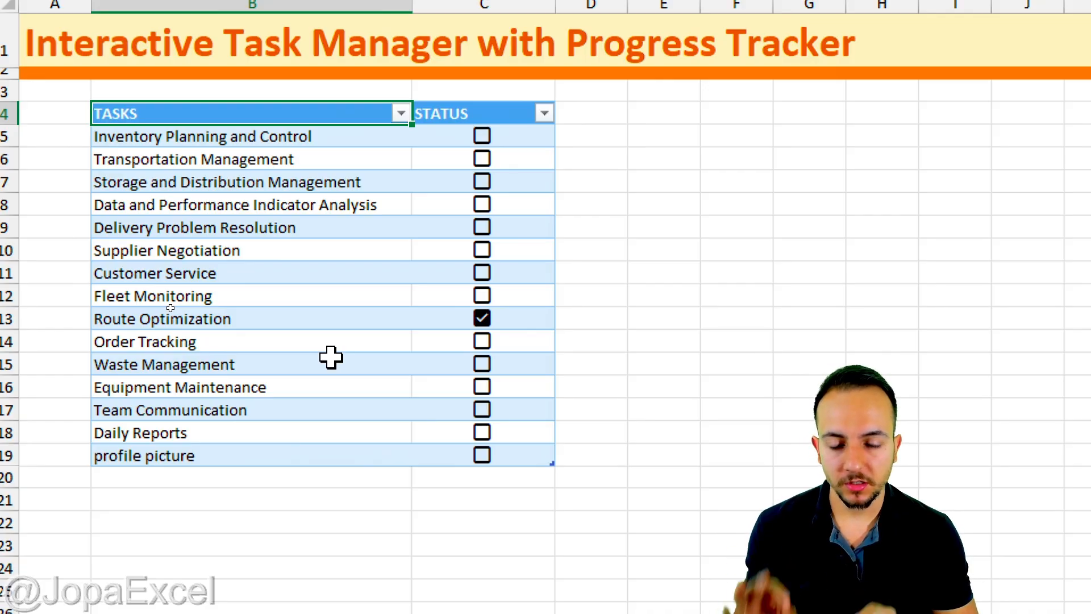
- Remove the "profile picture" task from the end of the table
{"action": "key", "text": "ctrl+z"}
{"action": "scroll", "coordinate": [244, 532], "scroll_direction": "down", "scroll_amount": 4}
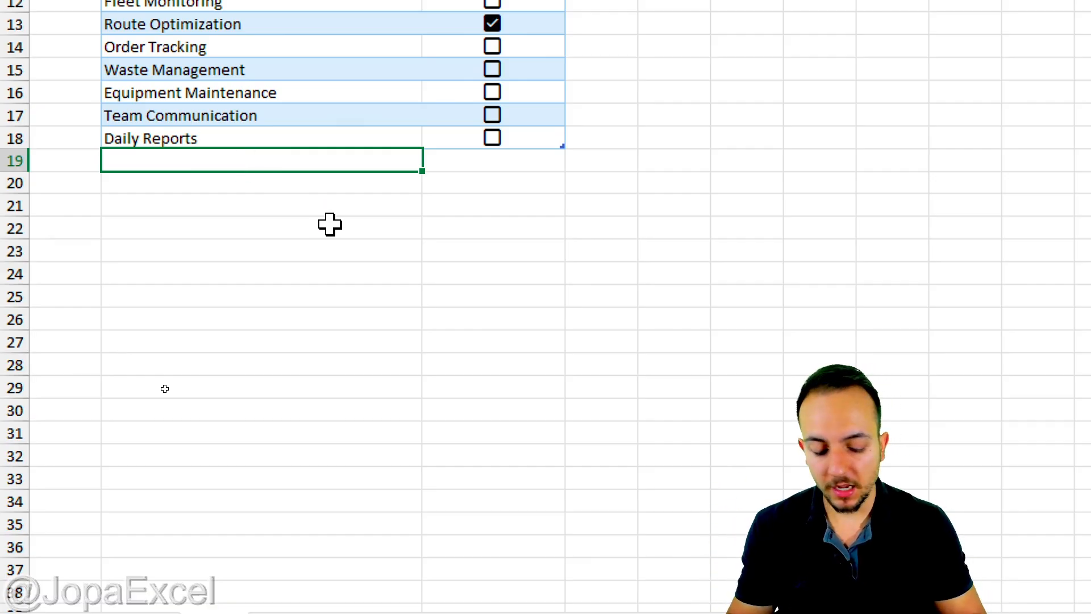
- Enter the new task "tasks 100" in B19, directly below Daily Reports, to try out the table's automatic extension
{"action": "type", "text": "taks"}
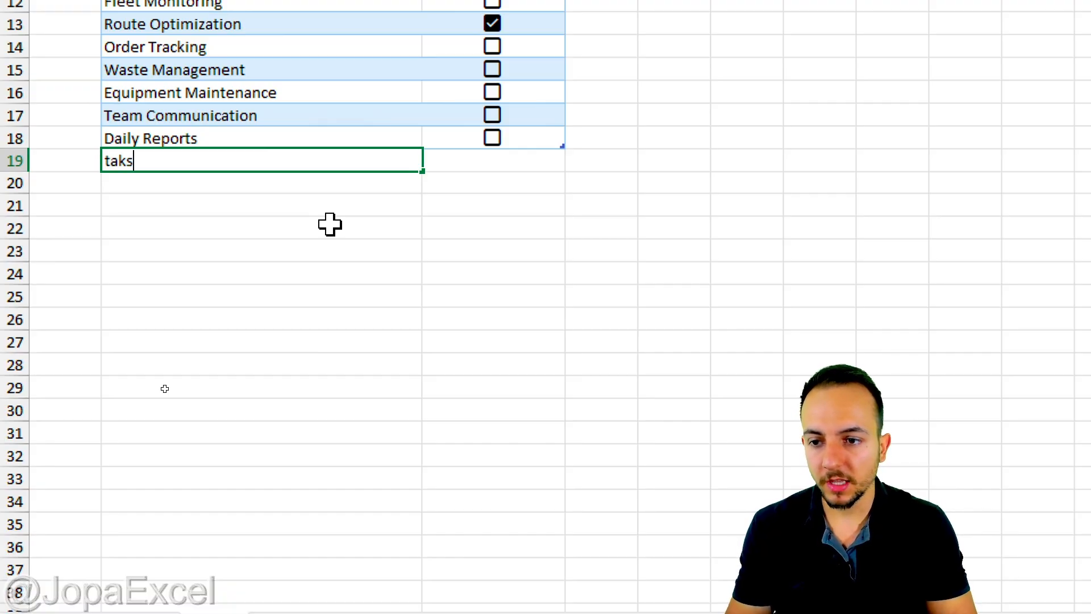
{"action": "key", "text": "BackSpace"}
{"action": "key", "text": "BackSpace"}
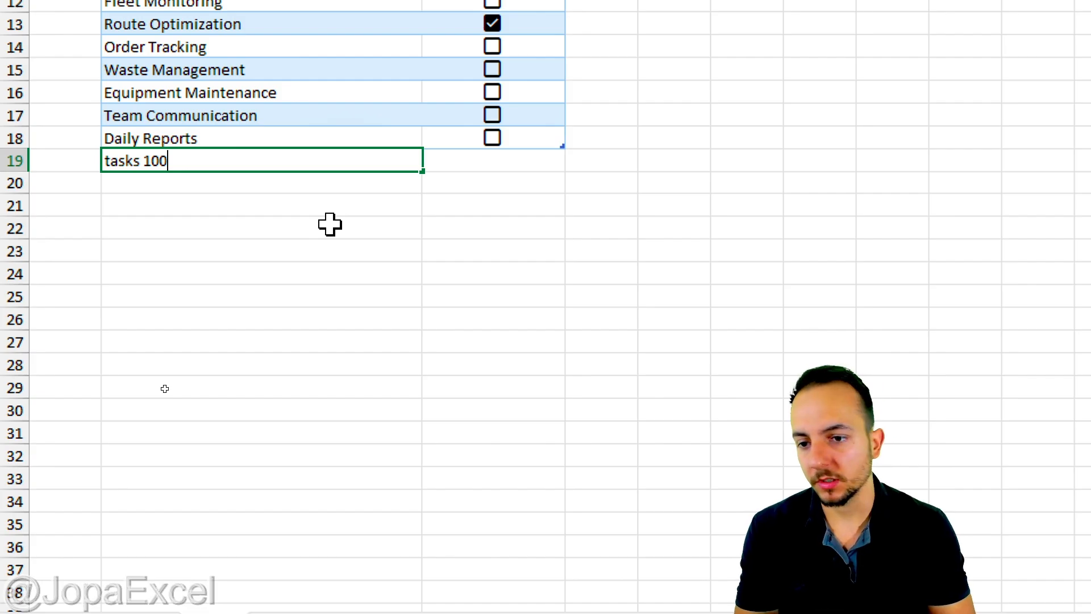
{"action": "type", "text": "sks 100"}
{"action": "key", "text": "Return"}
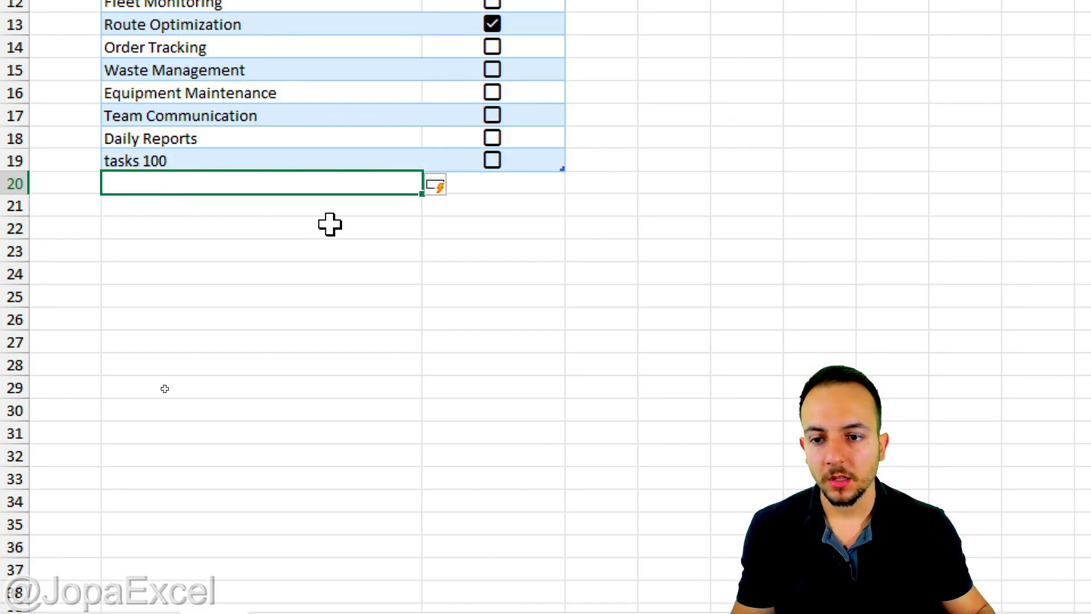
{"action": "left_click", "coordinate": [330, 224]}
{"action": "left_click_drag", "start_coordinate": [504, 168], "coordinate": [595, 271]}
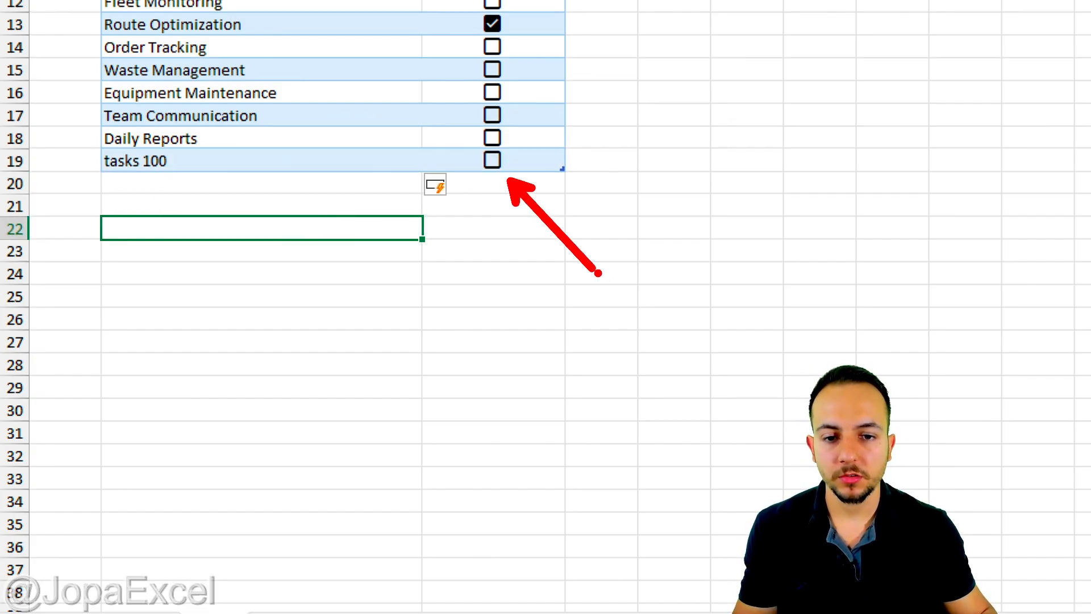
{"action": "mouse_move", "coordinate": [481, 193]}
{"action": "left_mouse_down"}
{"action": "mouse_move", "coordinate": [530, 140]}
{"action": "mouse_move", "coordinate": [481, 135]}
{"action": "mouse_move", "coordinate": [522, 166]}
{"action": "mouse_move", "coordinate": [497, 134]}
{"action": "mouse_move", "coordinate": [398, 130]}
{"action": "mouse_move", "coordinate": [180, 161]}
{"action": "mouse_move", "coordinate": [212, 163]}
{"action": "left_mouse_up"}
{"action": "key", "text": "ctrl+z"}
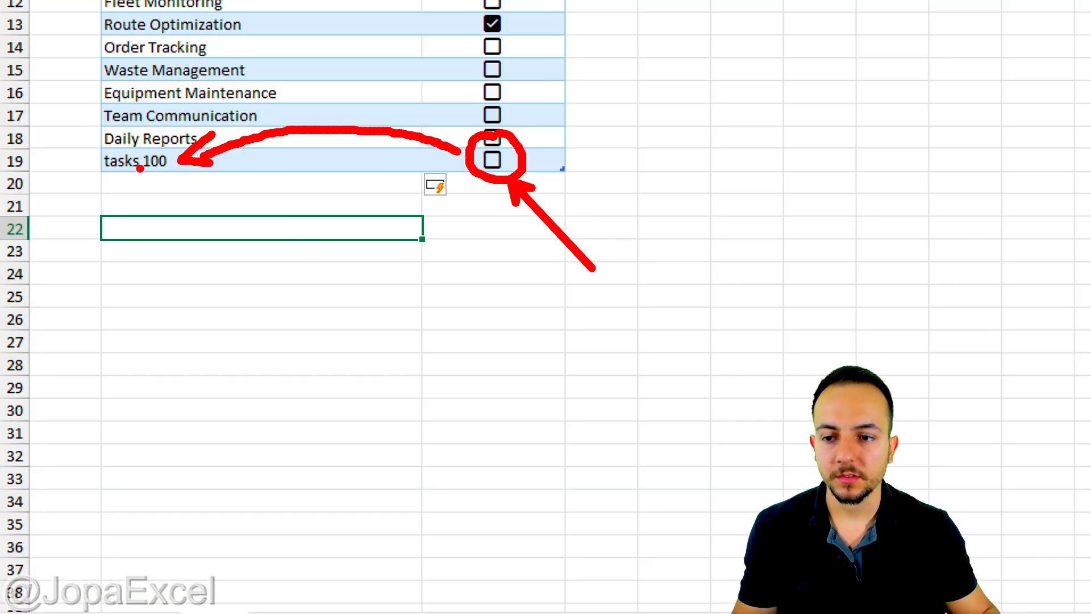
{"action": "key", "text": "Escape"}
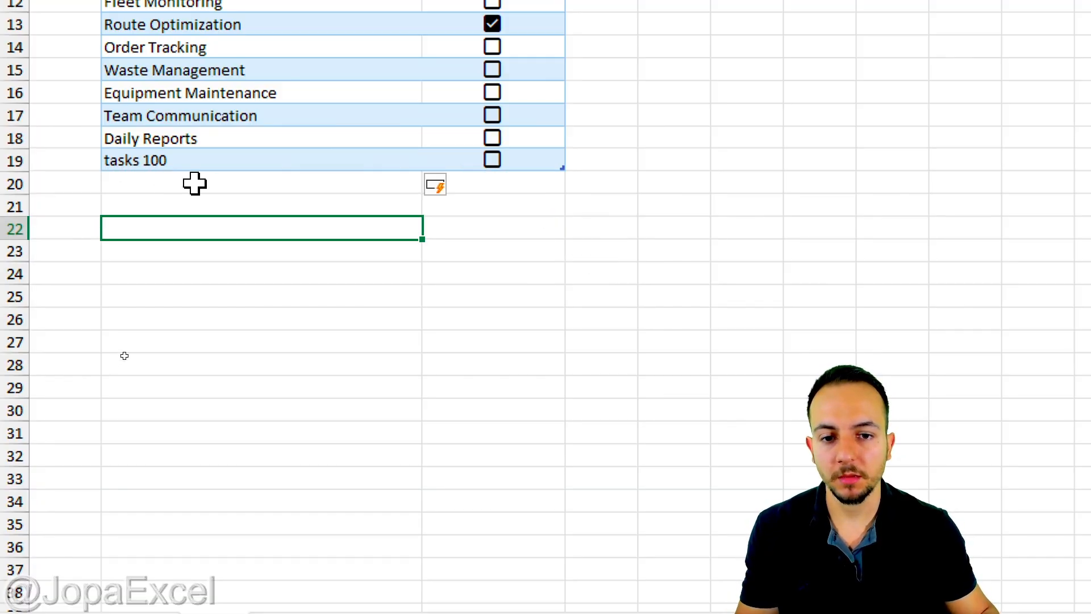
- Delete the "tasks 100" table row in row 19
{"action": "scroll", "coordinate": [192, 183], "scroll_direction": "up", "scroll_amount": 2}
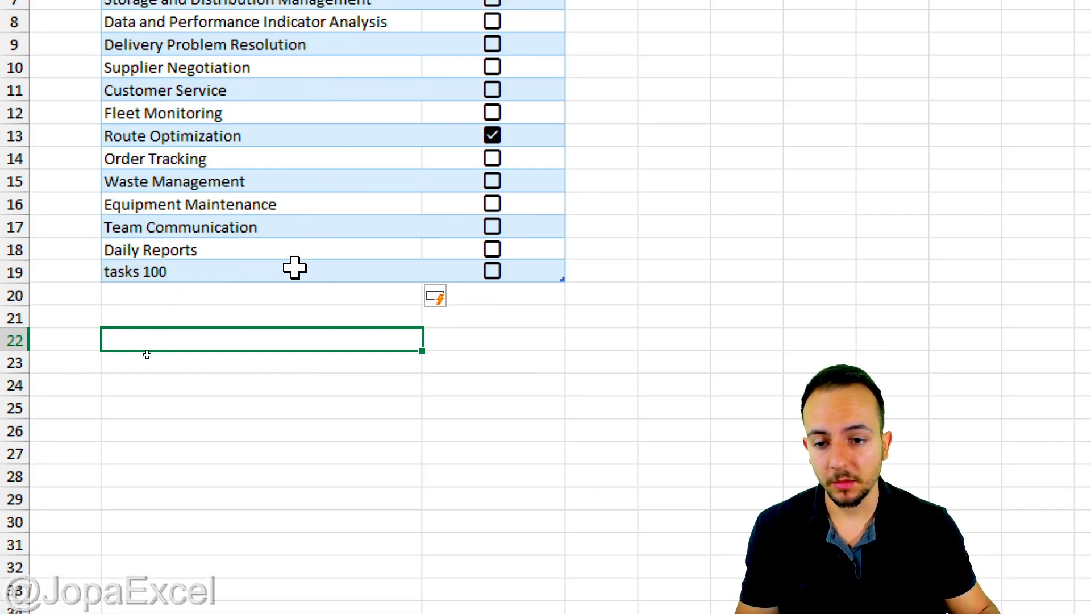
{"action": "left_click_drag", "start_coordinate": [297, 269], "coordinate": [467, 272]}
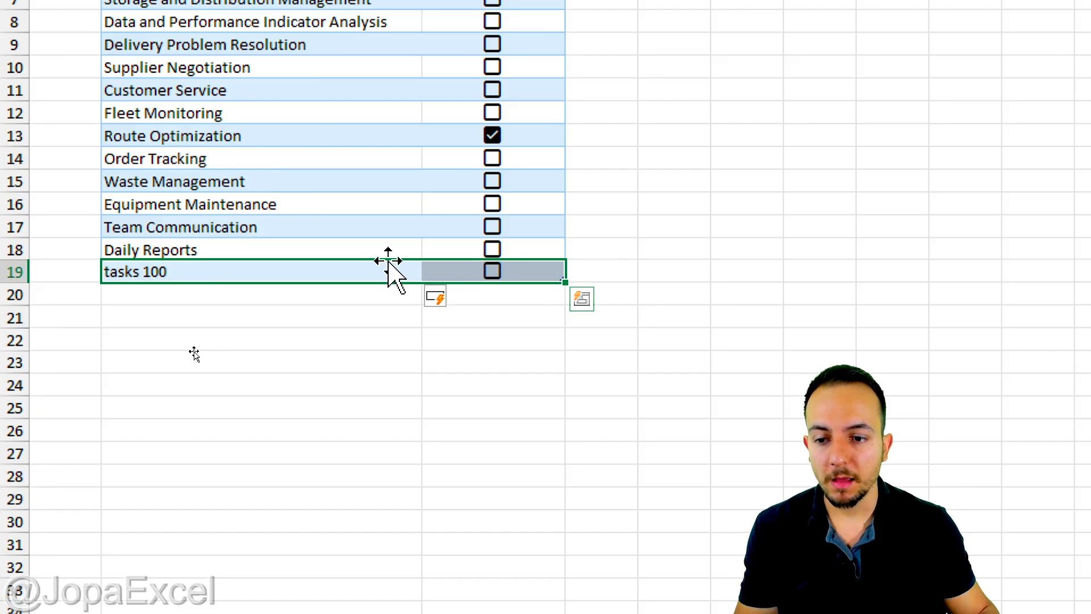
{"action": "right_click", "coordinate": [414, 274]}
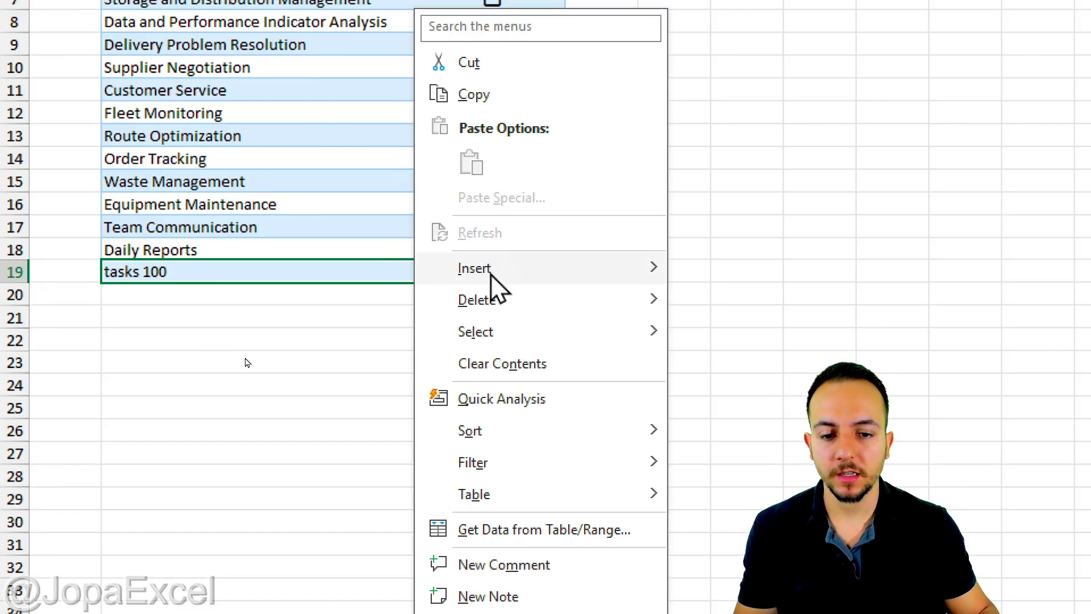
{"action": "mouse_move", "coordinate": [514, 300]}
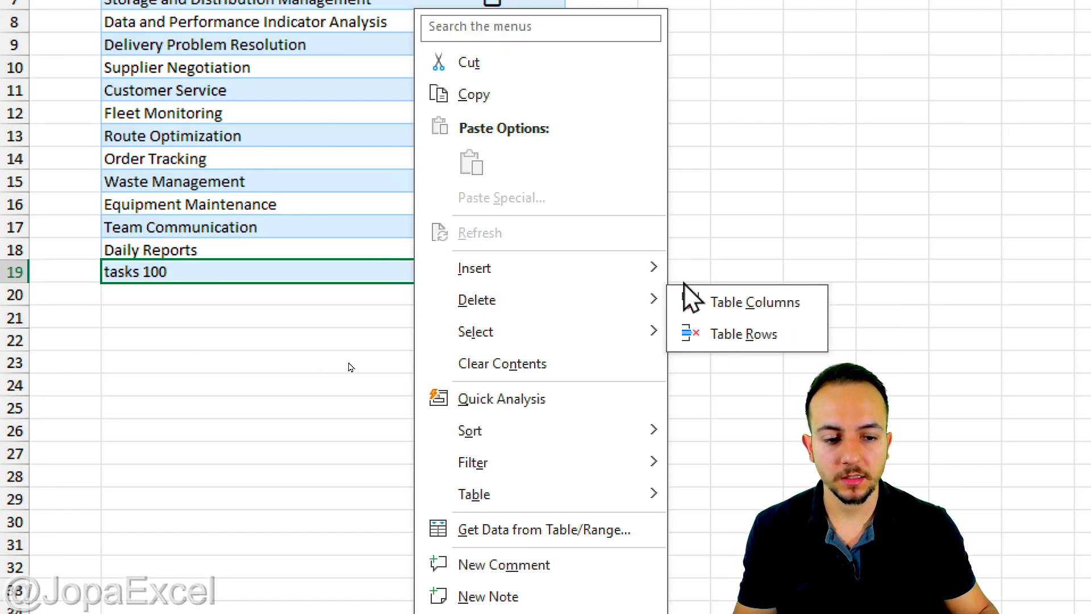
{"action": "left_click", "coordinate": [774, 328]}
{"action": "left_click", "coordinate": [728, 317]}
{"action": "scroll", "coordinate": [588, 77], "scroll_direction": "up", "scroll_amount": 3}
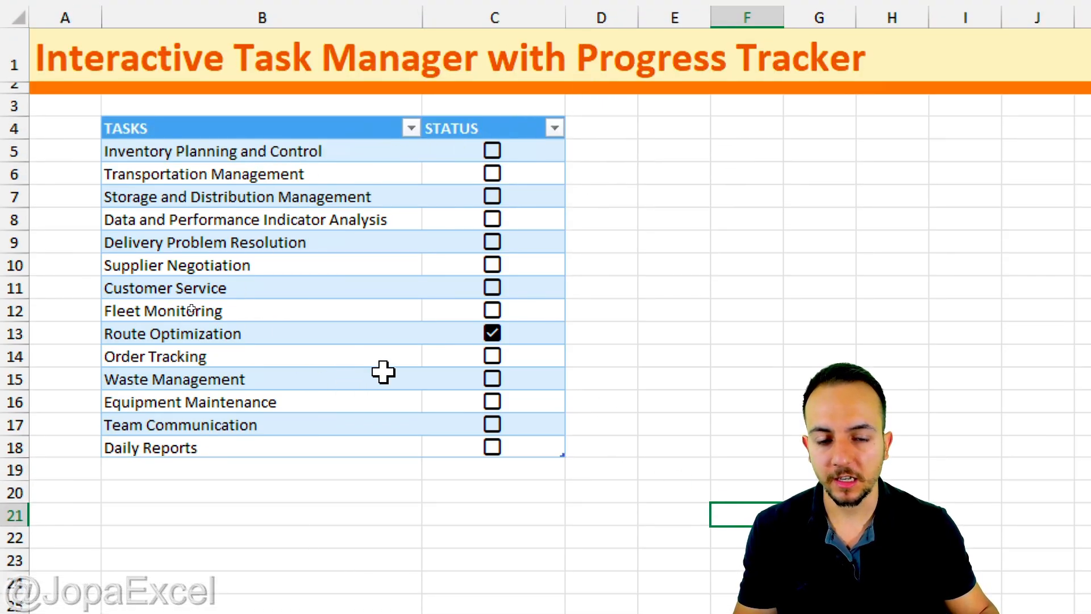
- Examine the underlying value of the unticked Storage and Distribution Management checkbox in C7
{"action": "left_click", "coordinate": [529, 200]}
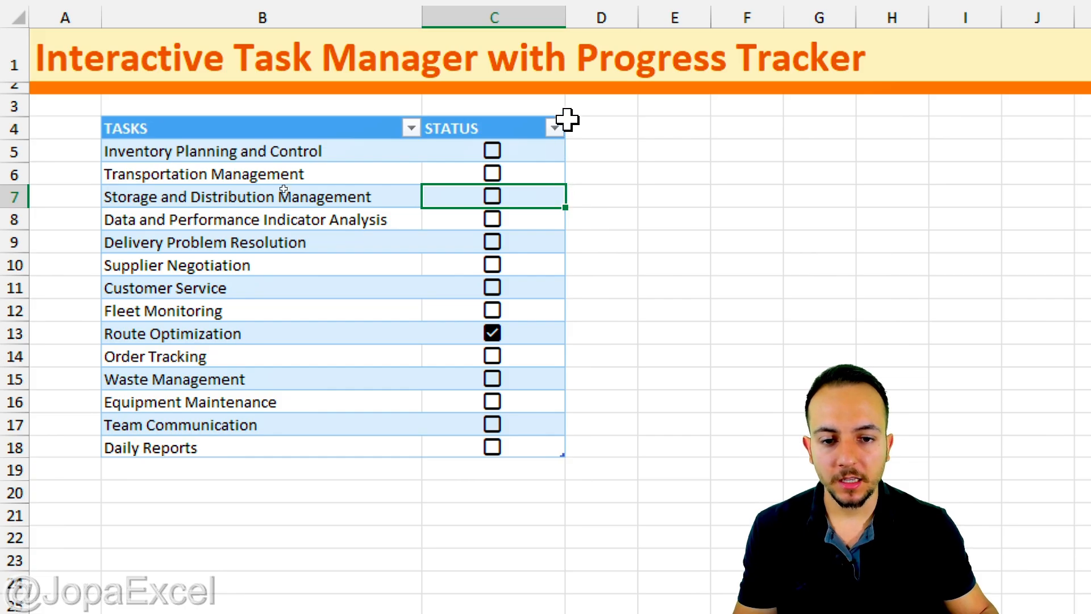
{"action": "key", "text": "ctrl+2"}
{"action": "mouse_move", "coordinate": [548, 175]}
{"action": "left_mouse_down"}
{"action": "mouse_move", "coordinate": [439, 224]}
{"action": "mouse_move", "coordinate": [531, 167]}
{"action": "left_mouse_up"}
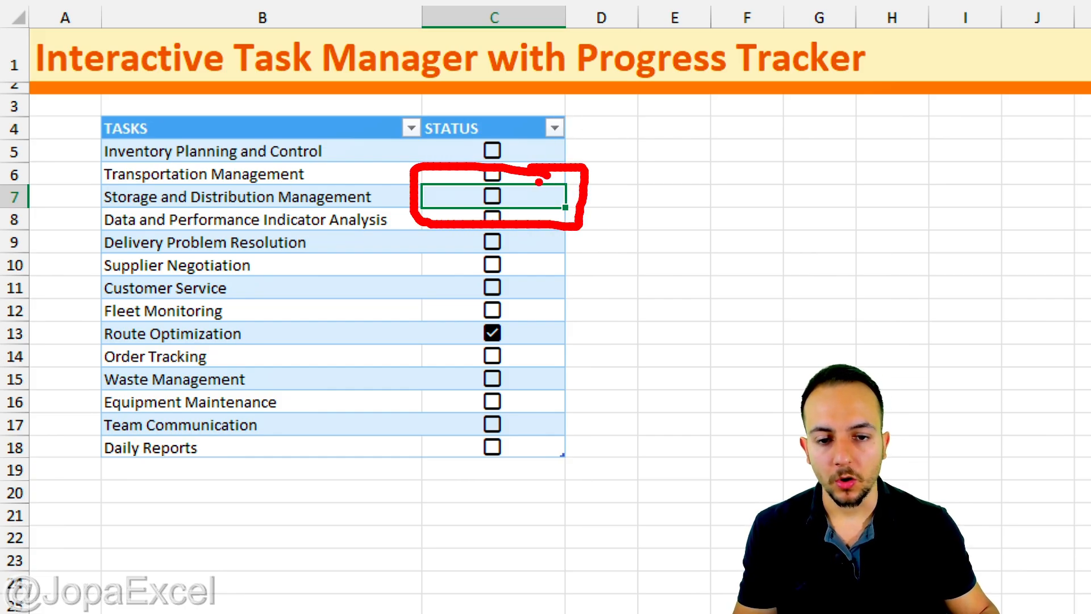
{"action": "key", "text": "Escape"}
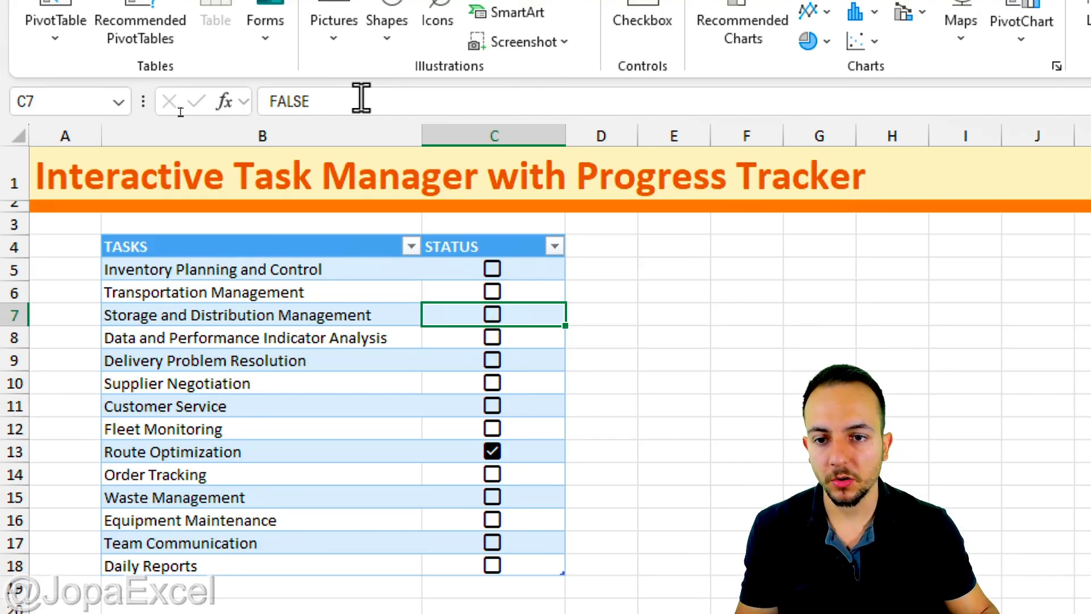
{"action": "key", "text": "ctrl+2"}
{"action": "mouse_move", "coordinate": [335, 80]}
{"action": "left_mouse_down"}
{"action": "mouse_move", "coordinate": [230, 103]}
{"action": "mouse_move", "coordinate": [341, 105]}
{"action": "mouse_move", "coordinate": [340, 71]}
{"action": "left_mouse_up"}
{"action": "left_click_drag", "start_coordinate": [353, 97], "coordinate": [427, 59]}
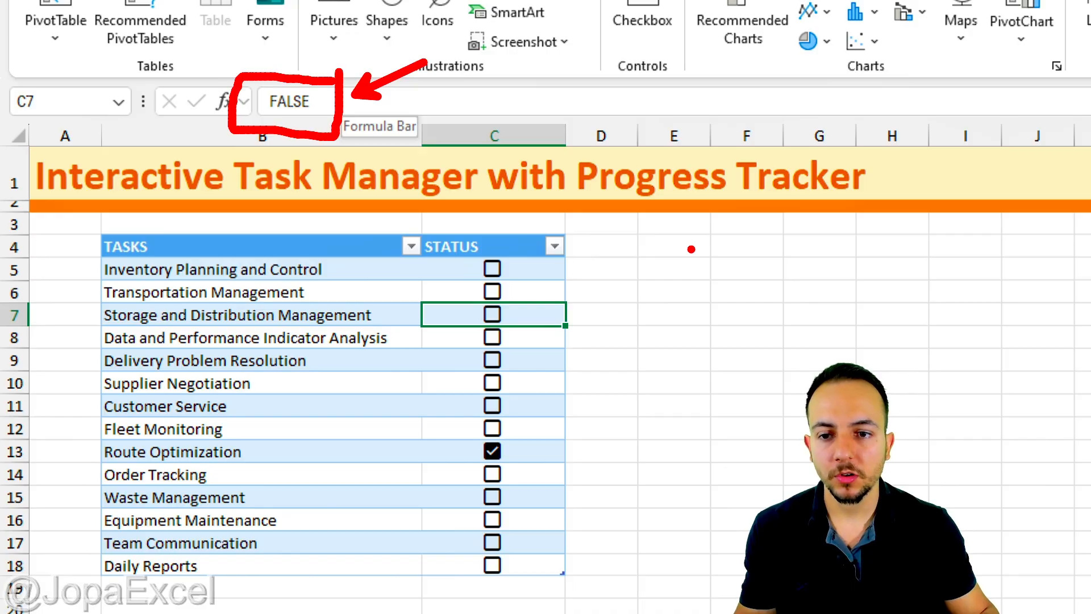
{"action": "key", "text": "Escape"}
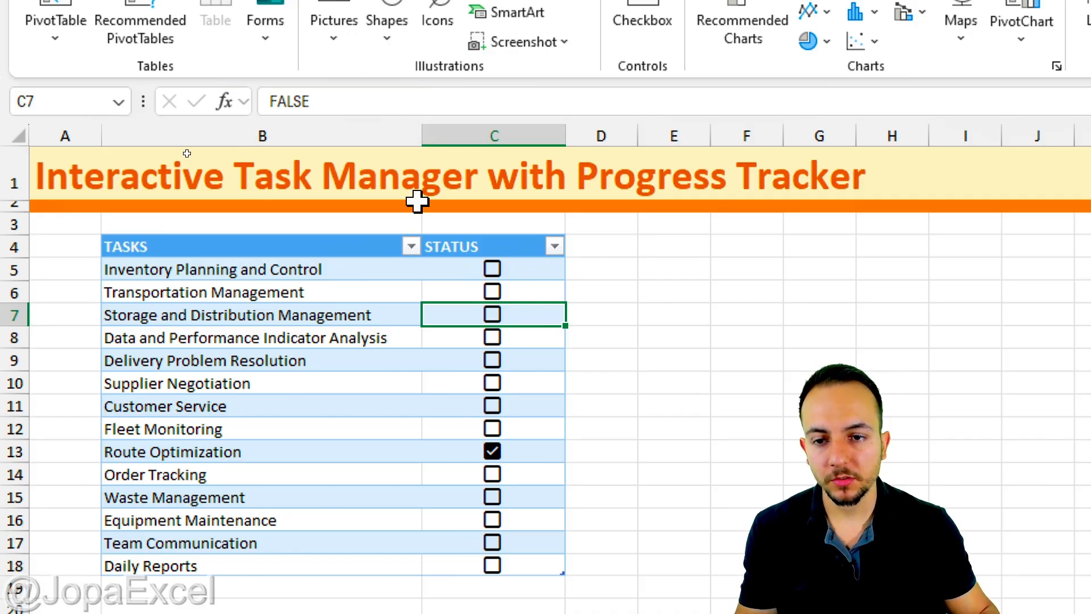
{"action": "key", "text": "ctrl+2"}
{"action": "mouse_move", "coordinate": [496, 301]}
{"action": "left_mouse_down"}
{"action": "mouse_move", "coordinate": [507, 340]}
{"action": "mouse_move", "coordinate": [475, 299]}
{"action": "left_mouse_up"}
{"action": "key", "text": "Escape"}
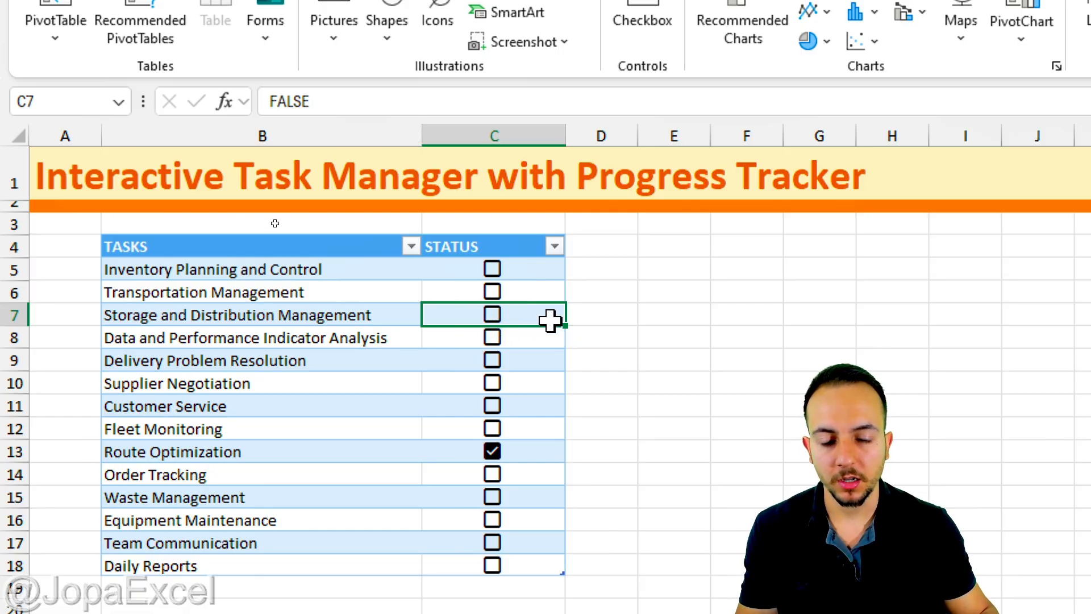
- Toggle the Storage and Distribution Management checkbox in C7 several times to compare its underlying values, leaving it ticked
{"action": "left_click", "coordinate": [492, 317]}
{"action": "key", "text": "ctrl+2"}
{"action": "mouse_move", "coordinate": [326, 104]}
{"action": "left_mouse_down"}
{"action": "mouse_move", "coordinate": [246, 109]}
{"action": "mouse_move", "coordinate": [324, 67]}
{"action": "mouse_move", "coordinate": [427, 257]}
{"action": "mouse_move", "coordinate": [476, 300]}
{"action": "left_mouse_up"}
{"action": "left_click_drag", "start_coordinate": [467, 258], "coordinate": [488, 313]}
{"action": "left_click_drag", "start_coordinate": [452, 300], "coordinate": [488, 312]}
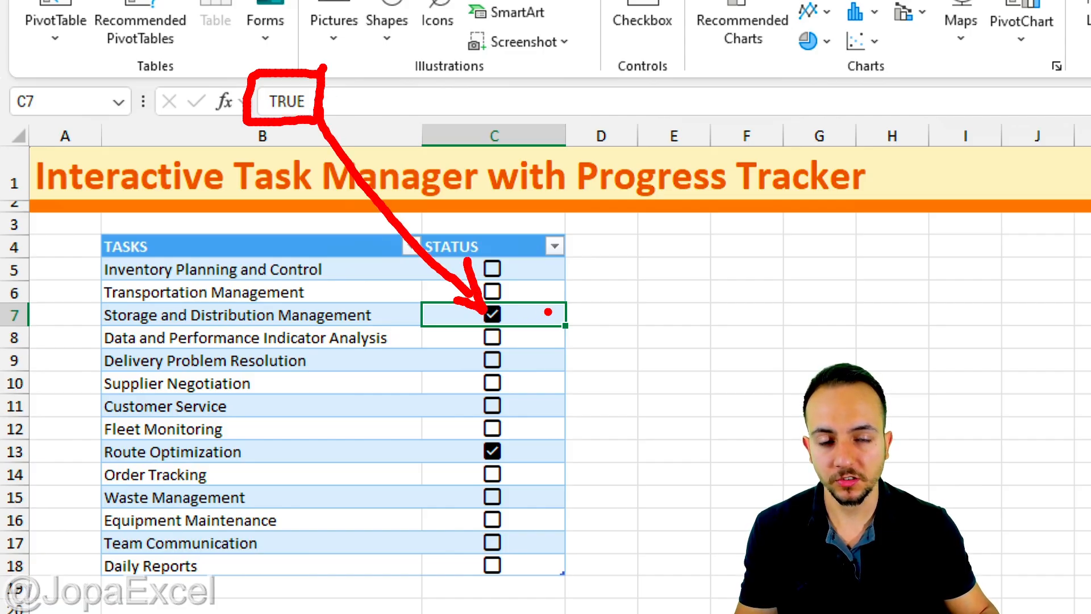
{"action": "key", "text": "Escape"}
{"action": "left_click", "coordinate": [493, 314]}
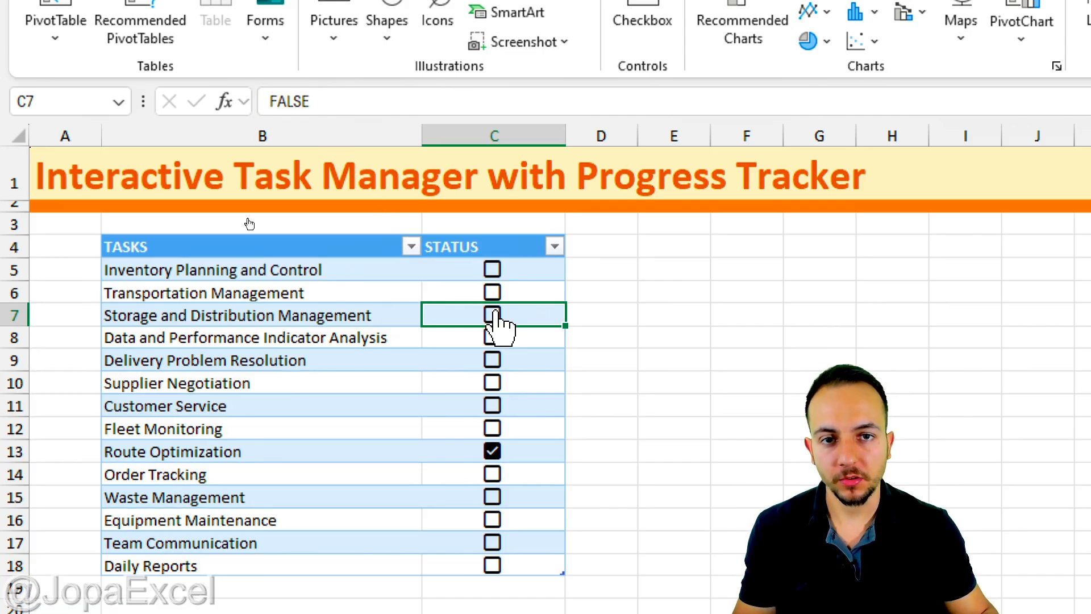
{"action": "left_click", "coordinate": [493, 315]}
{"action": "left_click", "coordinate": [492, 314]}
{"action": "left_click", "coordinate": [492, 315]}
{"action": "left_click", "coordinate": [492, 315]}
{"action": "left_click", "coordinate": [493, 315]}
{"action": "left_click", "coordinate": [492, 314]}
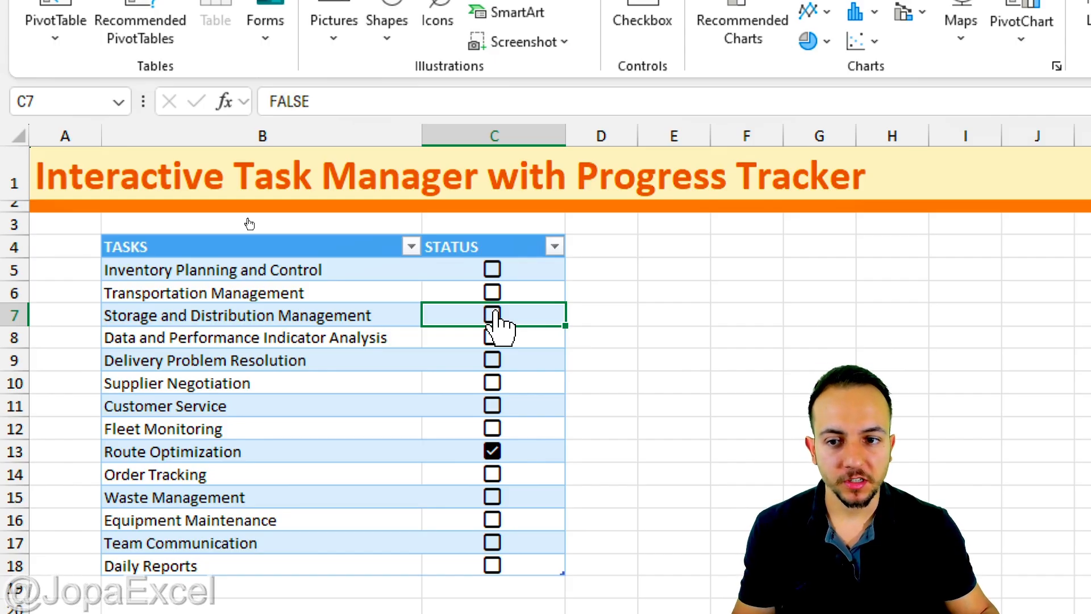
{"action": "left_click", "coordinate": [493, 314]}
{"action": "left_click", "coordinate": [493, 315]}
{"action": "left_click", "coordinate": [493, 314]}
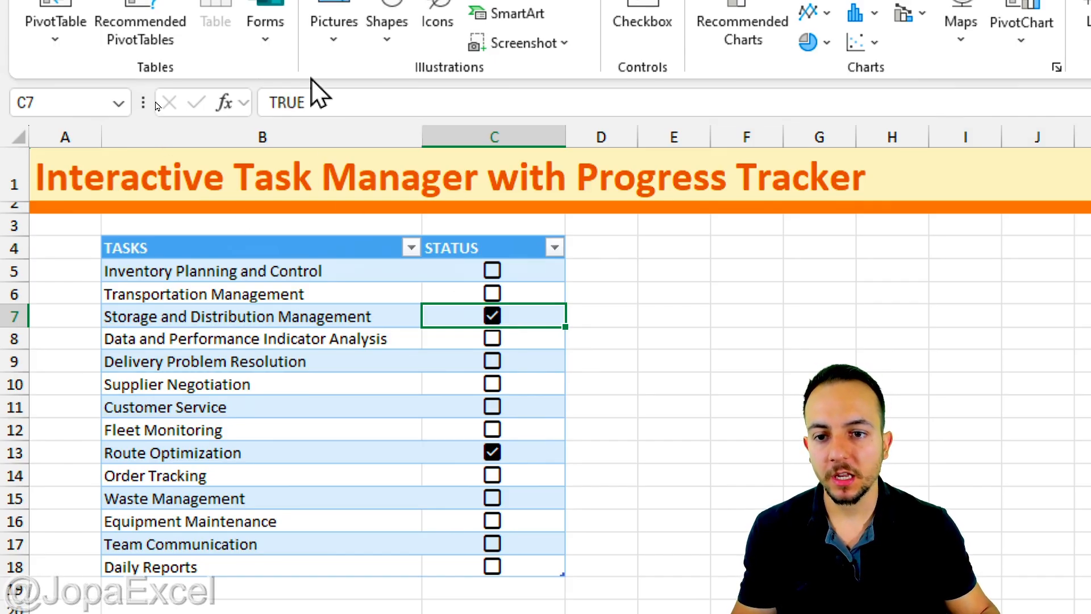
{"action": "key", "text": "ctrl+2"}
{"action": "mouse_move", "coordinate": [307, 63]}
{"action": "left_mouse_down"}
{"action": "mouse_move", "coordinate": [241, 71]}
{"action": "mouse_move", "coordinate": [321, 79]}
{"action": "mouse_move", "coordinate": [302, 62]}
{"action": "left_mouse_up"}
{"action": "left_click_drag", "start_coordinate": [338, 103], "coordinate": [432, 71]}
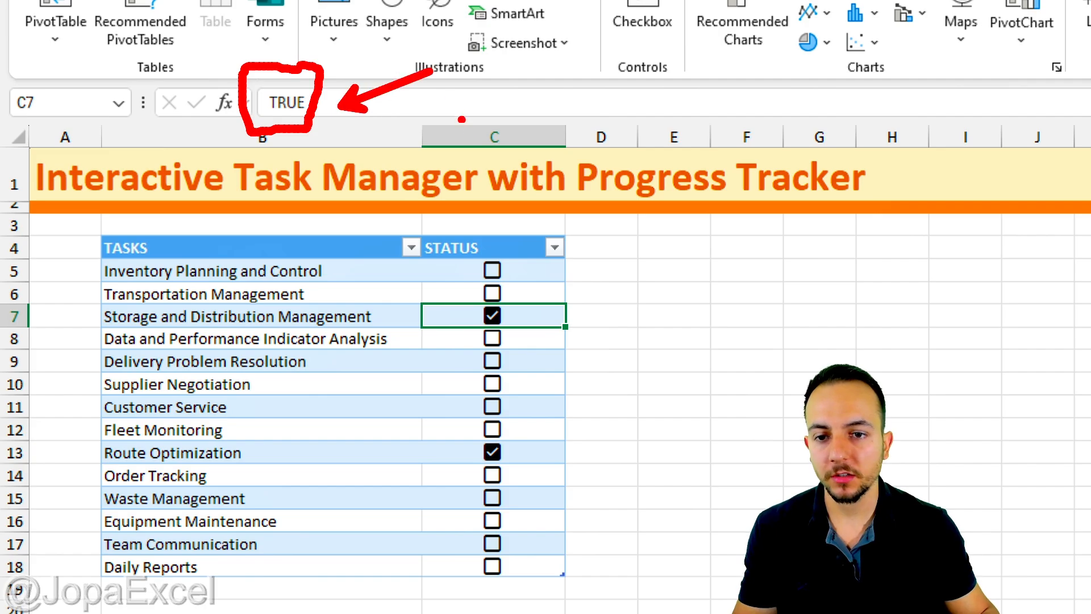
{"action": "key", "text": "Escape"}
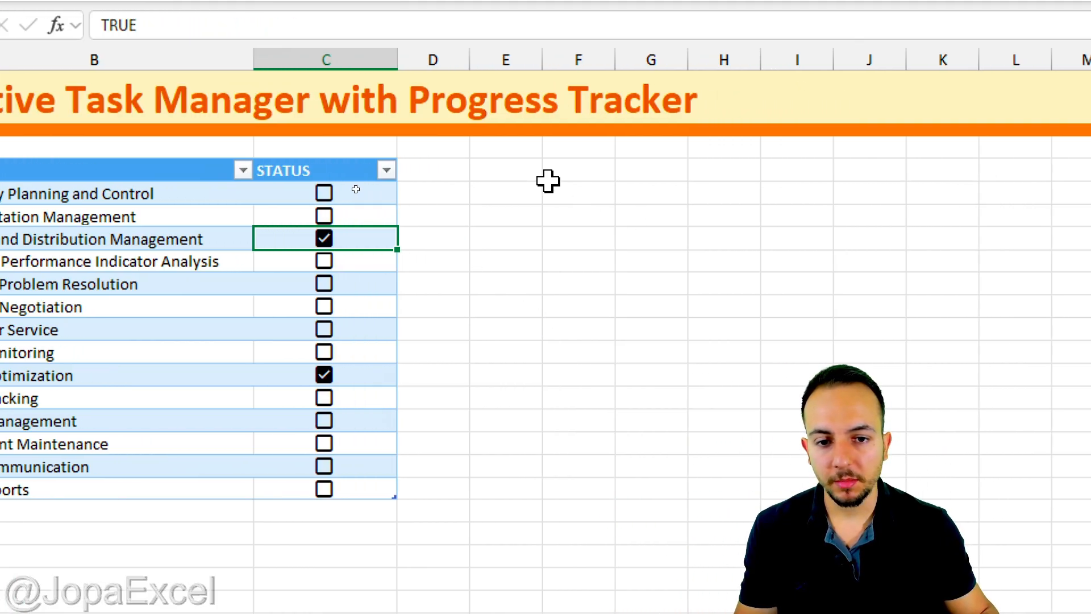
- Enter the headings IN PROGRESS in E4 and COMPLETED in F4, beside the task table
{"action": "left_click_drag", "start_coordinate": [694, 171], "coordinate": [718, 166]}
{"action": "left_click_drag", "start_coordinate": [551, 165], "coordinate": [706, 190]}
{"action": "left_click", "coordinate": [523, 164]}
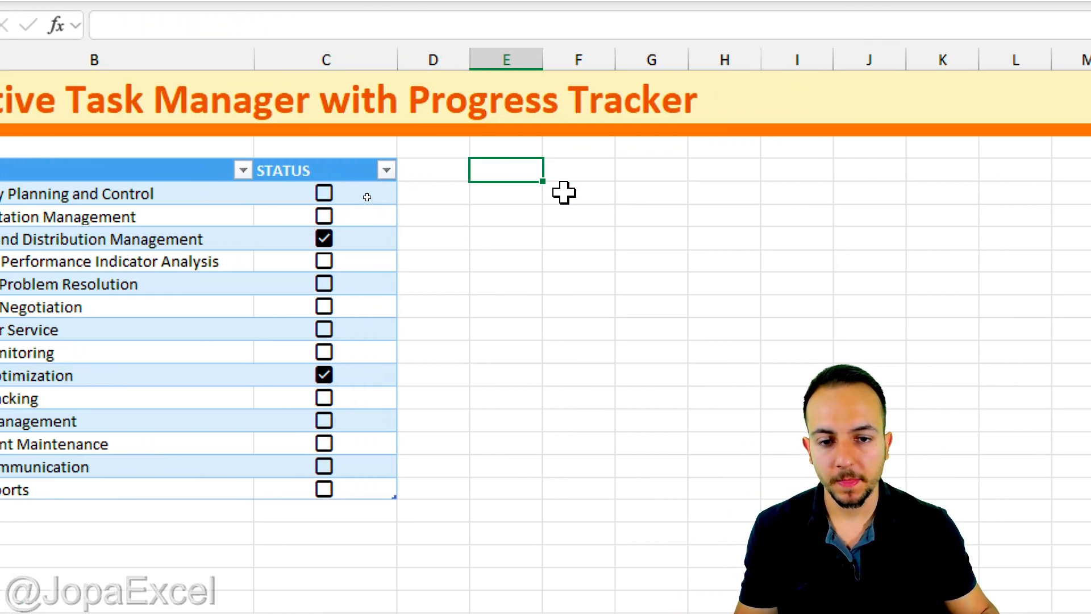
{"action": "key", "text": "ctrl+2"}
{"action": "mouse_move", "coordinate": [527, 147]}
{"action": "left_mouse_down"}
{"action": "mouse_move", "coordinate": [554, 196]}
{"action": "mouse_move", "coordinate": [506, 154]}
{"action": "left_mouse_up"}
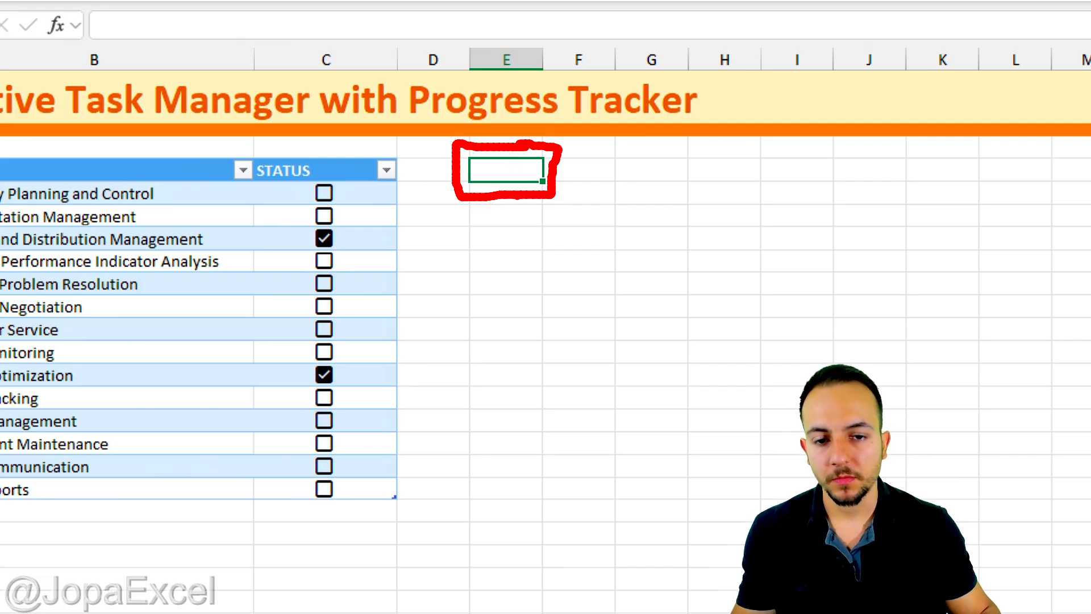
{"action": "key", "text": "Escape"}
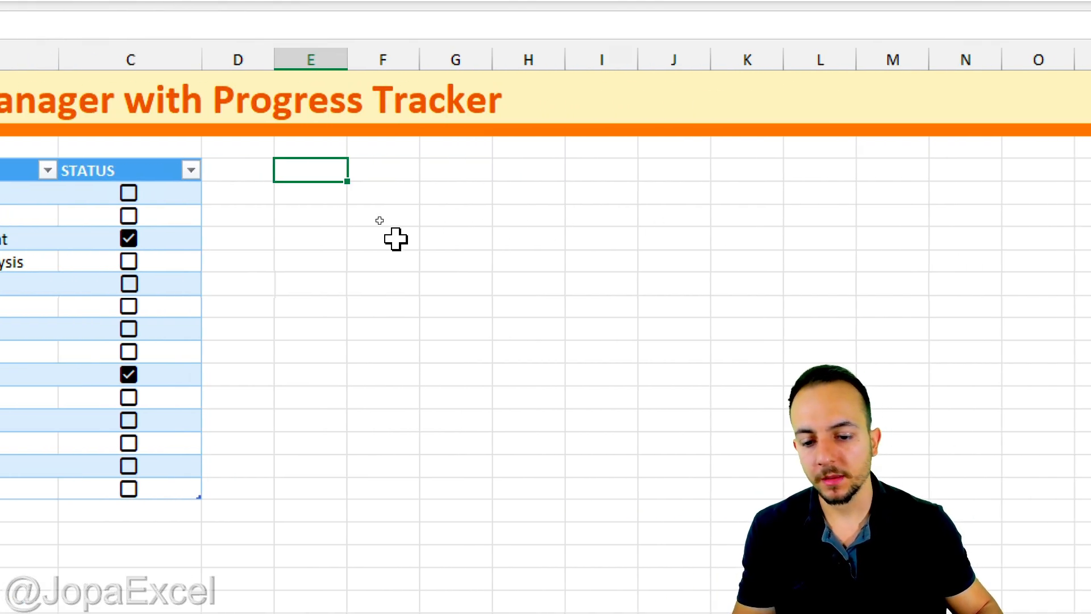
{"action": "type", "text": "I"}
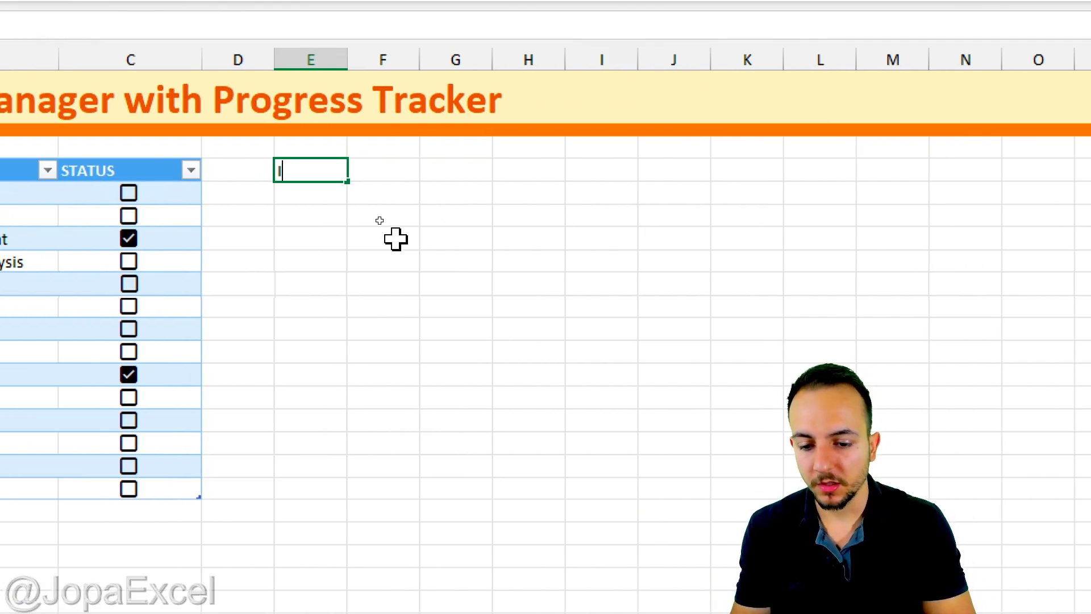
{"action": "type", "text": "N PO"}
{"action": "key", "text": "BackSpace"}
{"action": "type", "text": "ROGRESS"}
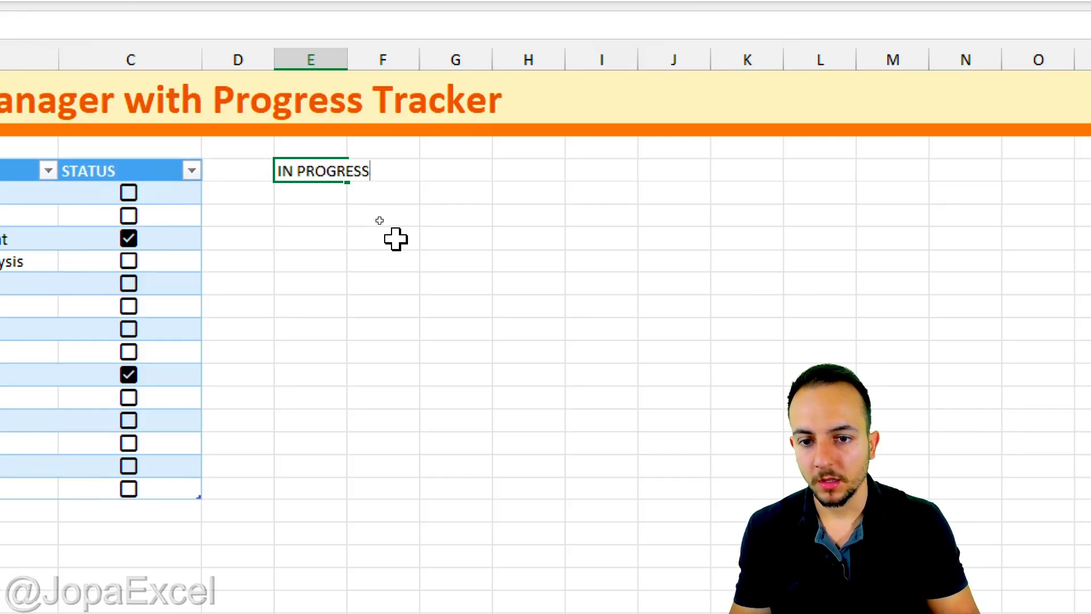
{"action": "key", "text": "Return"}
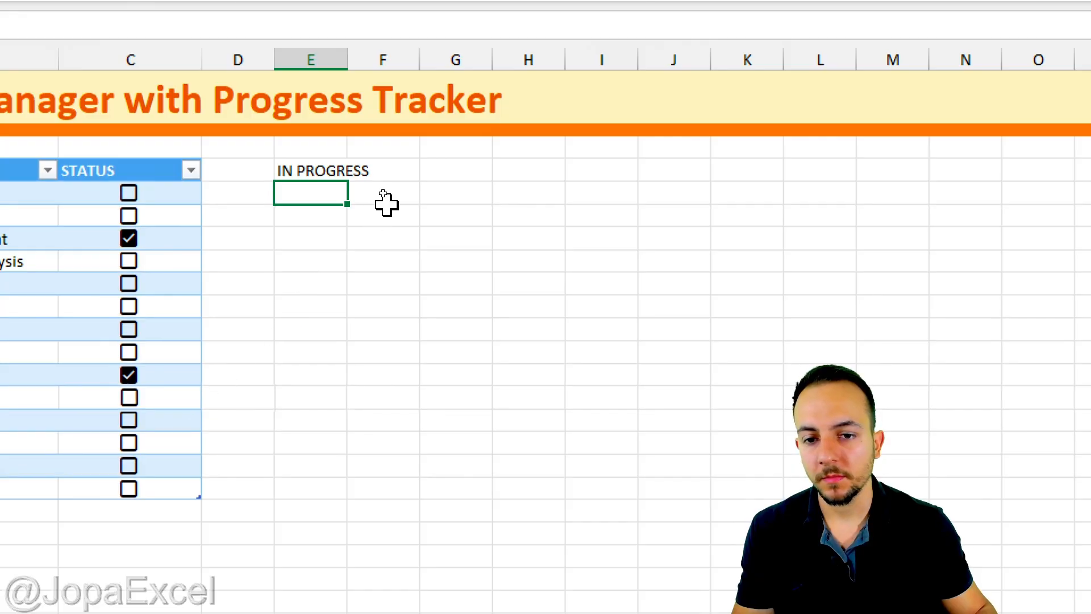
{"action": "left_click", "coordinate": [397, 169]}
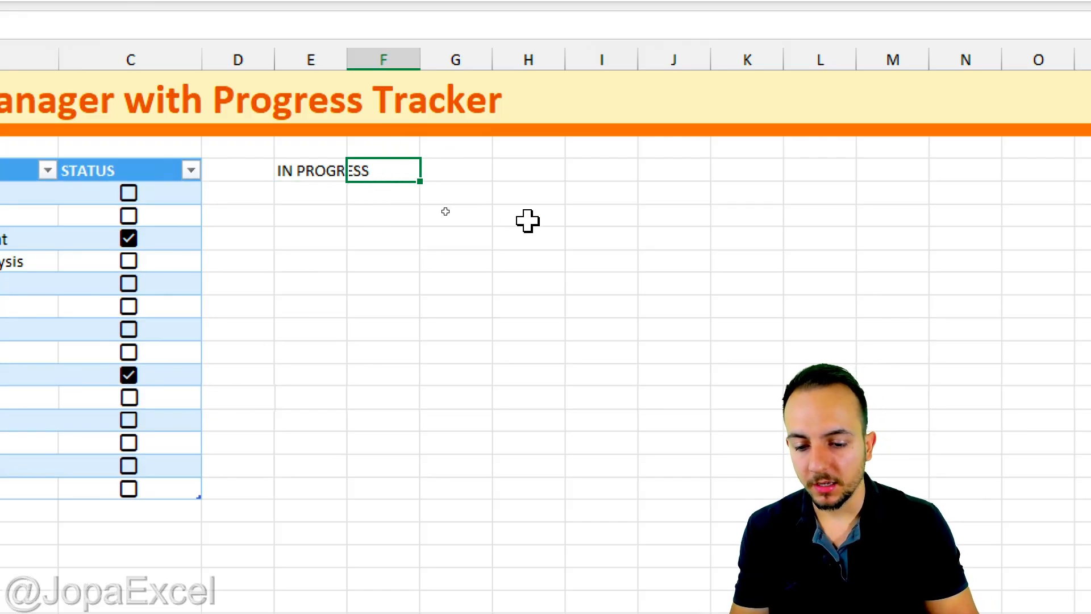
{"action": "type", "text": "COMPLETED"}
{"action": "key", "text": "Return"}
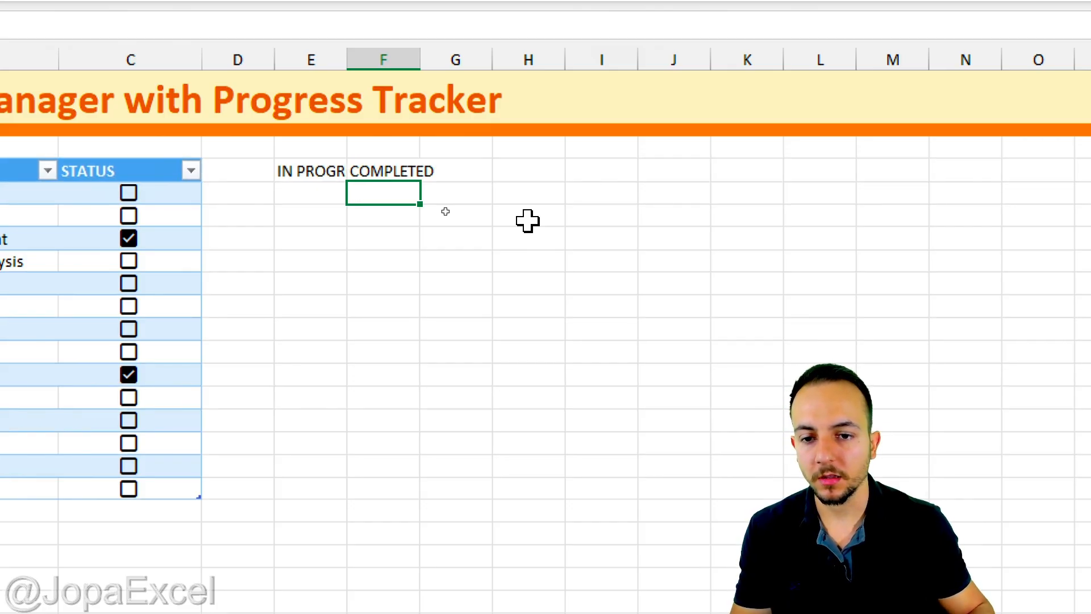
- Widen columns E and F equally to fit their headings, and select the range E4:F5
{"action": "left_click_drag", "start_coordinate": [334, 59], "coordinate": [380, 74]}
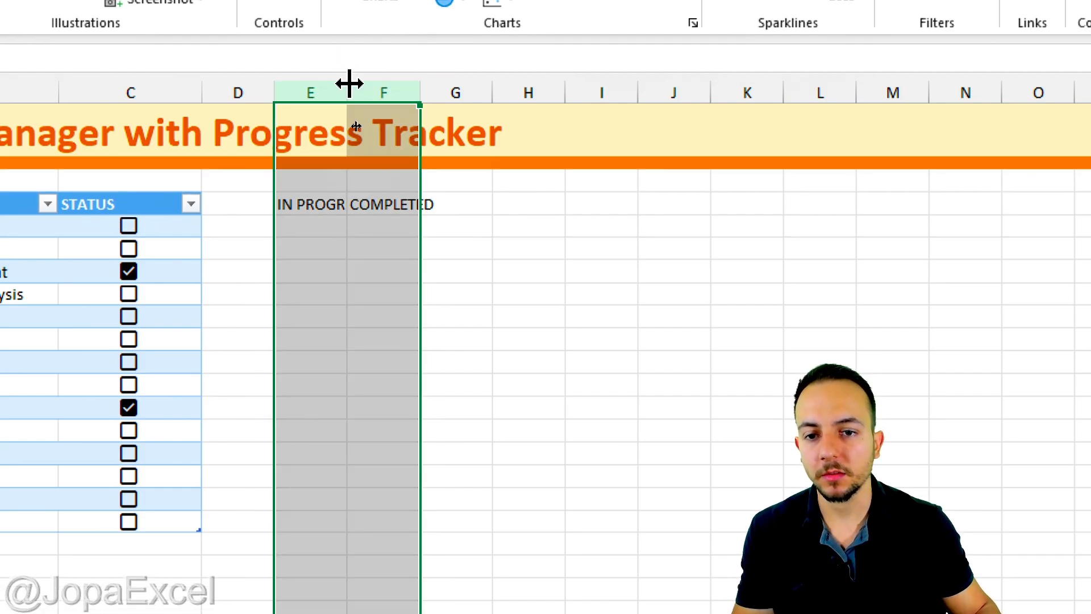
{"action": "left_click_drag", "start_coordinate": [348, 70], "coordinate": [409, 72]}
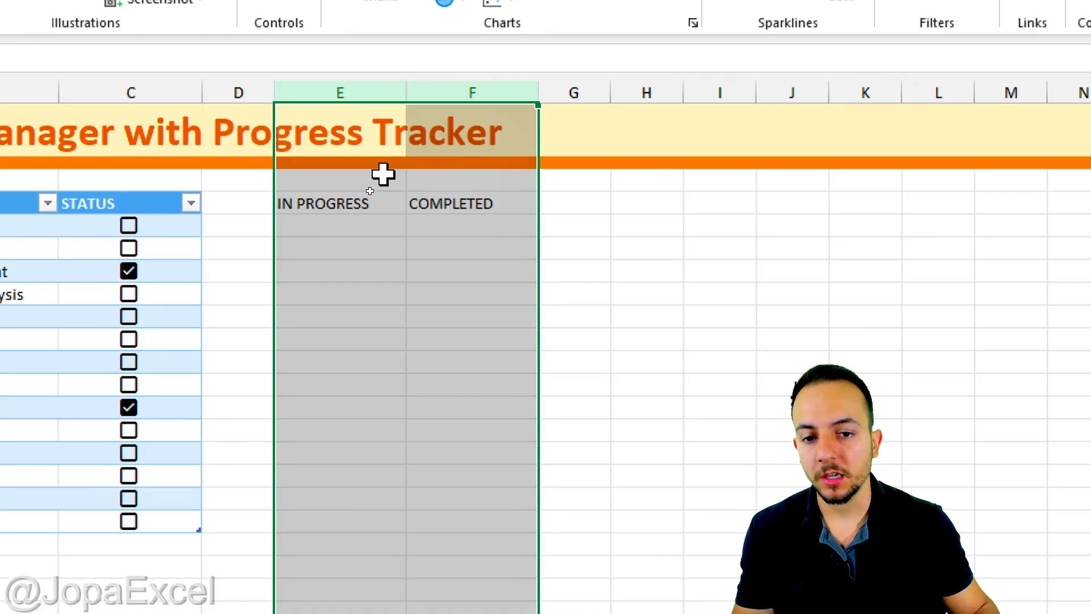
{"action": "left_click_drag", "start_coordinate": [390, 207], "coordinate": [445, 220]}
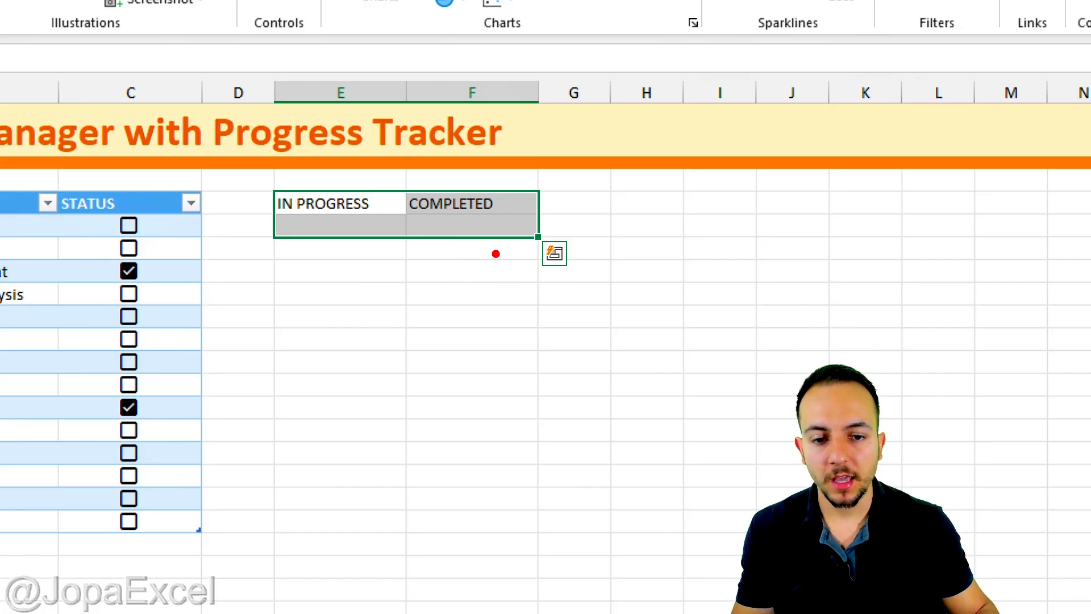
- Centre the contents of E4:F5 horizontally and vertically, make them bold and apply all borders
{"action": "left_click_drag", "start_coordinate": [496, 254], "coordinate": [555, 330]}
{"action": "key", "text": "Escape"}
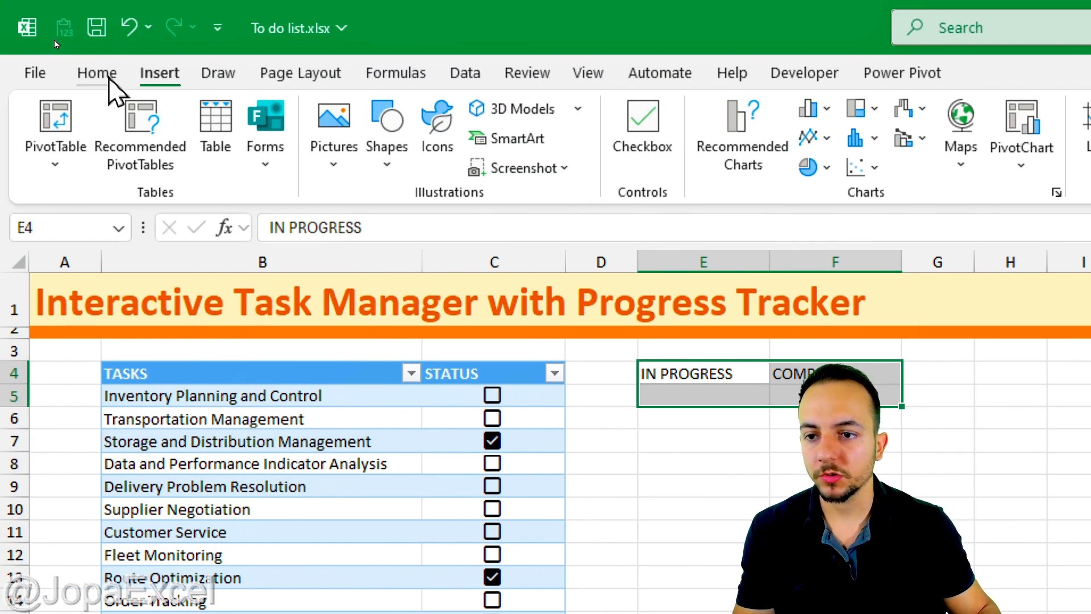
{"action": "left_click", "coordinate": [109, 79]}
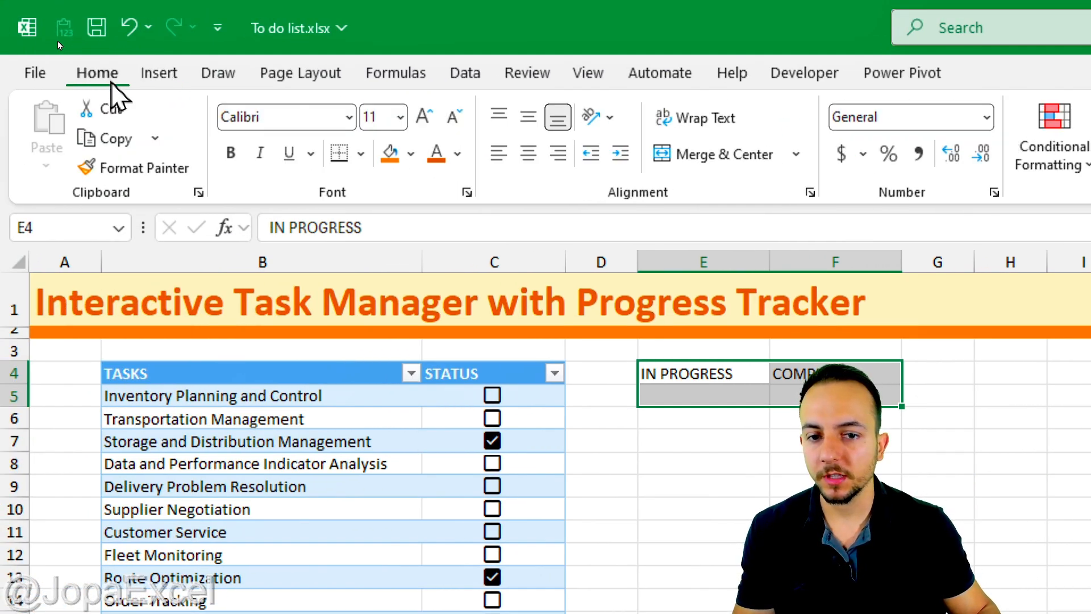
{"action": "left_click", "coordinate": [530, 119]}
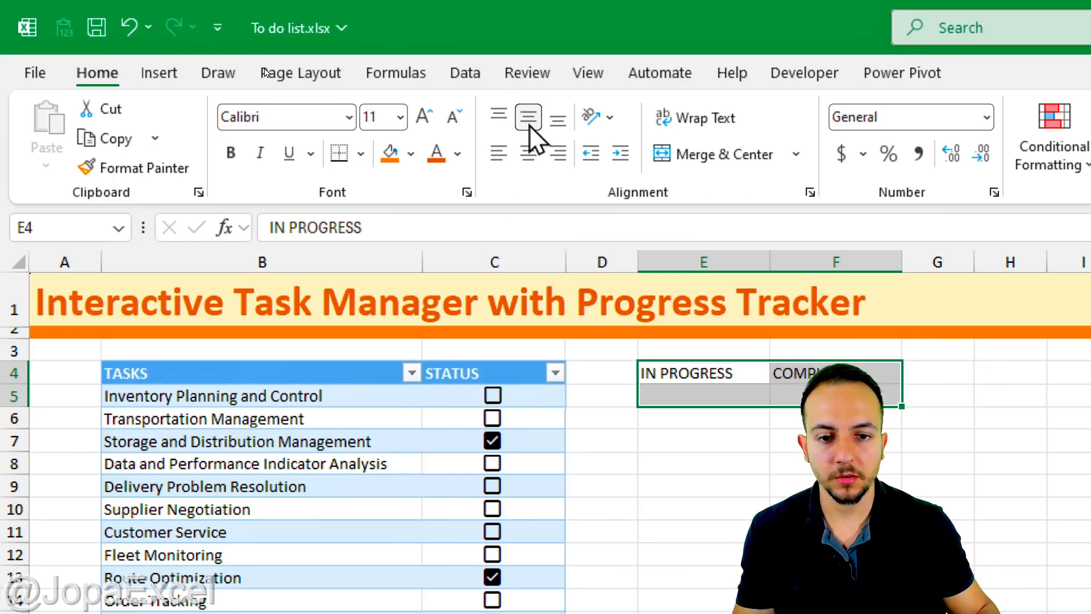
{"action": "left_click", "coordinate": [531, 155]}
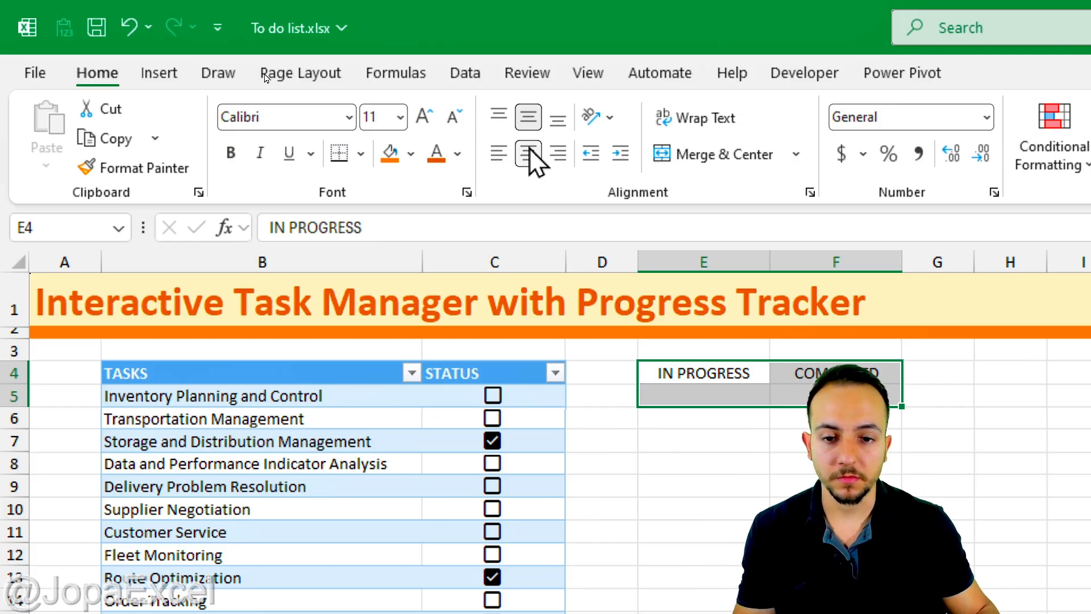
{"action": "left_click", "coordinate": [360, 153]}
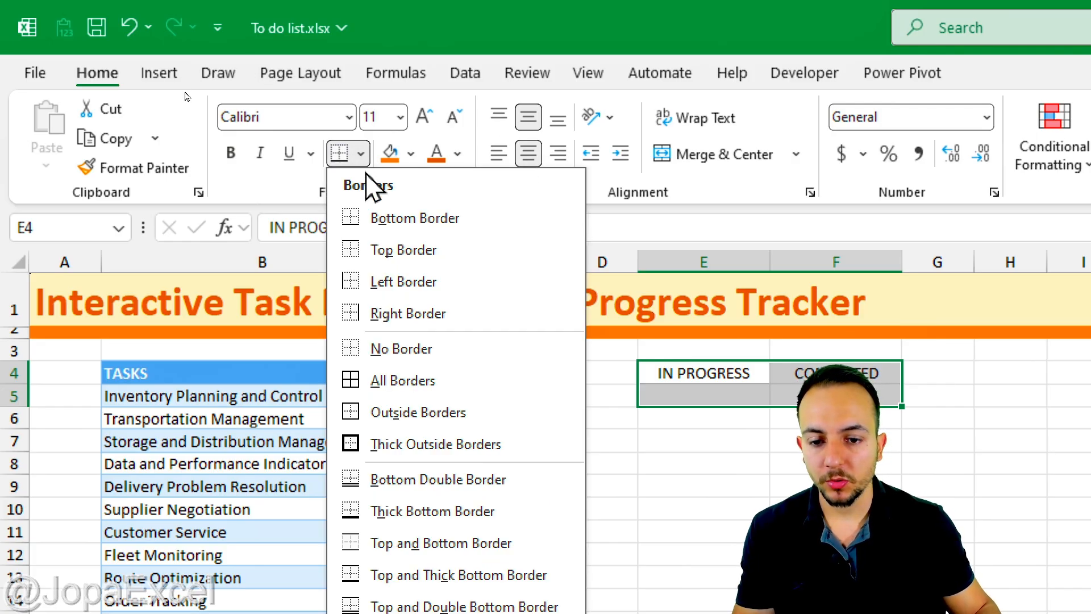
{"action": "left_click", "coordinate": [400, 367]}
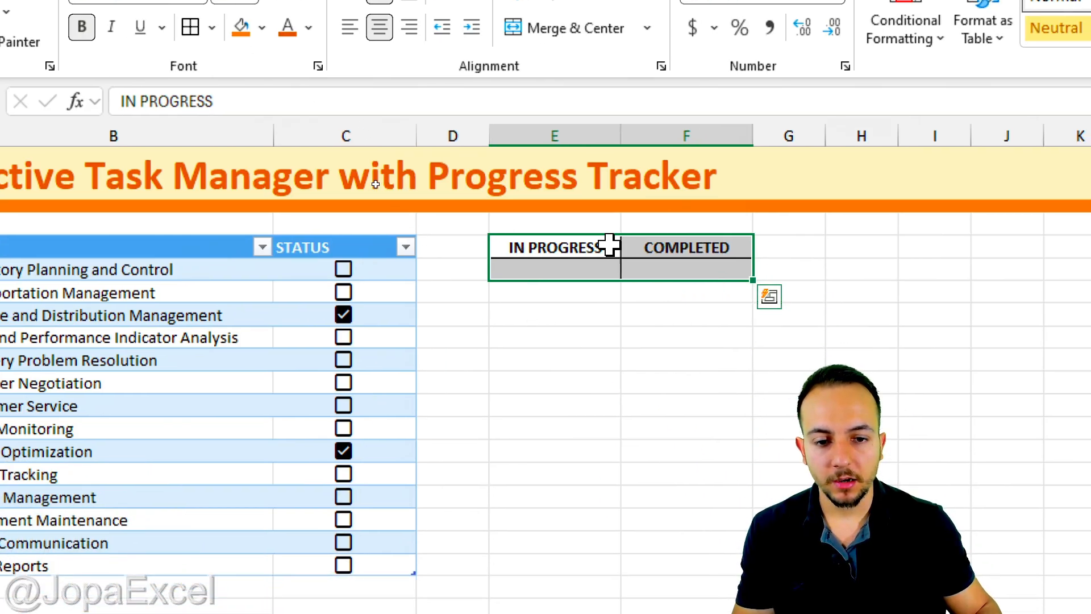
- Give the IN PROGRESS heading in E4 a red fill and white text
{"action": "left_click", "coordinate": [565, 246]}
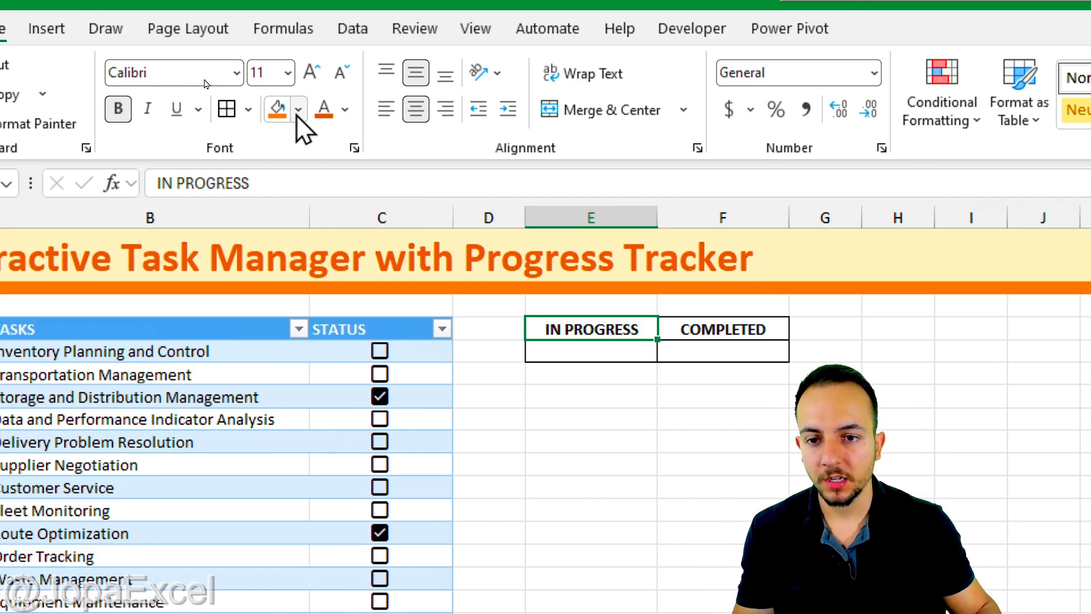
{"action": "left_click", "coordinate": [298, 109]}
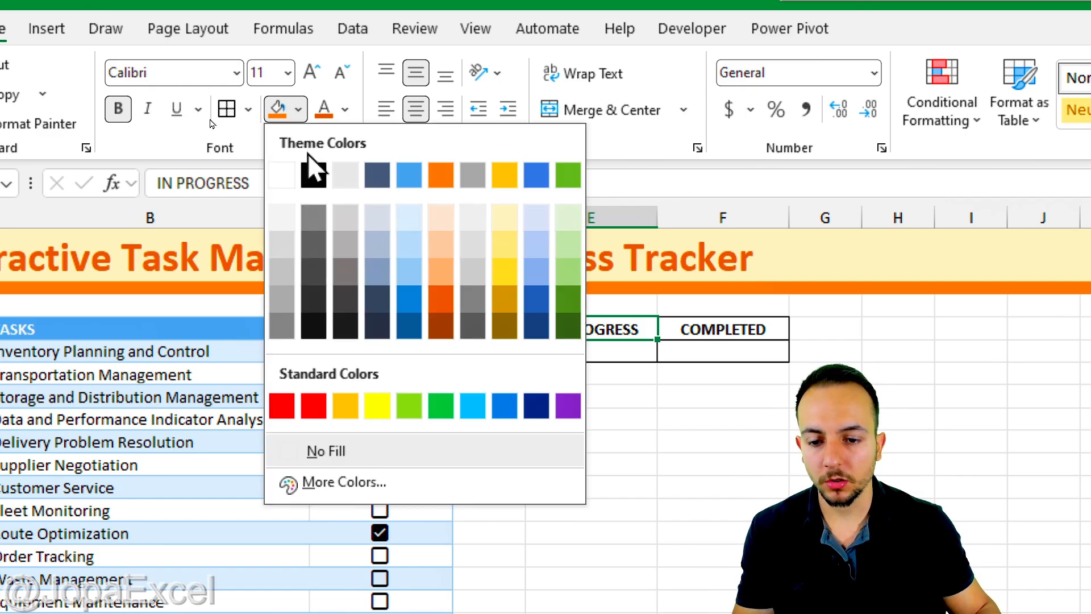
{"action": "left_click", "coordinate": [282, 406]}
{"action": "left_click", "coordinate": [347, 110]}
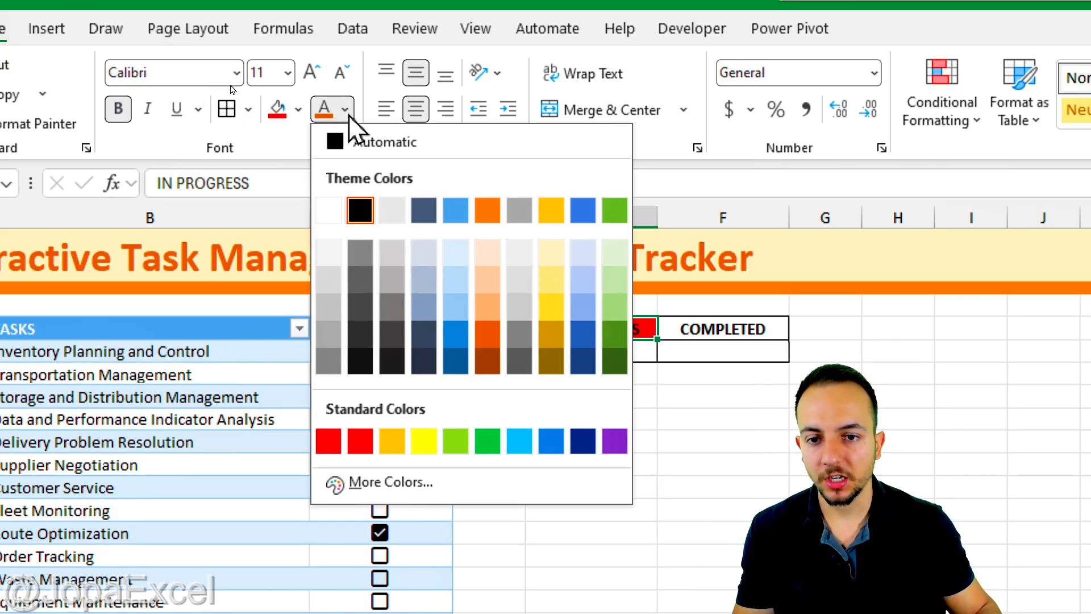
{"action": "left_click", "coordinate": [336, 211]}
- Give the COMPLETED heading in F4 white text and a green fill
{"action": "left_click", "coordinate": [727, 324]}
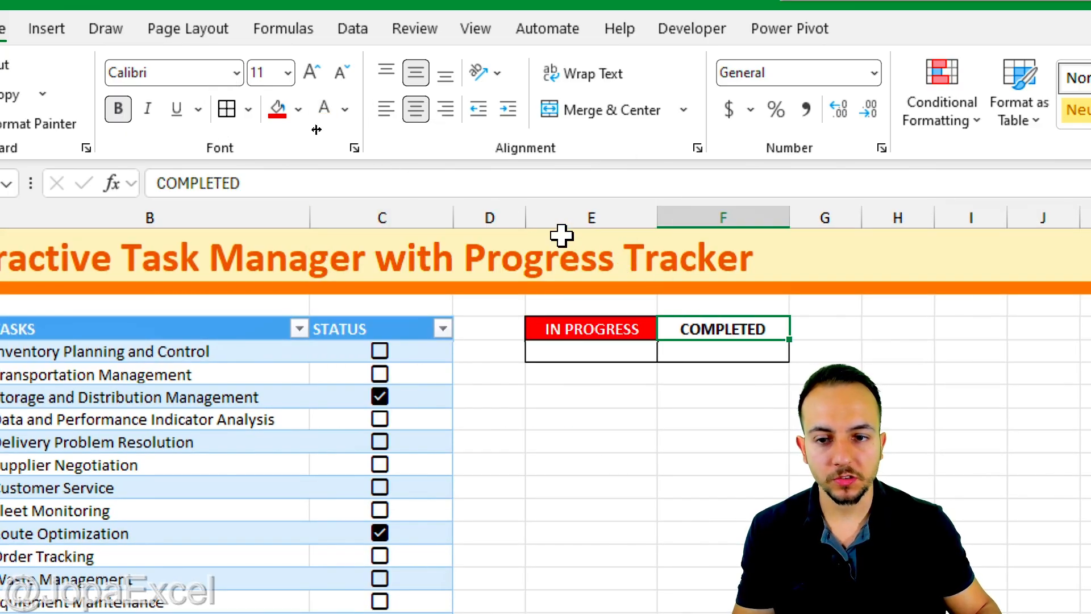
{"action": "left_click", "coordinate": [317, 106]}
{"action": "left_click", "coordinate": [298, 108]}
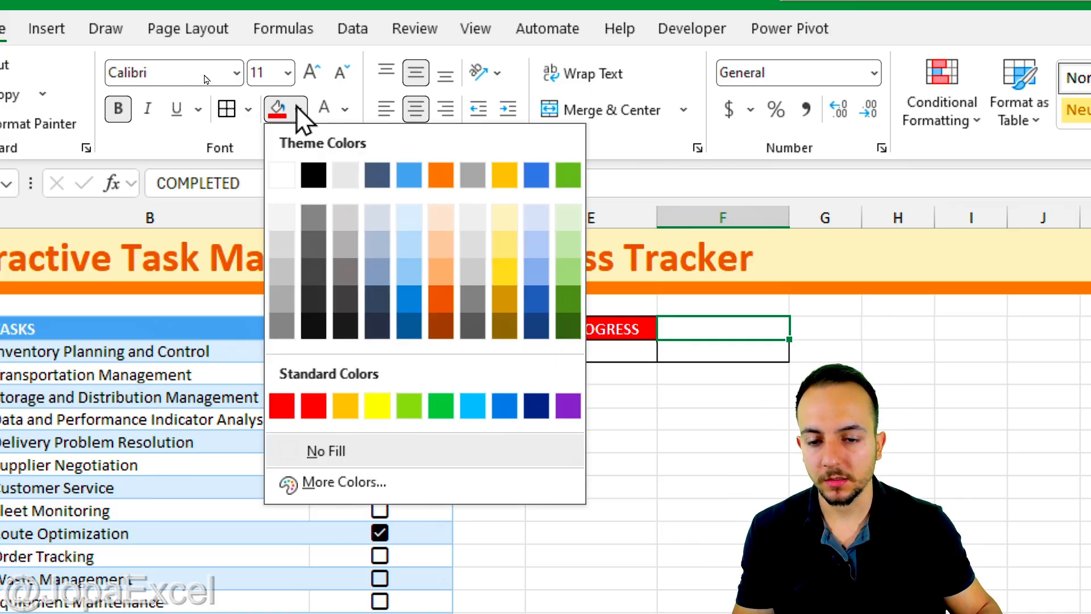
{"action": "left_click", "coordinate": [445, 403]}
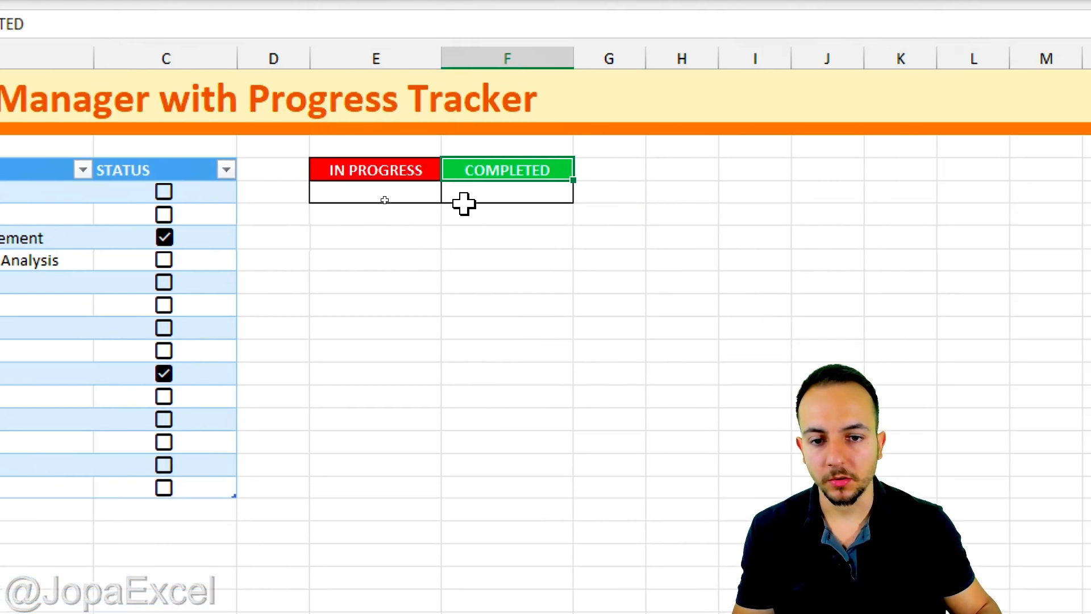
- Count the unticked tasks in E5 under IN PROGRESS with the formula =COUNTIF(Table1[STATUS],FALSE)
{"action": "left_click", "coordinate": [634, 357]}
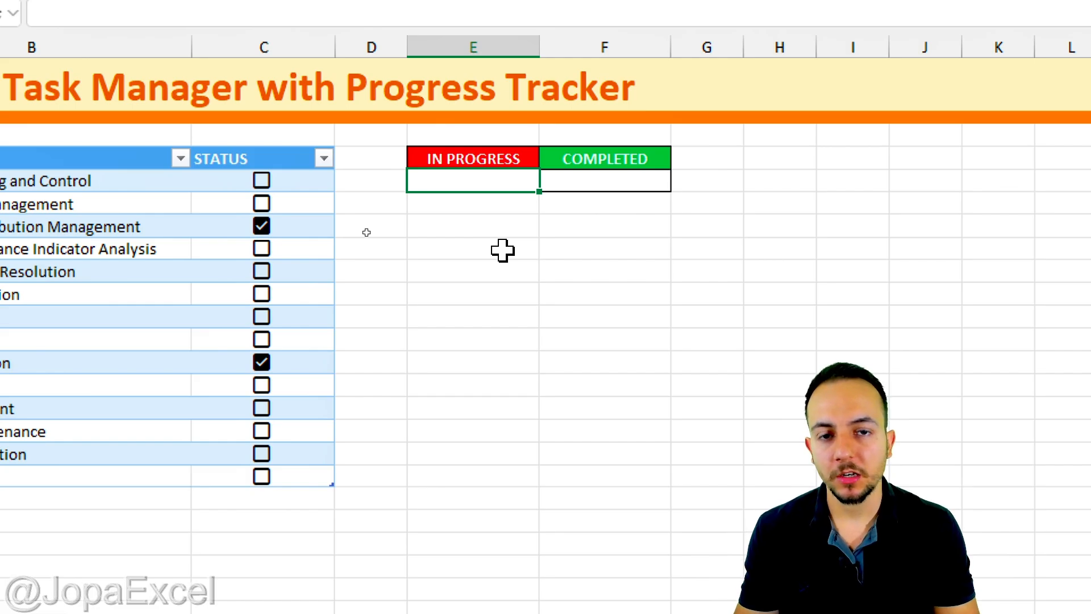
{"action": "type", "text": "CONU"}
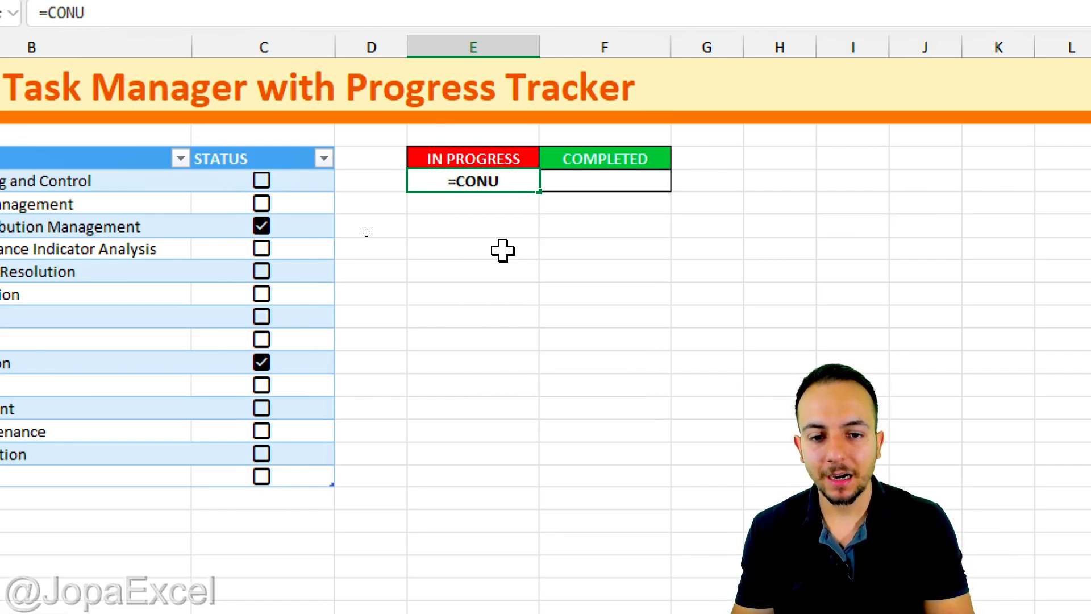
{"action": "key", "text": "BackSpace"}
{"action": "key", "text": "BackSpace"}
{"action": "type", "text": "UNT"}
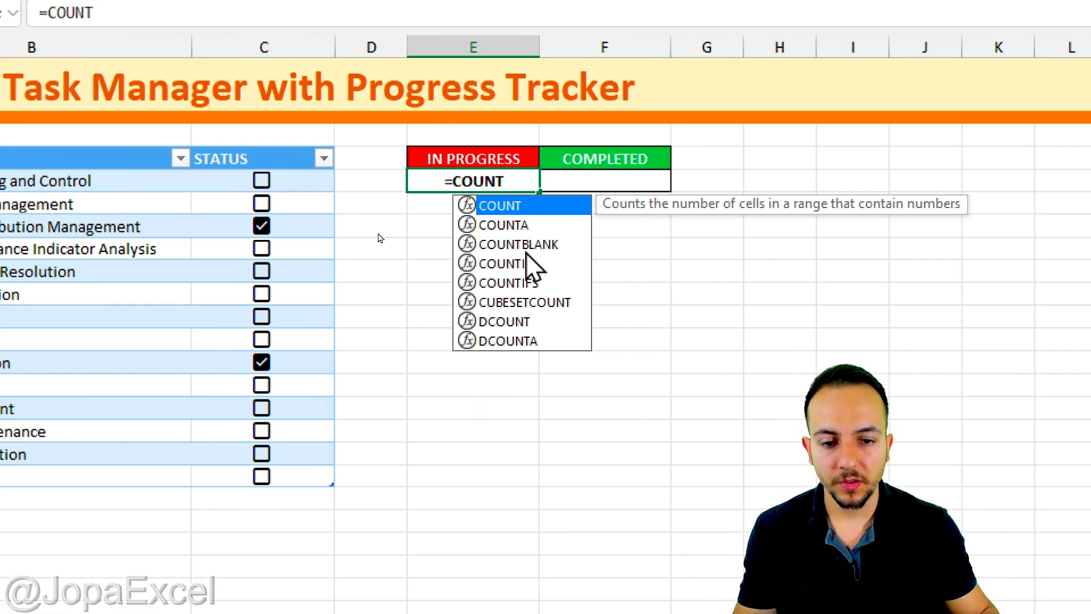
{"action": "key", "text": "Down"}
{"action": "key", "text": "Down"}
{"action": "key", "text": "Down"}
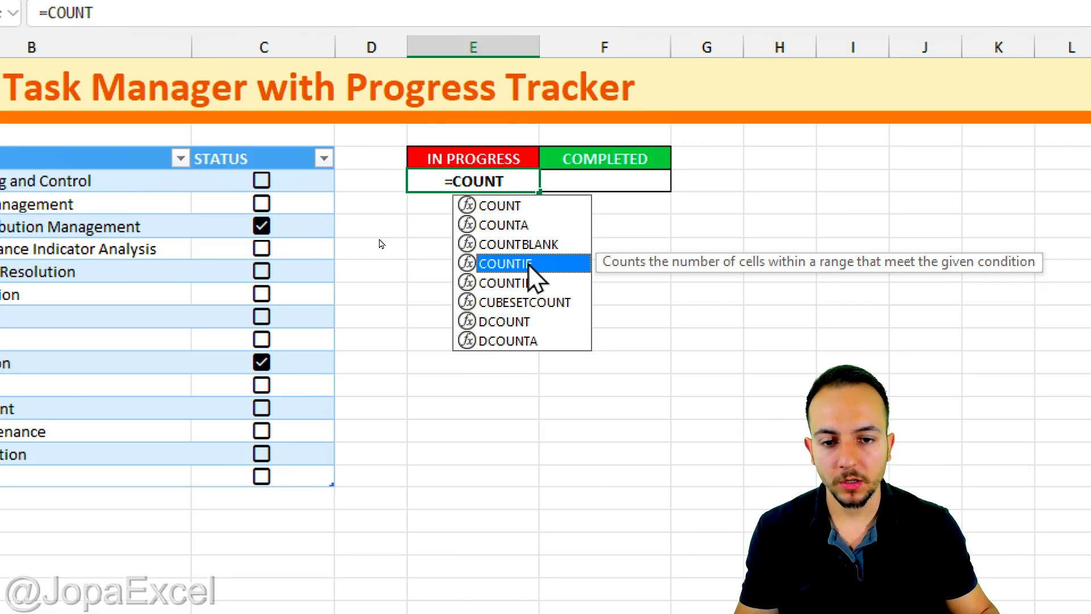
{"action": "double_click", "coordinate": [530, 265]}
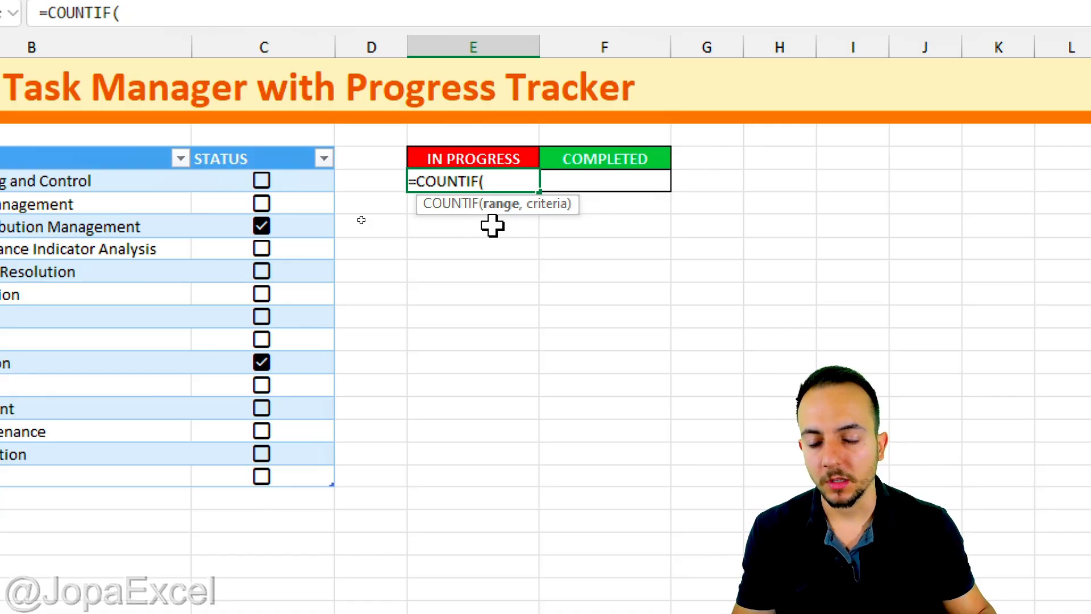
{"action": "left_click_drag", "start_coordinate": [308, 179], "coordinate": [316, 468]}
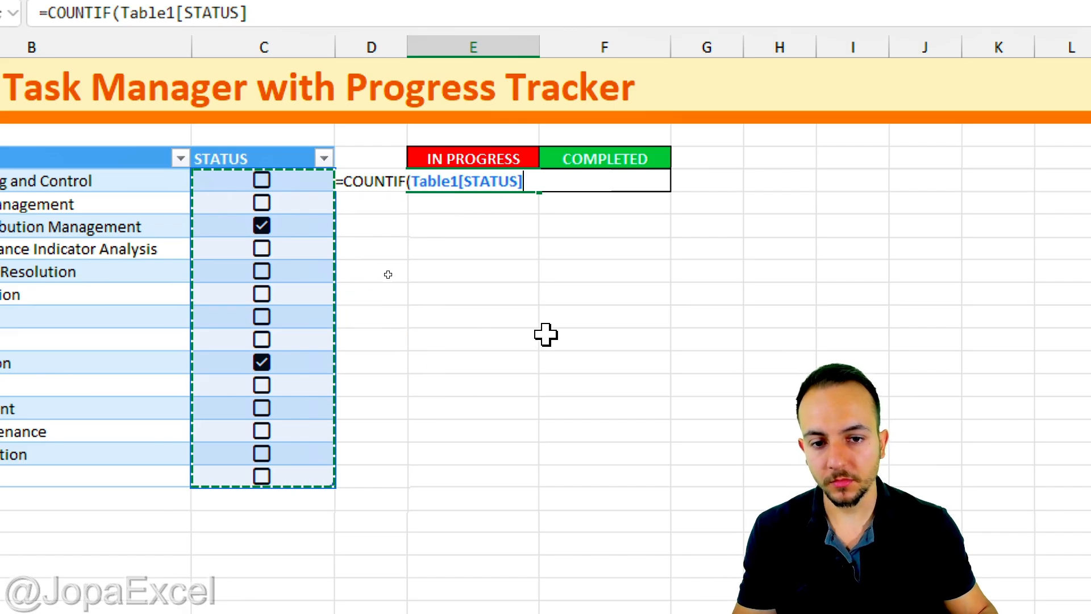
{"action": "type", "text": ","}
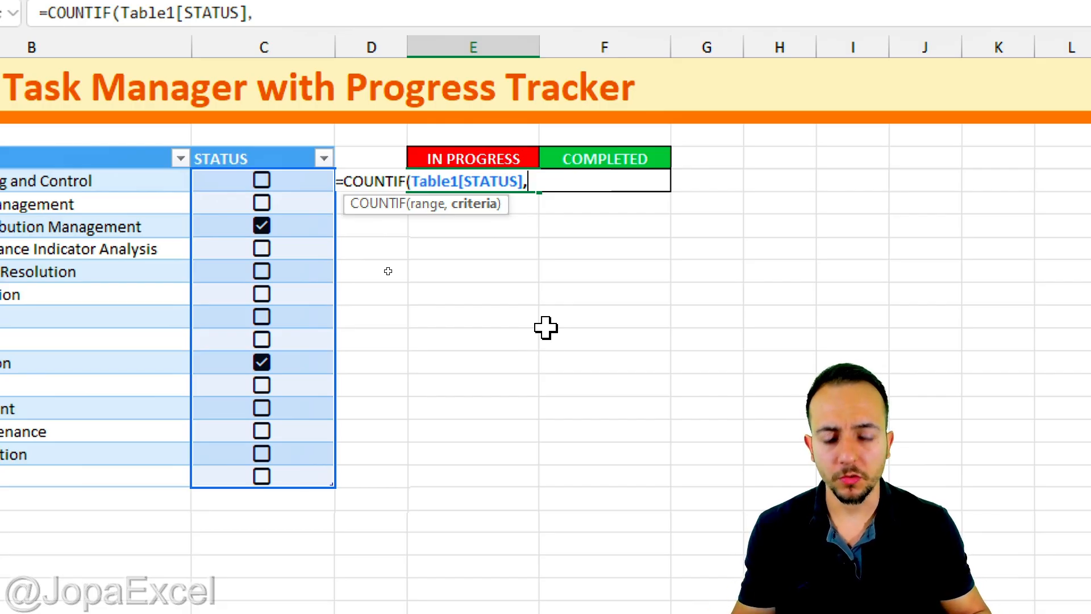
{"action": "type", "text": "FALSE"}
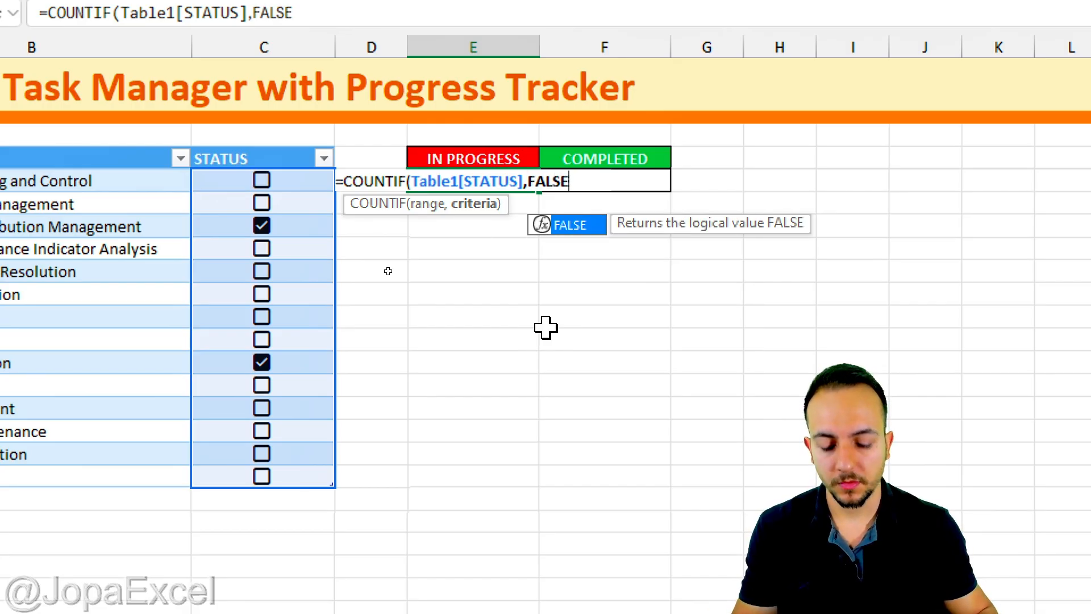
{"action": "key", "text": "Tab"}
{"action": "type", "text": ")"}
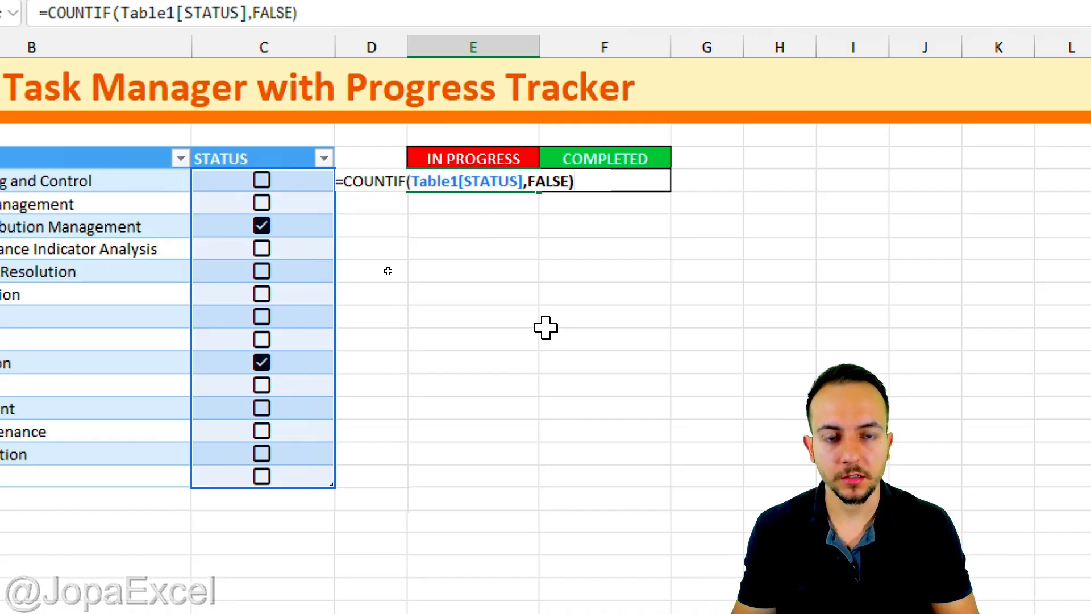
{"action": "key", "text": "Return"}
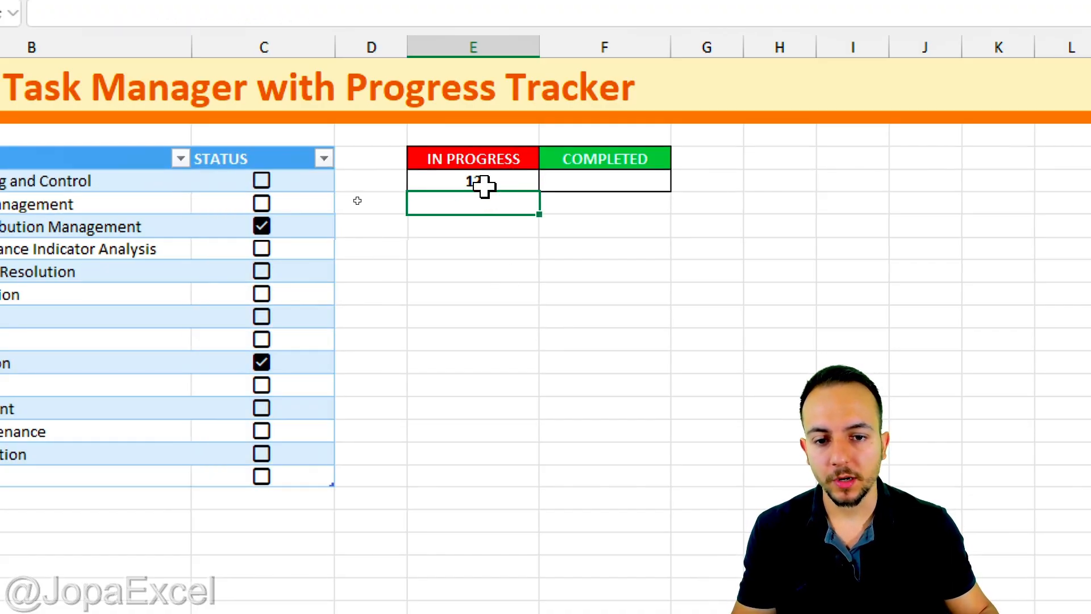
- Test the in-progress count by ticking the checkboxes in C8 to C11, and untick all of them again except C8
{"action": "left_click", "coordinate": [485, 182]}
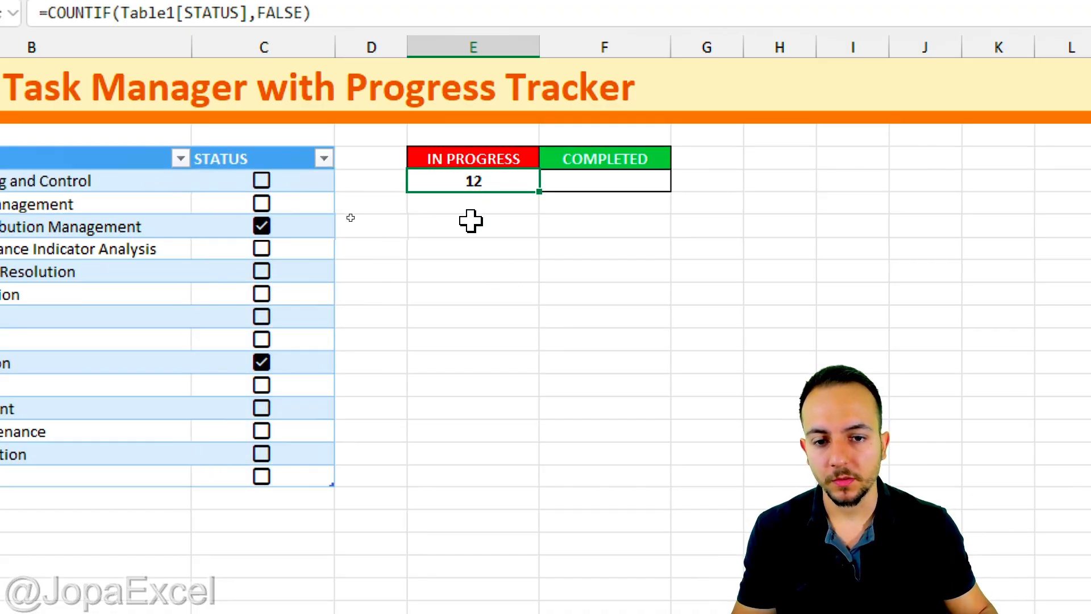
{"action": "left_click", "coordinate": [263, 250]}
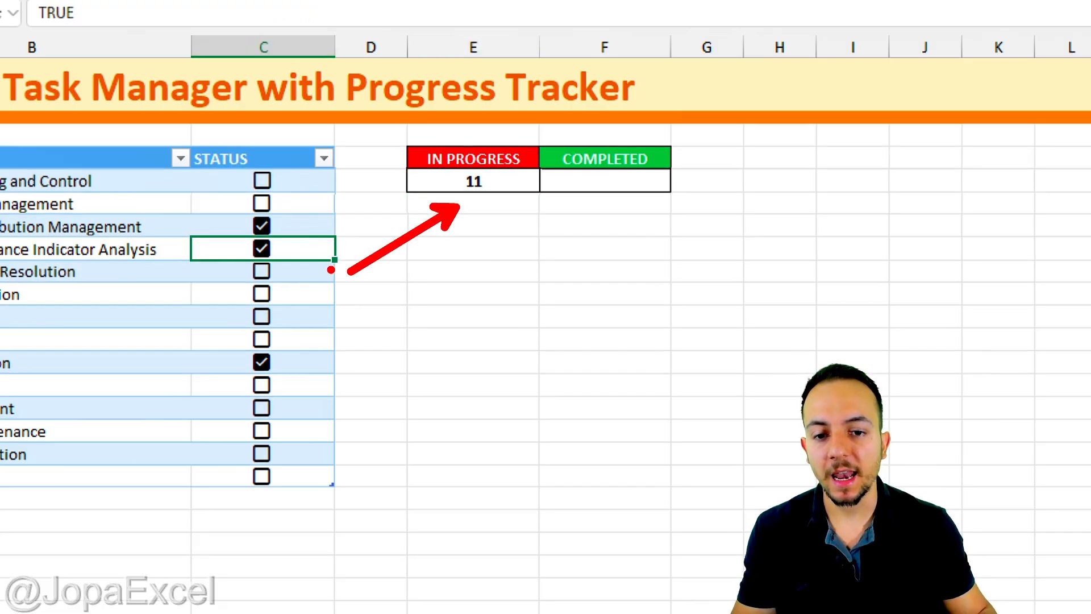
{"action": "left_click", "coordinate": [262, 271]}
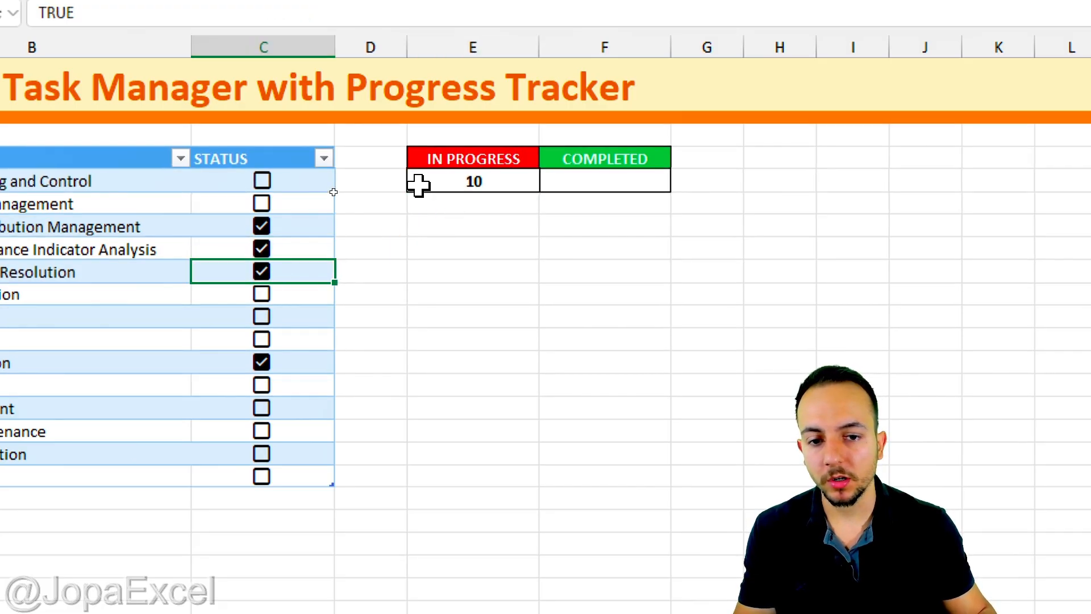
{"action": "left_click", "coordinate": [262, 295]}
{"action": "left_click", "coordinate": [261, 316]}
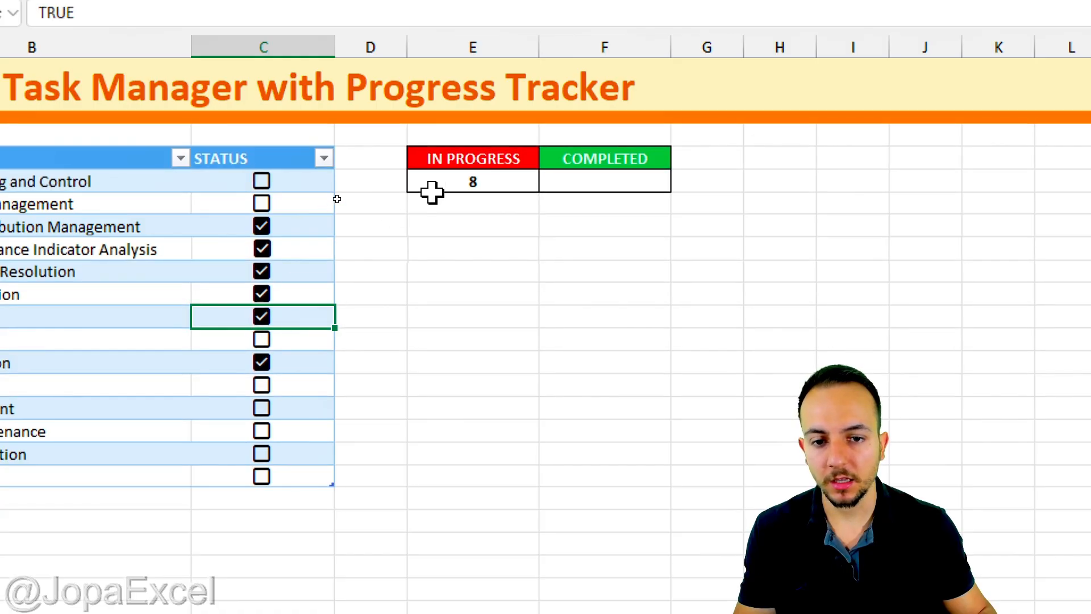
{"action": "left_click", "coordinate": [261, 317]}
{"action": "left_click", "coordinate": [262, 294]}
{"action": "left_click", "coordinate": [262, 271]}
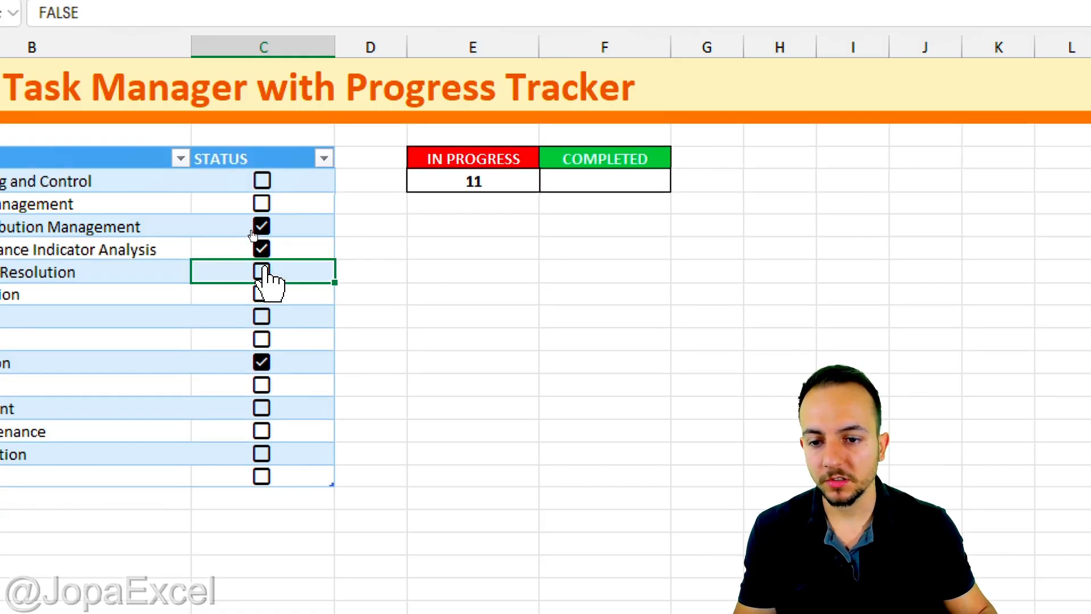
- Count the ticked tasks in F5 under COMPLETED with the formula =COUNTIF(Table1[STATUS],TRUE)
{"action": "left_click", "coordinate": [591, 181]}
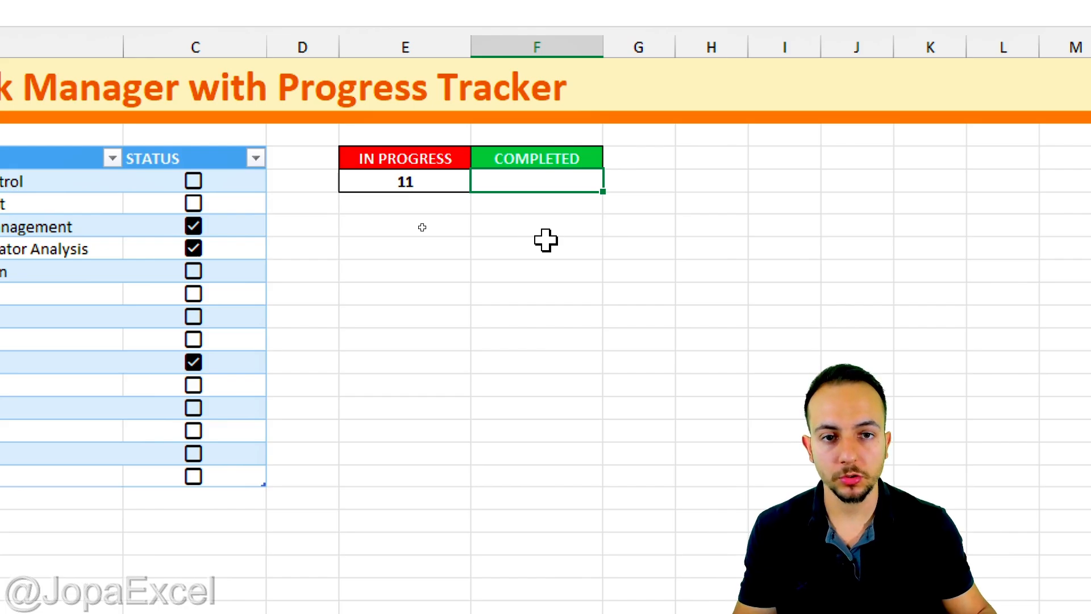
{"action": "type", "text": "=COUNTIF("}
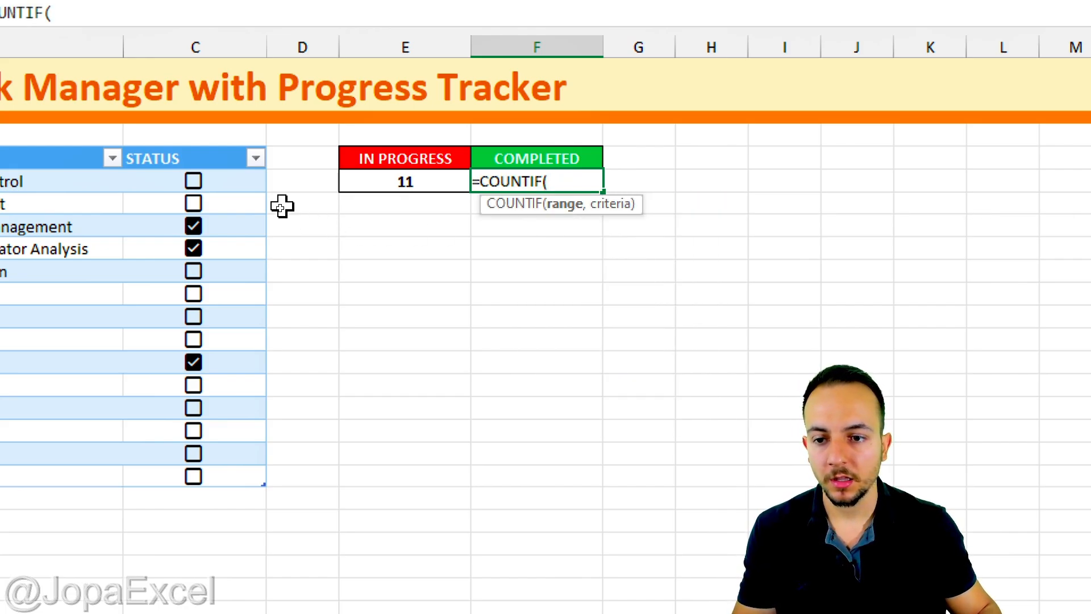
{"action": "left_click_drag", "start_coordinate": [233, 181], "coordinate": [246, 475]}
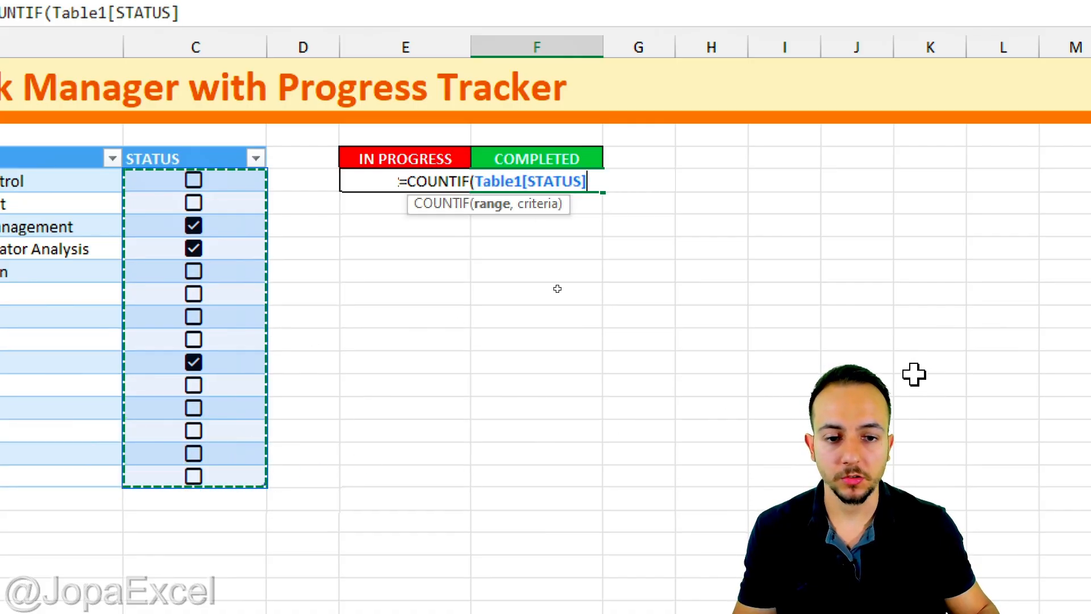
{"action": "type", "text": ","}
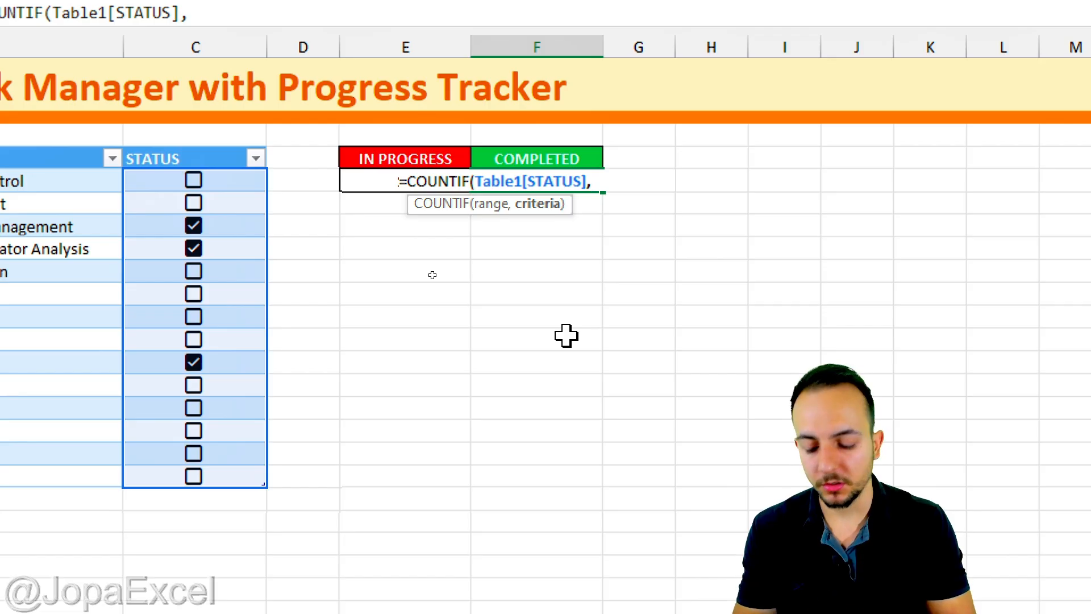
{"action": "type", "text": "TRUE)"}
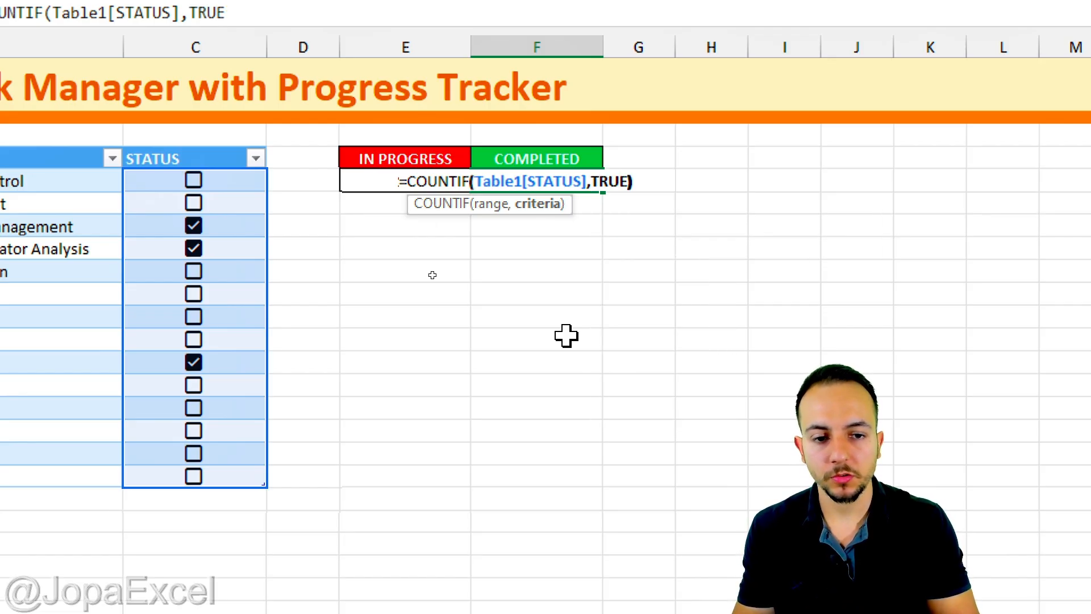
{"action": "key", "text": "Return"}
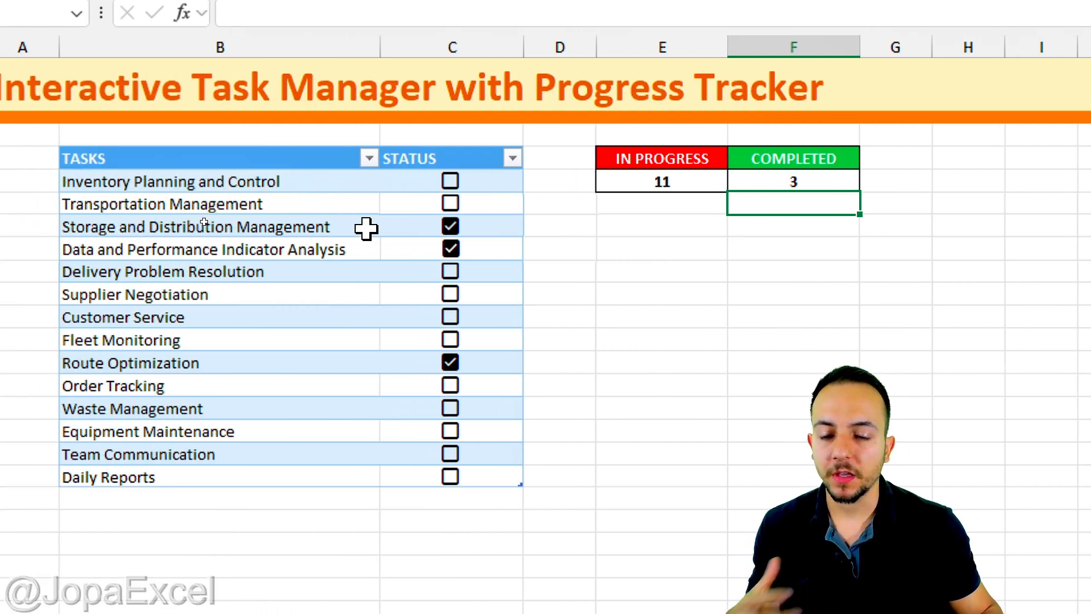
{"action": "left_click_drag", "start_coordinate": [348, 226], "coordinate": [442, 226]}
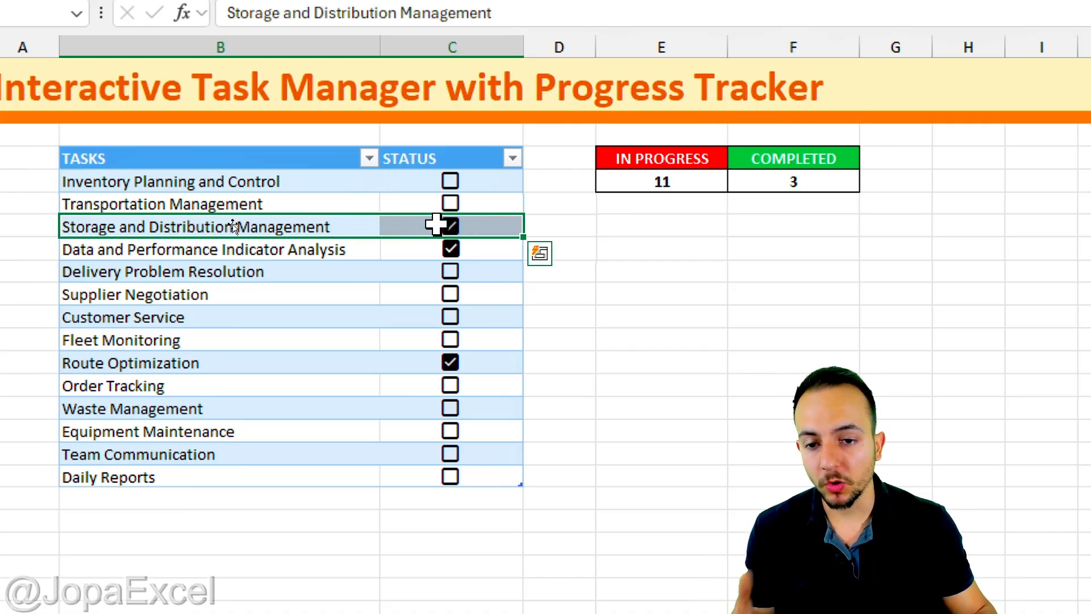
{"action": "left_click", "coordinate": [493, 225]}
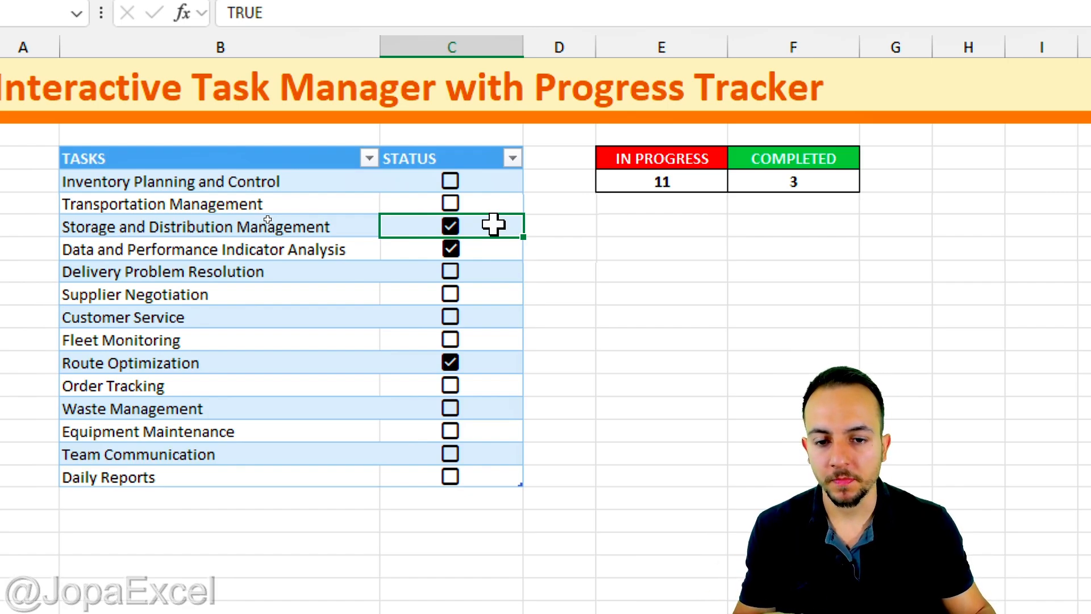
{"action": "left_click", "coordinate": [505, 251]}
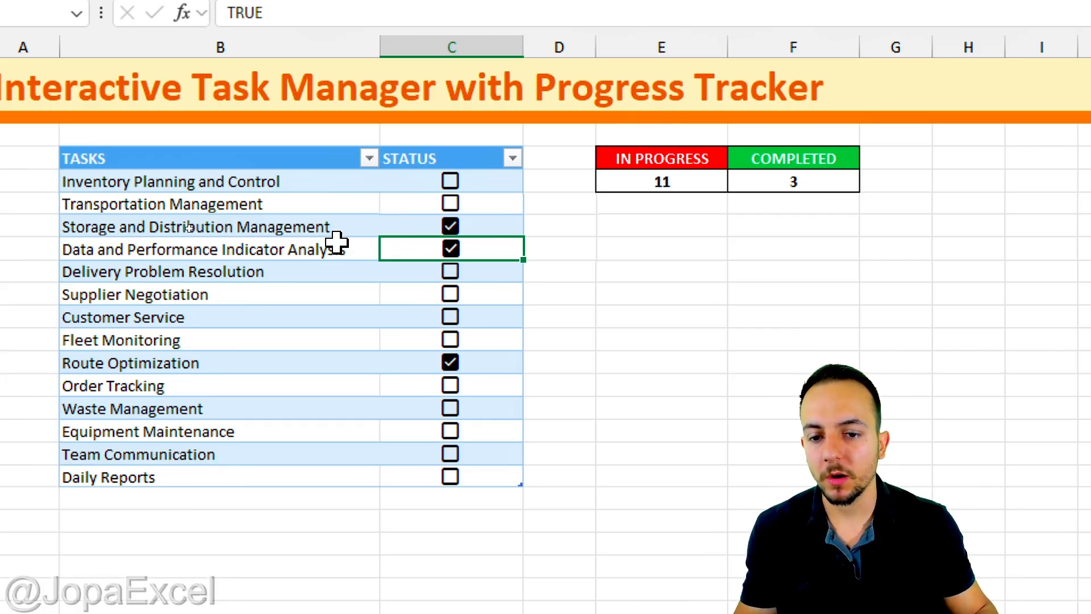
{"action": "left_click_drag", "start_coordinate": [336, 243], "coordinate": [446, 255]}
{"action": "key", "text": "ctrl+2"}
{"action": "left_click_drag", "start_coordinate": [533, 254], "coordinate": [648, 317]}
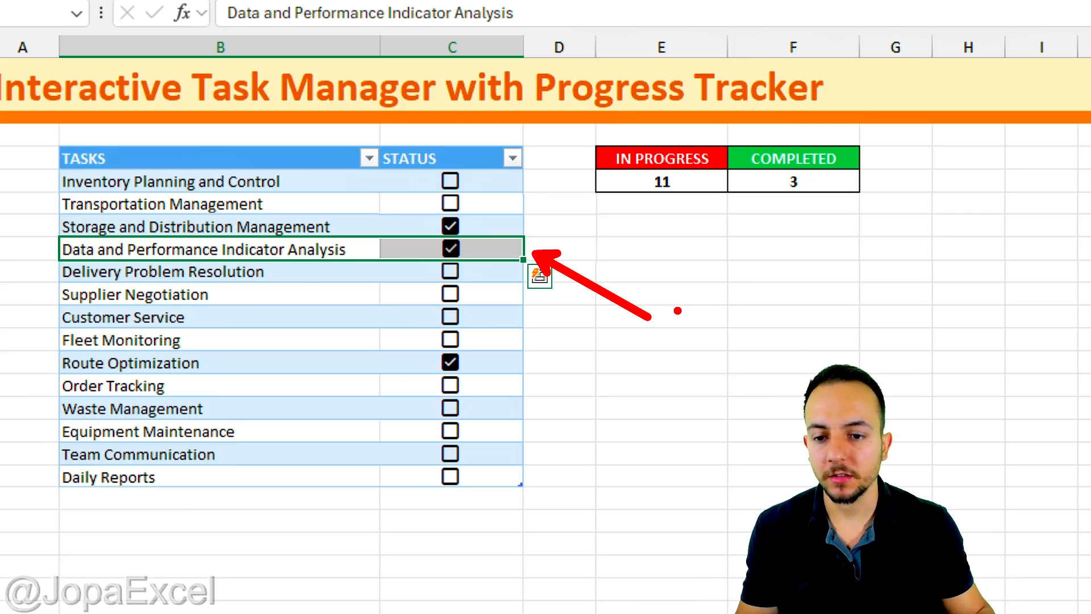
{"action": "key", "text": "Escape"}
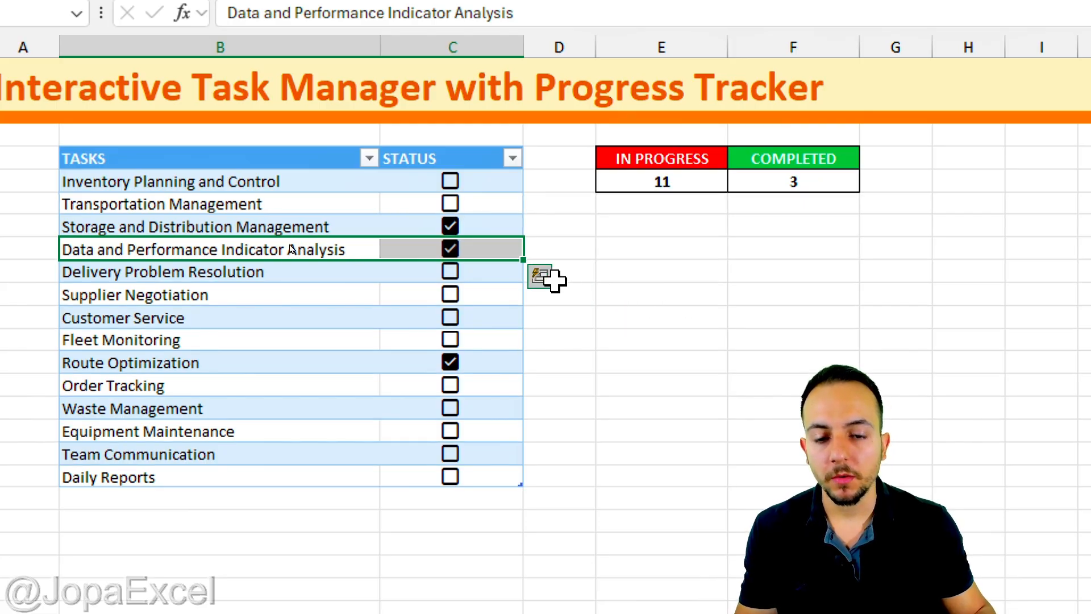
- Create a formula-based conditional formatting rule for the task rows B5:C18 with the formula =$C5=TRUE
{"action": "left_click_drag", "start_coordinate": [283, 179], "coordinate": [519, 487]}
{"action": "key", "text": "ctrl+2"}
{"action": "left_click_drag", "start_coordinate": [500, 136], "coordinate": [50, 121]}
{"action": "mouse_move", "coordinate": [48, 172]}
{"action": "left_mouse_down"}
{"action": "mouse_move", "coordinate": [498, 194]}
{"action": "mouse_move", "coordinate": [504, 129]}
{"action": "left_mouse_up"}
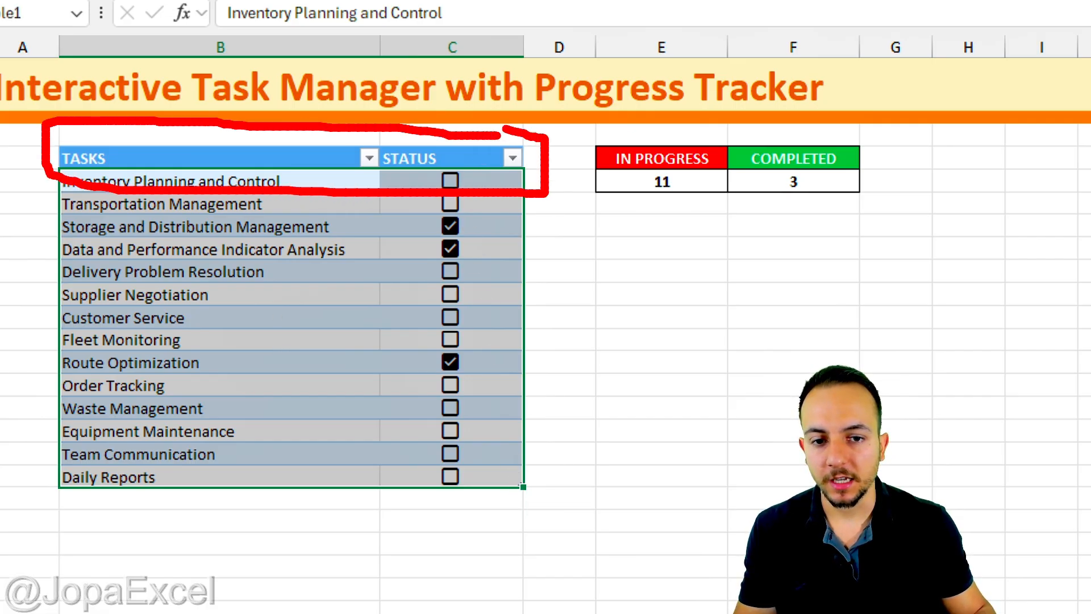
{"action": "key", "text": "Escape"}
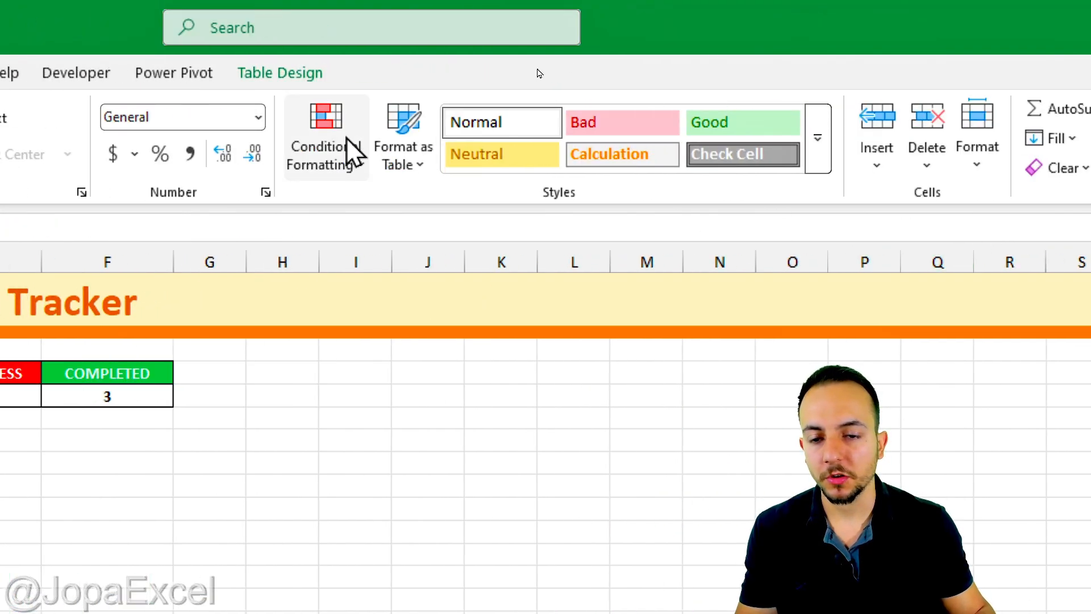
{"action": "left_click", "coordinate": [348, 142]}
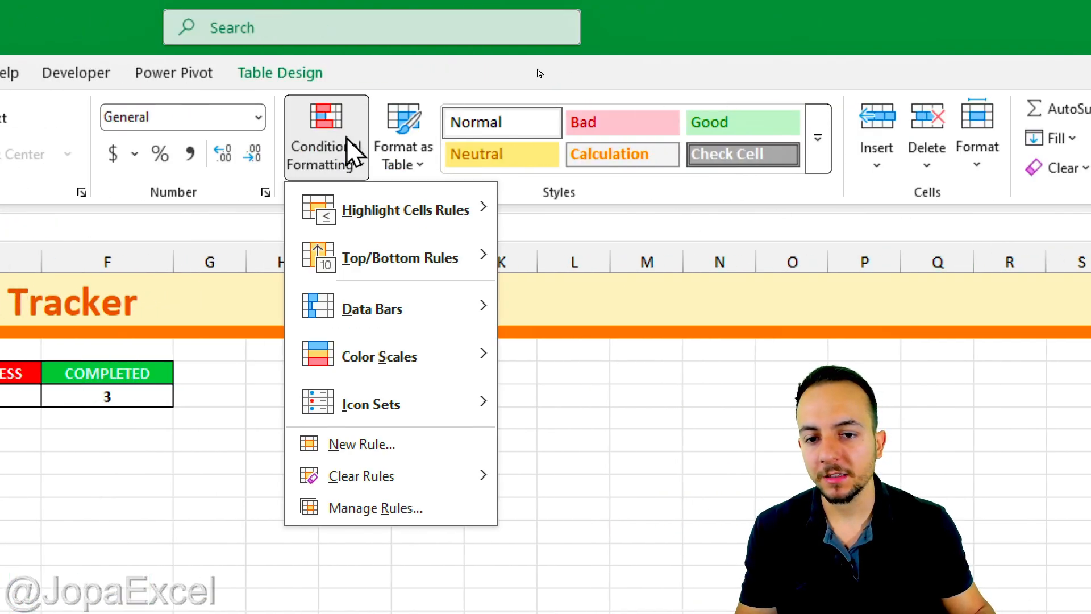
{"action": "left_click", "coordinate": [364, 443]}
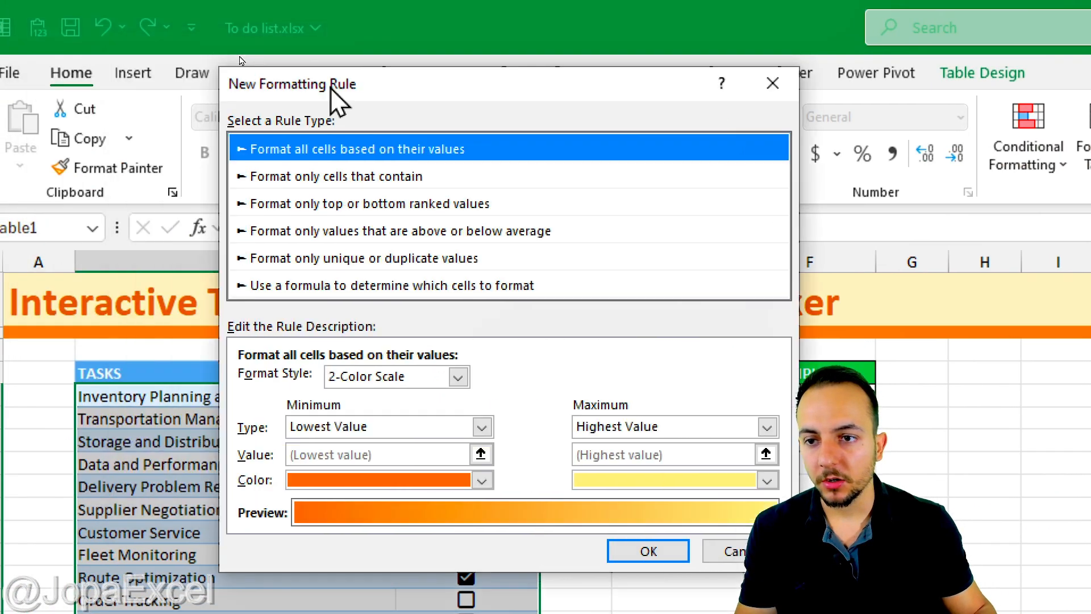
{"action": "left_click_drag", "start_coordinate": [339, 103], "coordinate": [687, 141]}
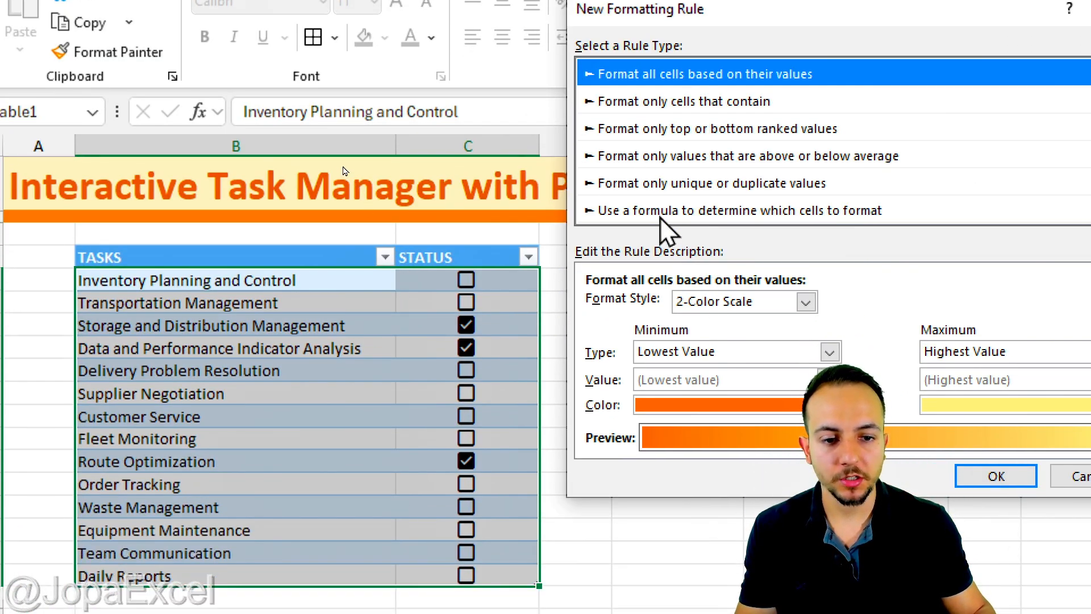
{"action": "left_click", "coordinate": [661, 215]}
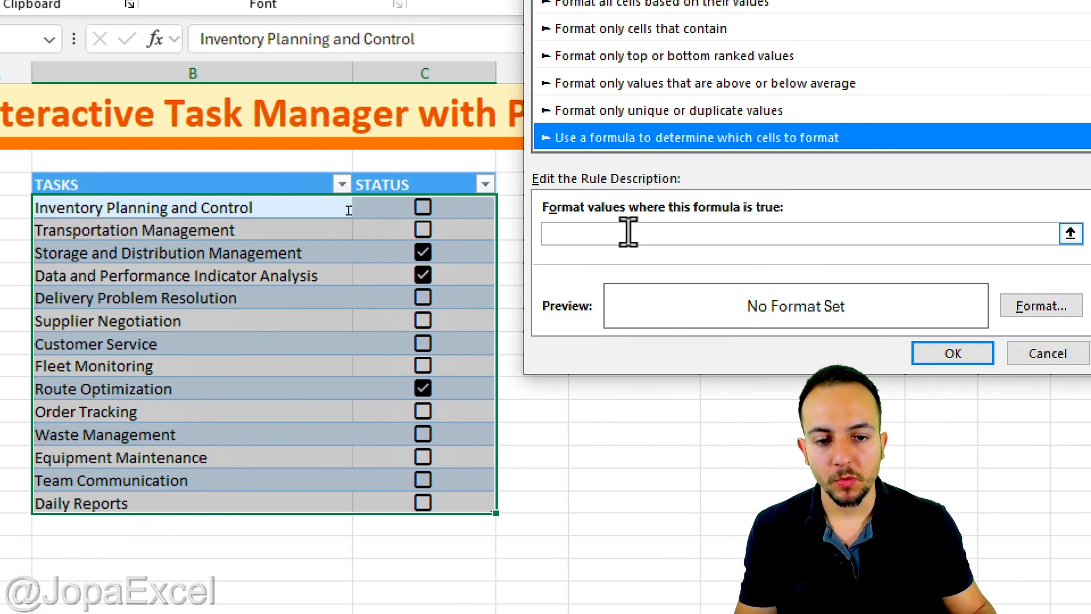
{"action": "left_click", "coordinate": [628, 233]}
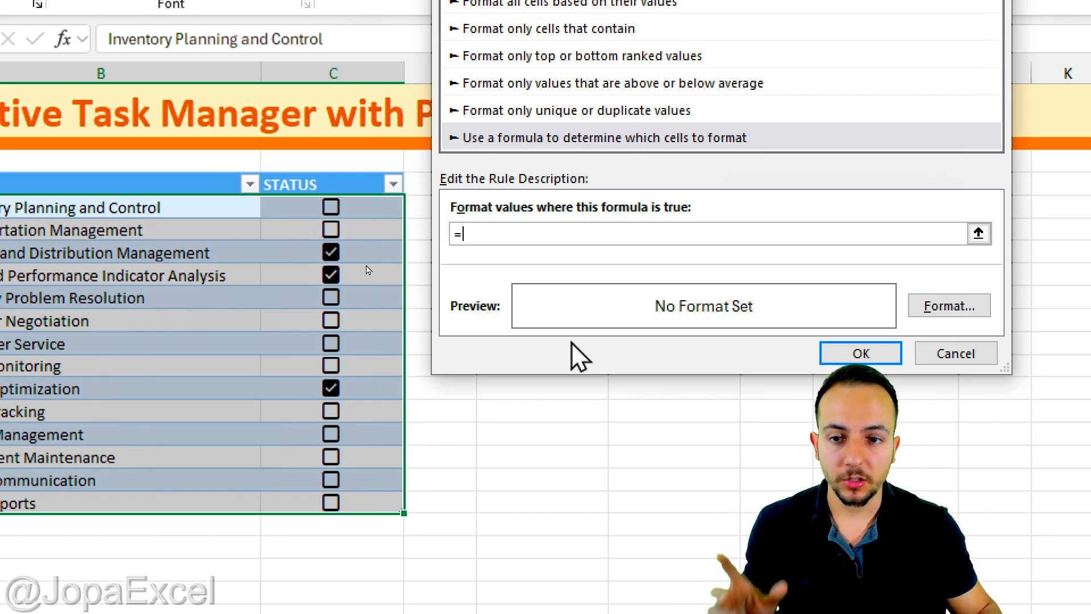
{"action": "type", "text": "C5"}
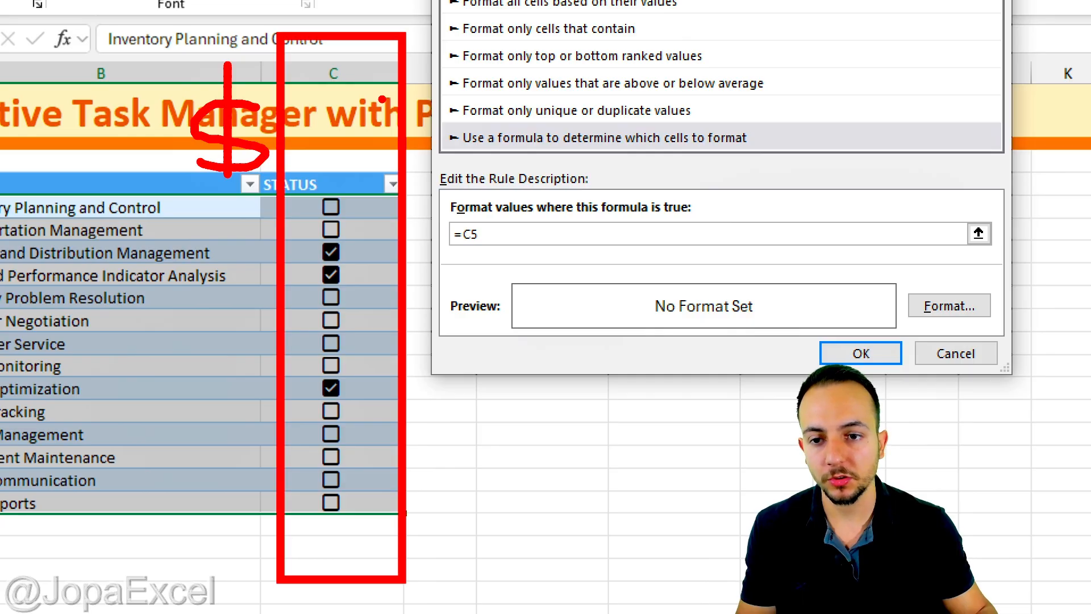
{"action": "left_click", "coordinate": [463, 228]}
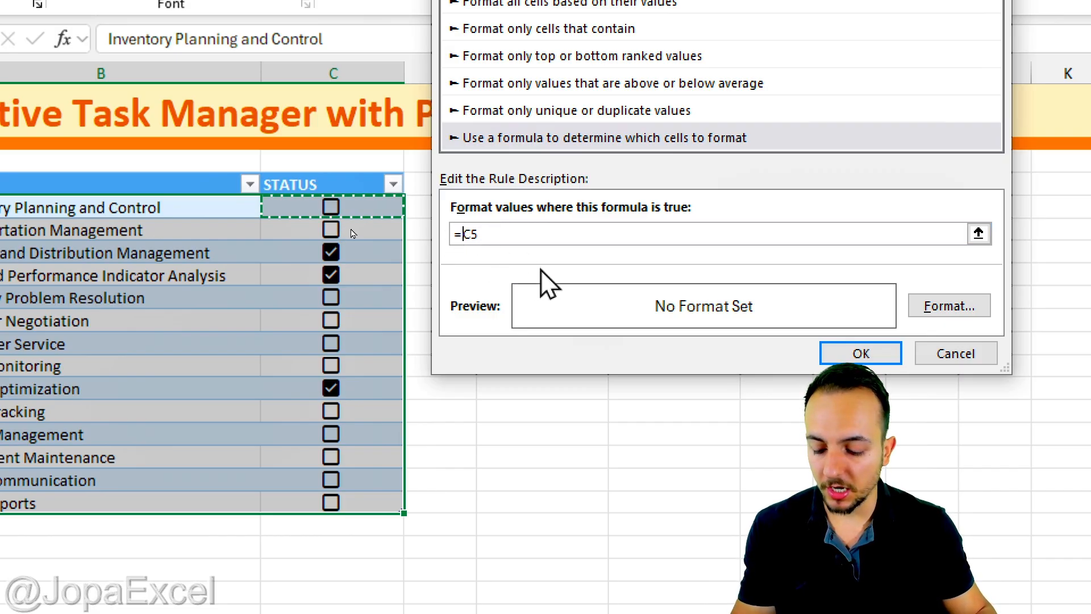
{"action": "type", "text": "$C5=TRUE"}
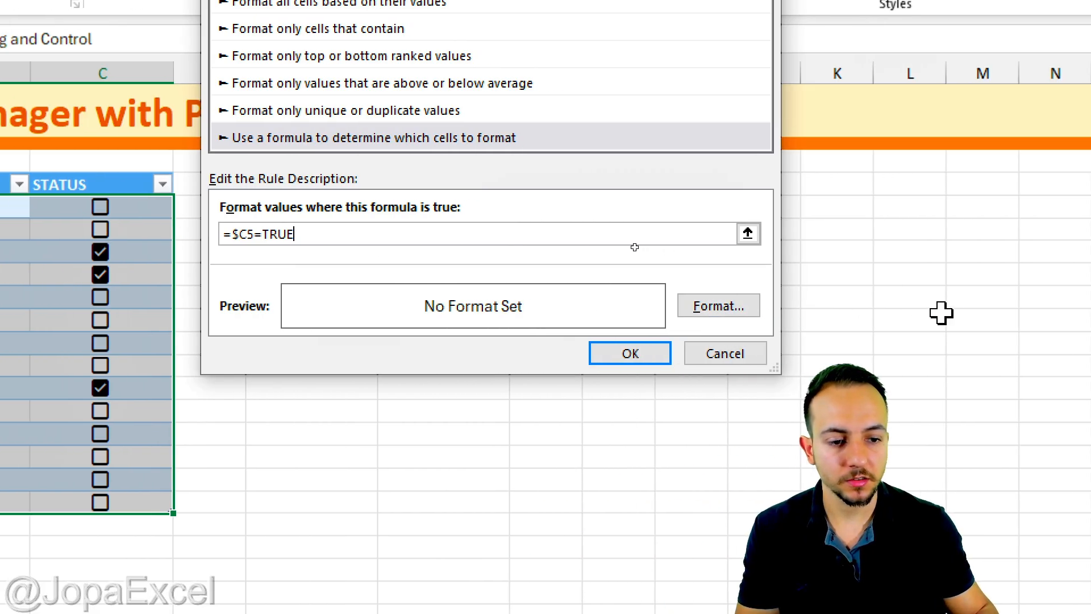
- Give the rule a light gray fill, strikethrough and a gray font colour, and apply it to the table
{"action": "left_click", "coordinate": [949, 306]}
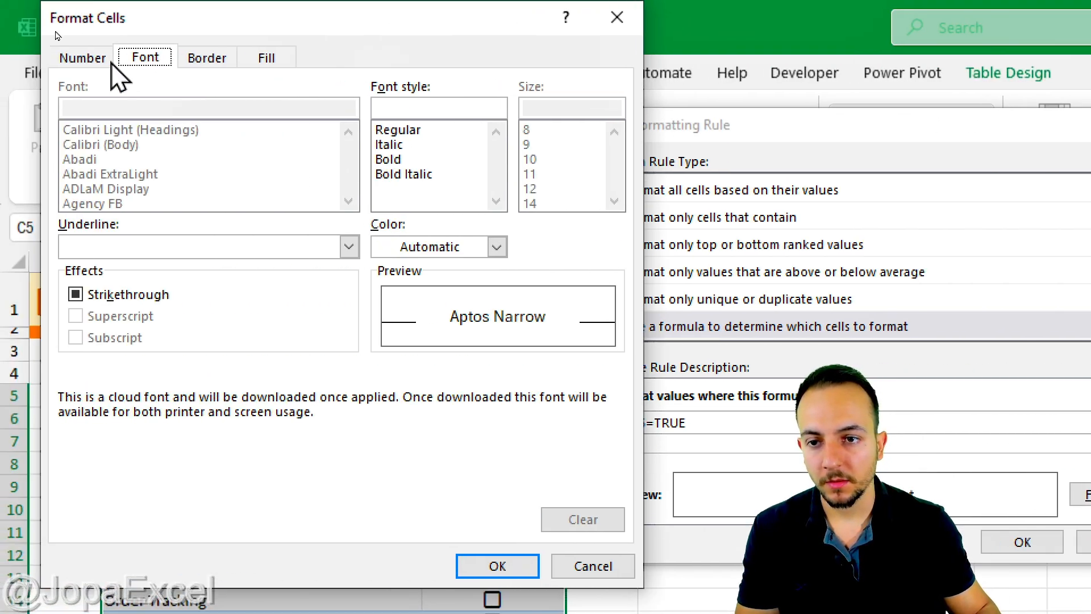
{"action": "left_click", "coordinate": [267, 58]}
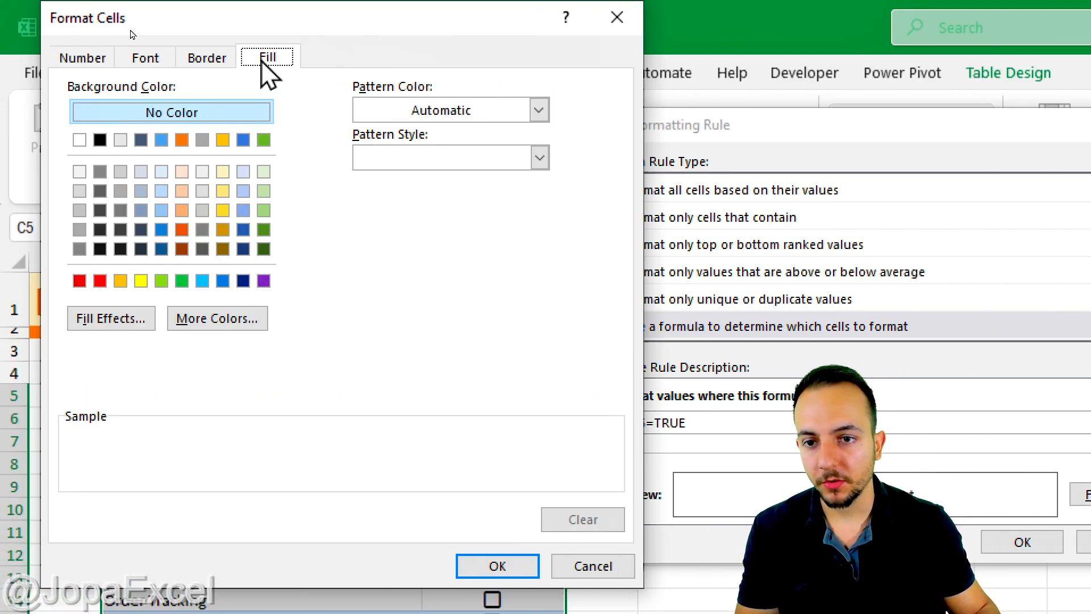
{"action": "left_click", "coordinate": [80, 192]}
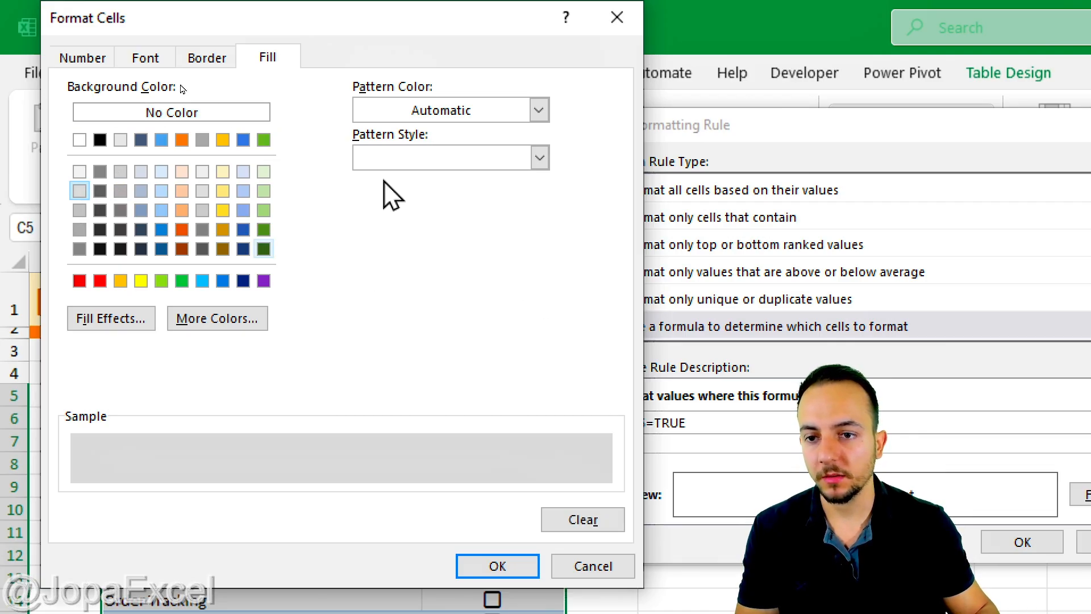
{"action": "left_click", "coordinate": [146, 59]}
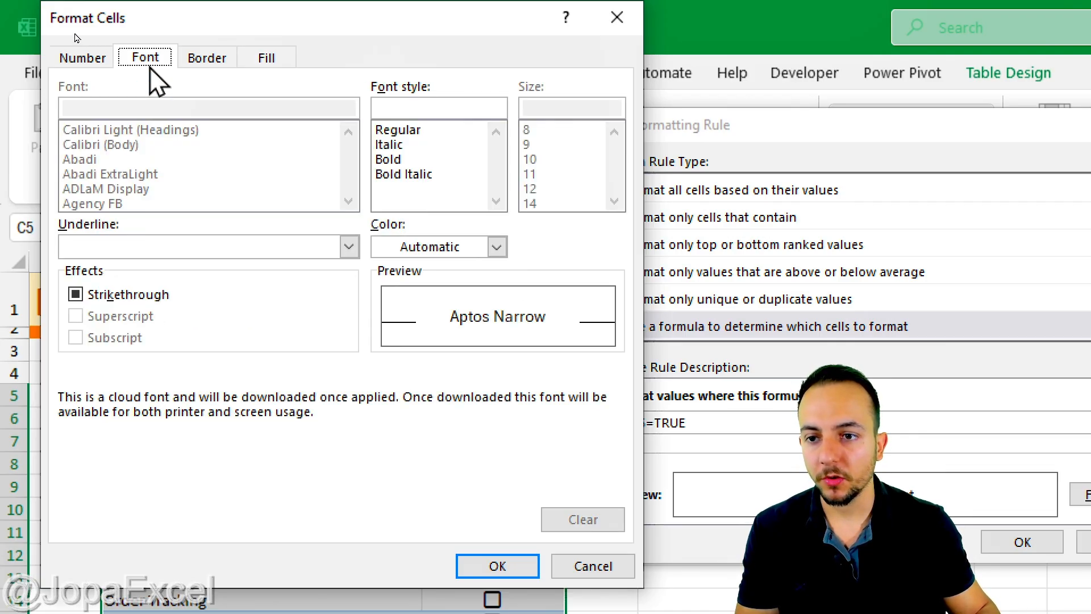
{"action": "left_click", "coordinate": [126, 295]}
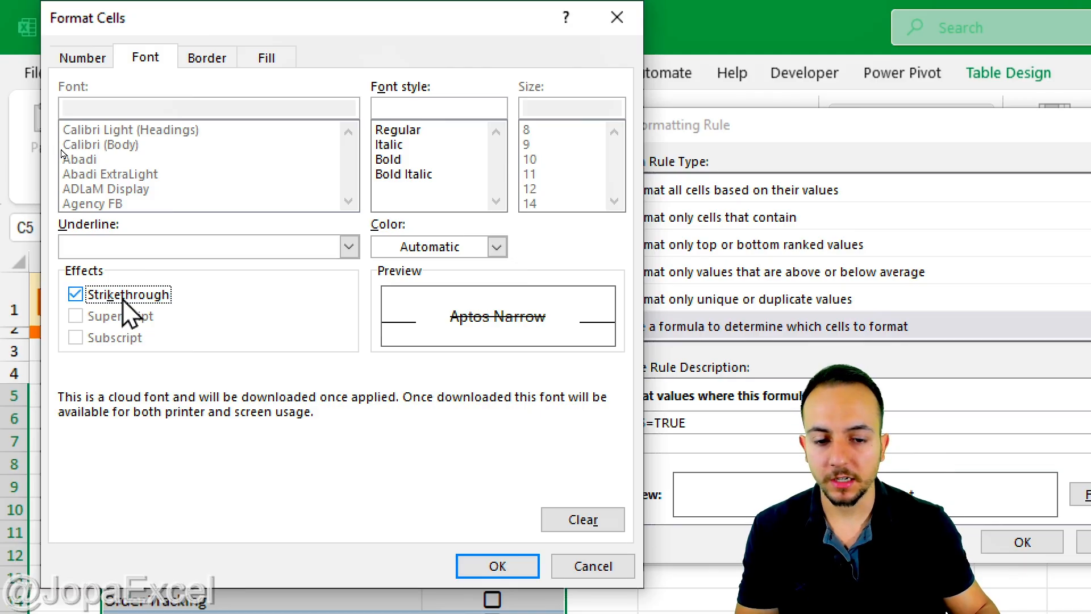
{"action": "left_click", "coordinate": [453, 246]}
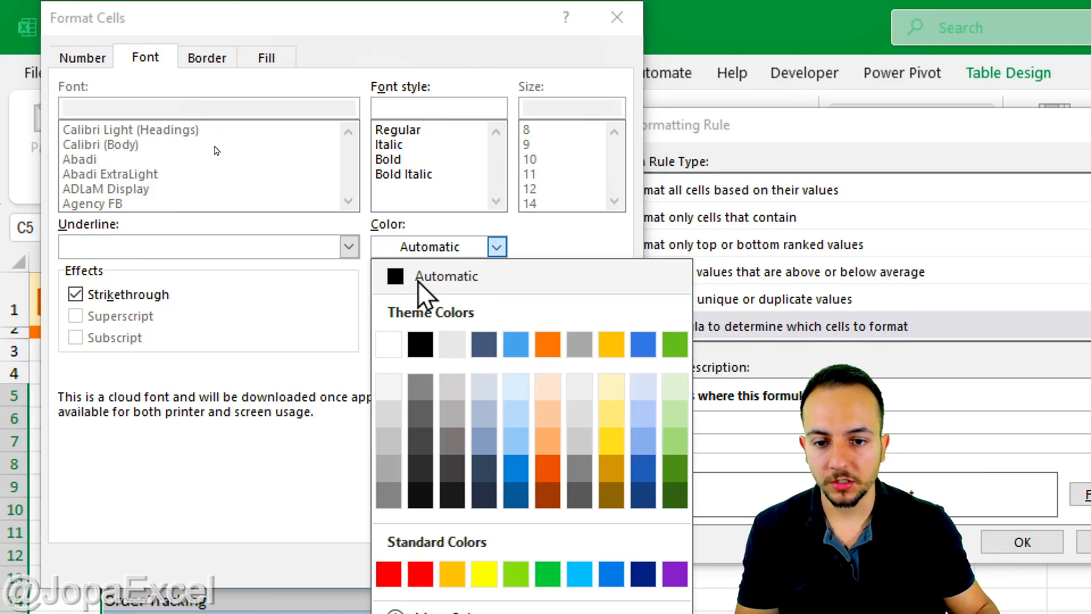
{"action": "left_click", "coordinate": [420, 387]}
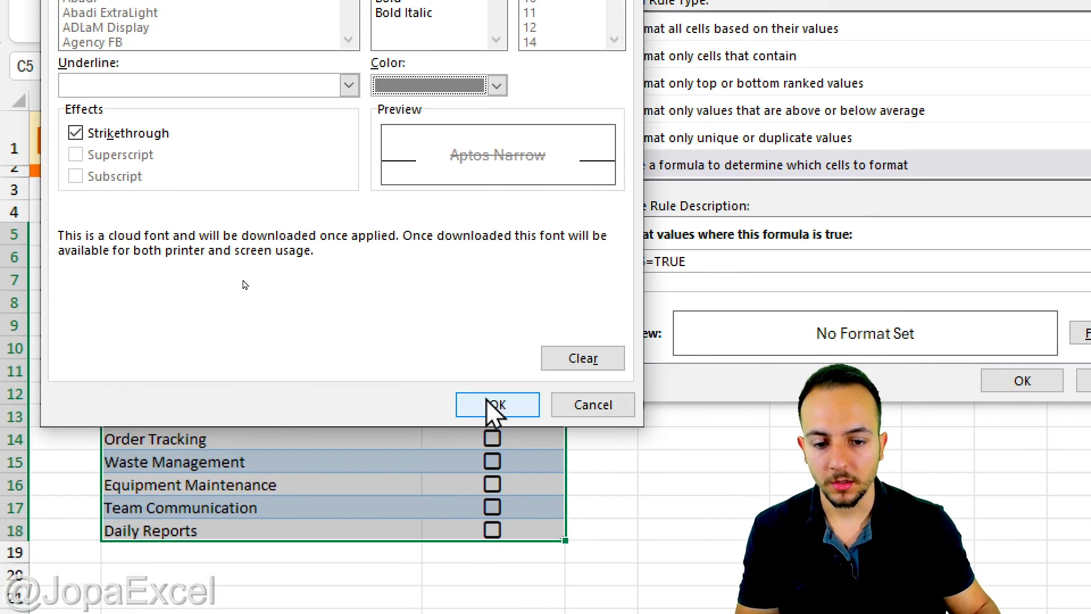
{"action": "left_click", "coordinate": [497, 457]}
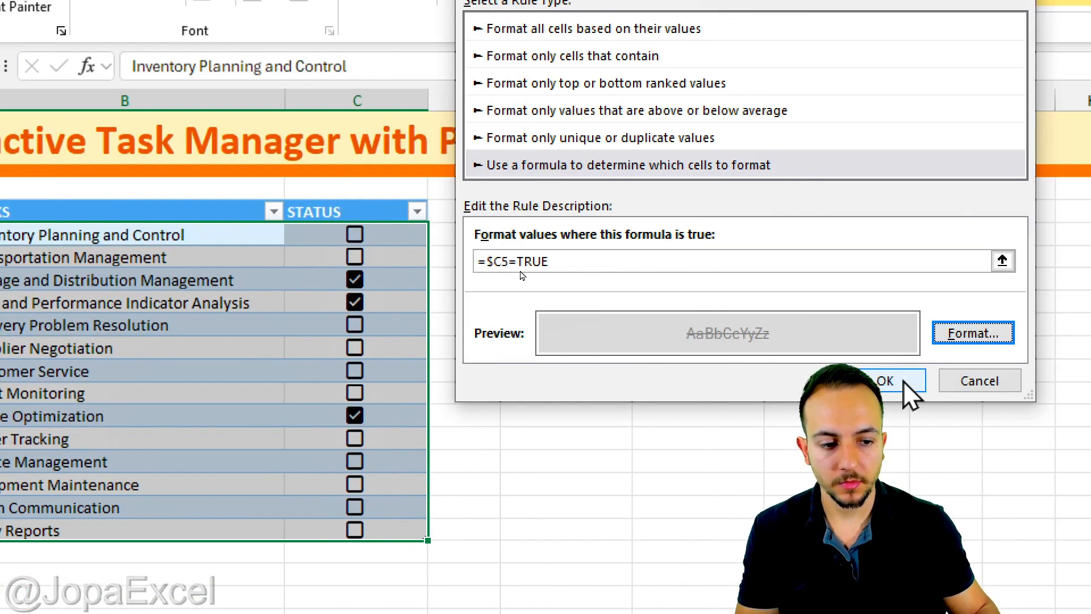
{"action": "left_click", "coordinate": [1023, 433]}
{"action": "left_click", "coordinate": [685, 408]}
- Test the rule by repeatedly ticking and unticking the Customer Service checkbox in C11, and leave it ticked
{"action": "left_click", "coordinate": [355, 370]}
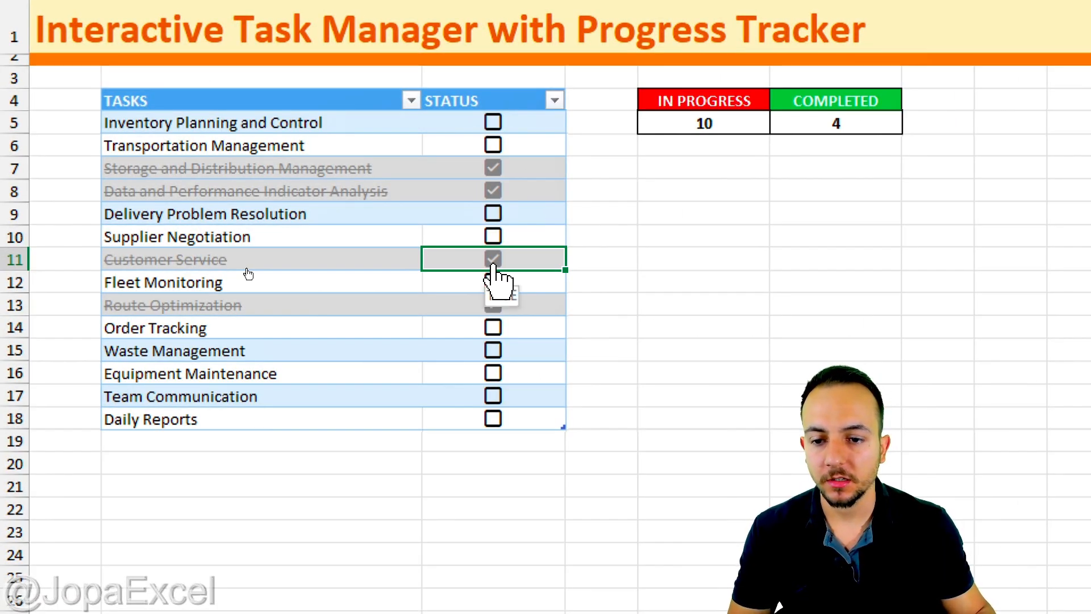
{"action": "left_click", "coordinate": [493, 261]}
{"action": "left_click", "coordinate": [492, 260]}
{"action": "left_click", "coordinate": [493, 260]}
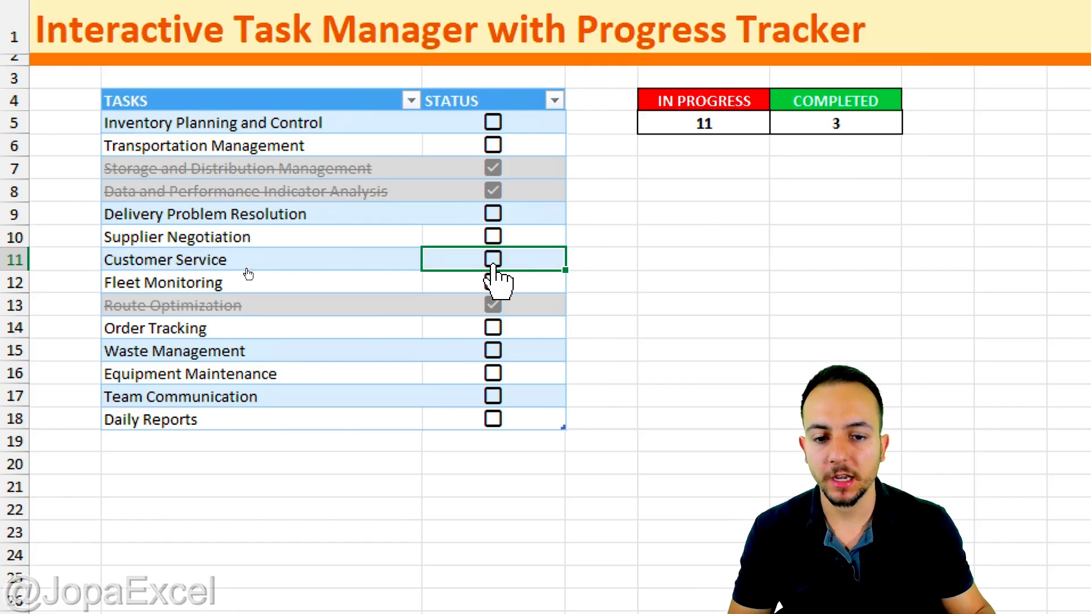
{"action": "left_click", "coordinate": [493, 261]}
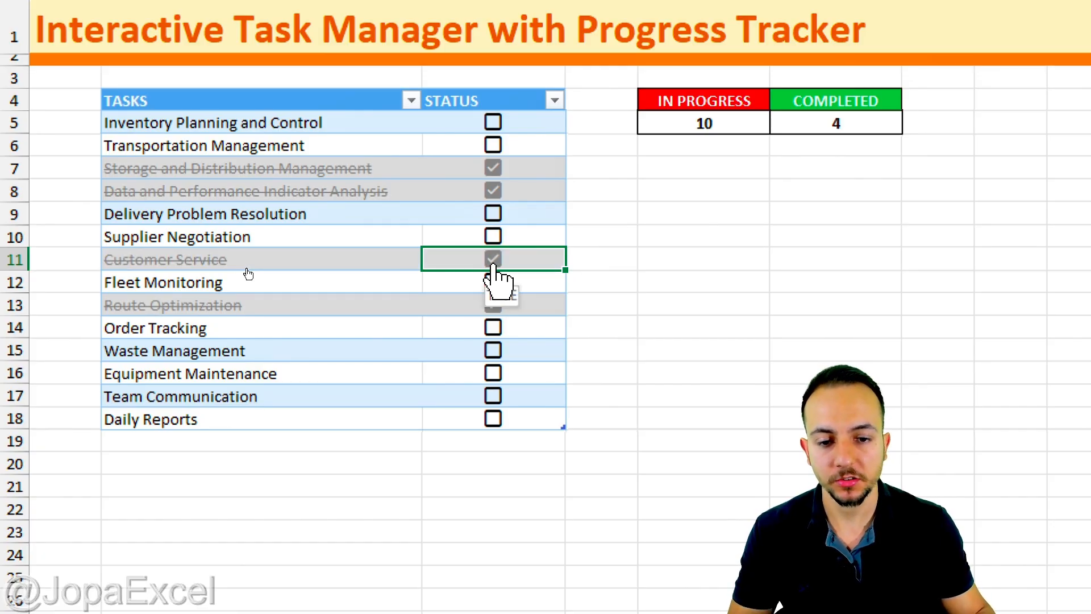
{"action": "left_click", "coordinate": [492, 260]}
{"action": "left_click", "coordinate": [493, 261]}
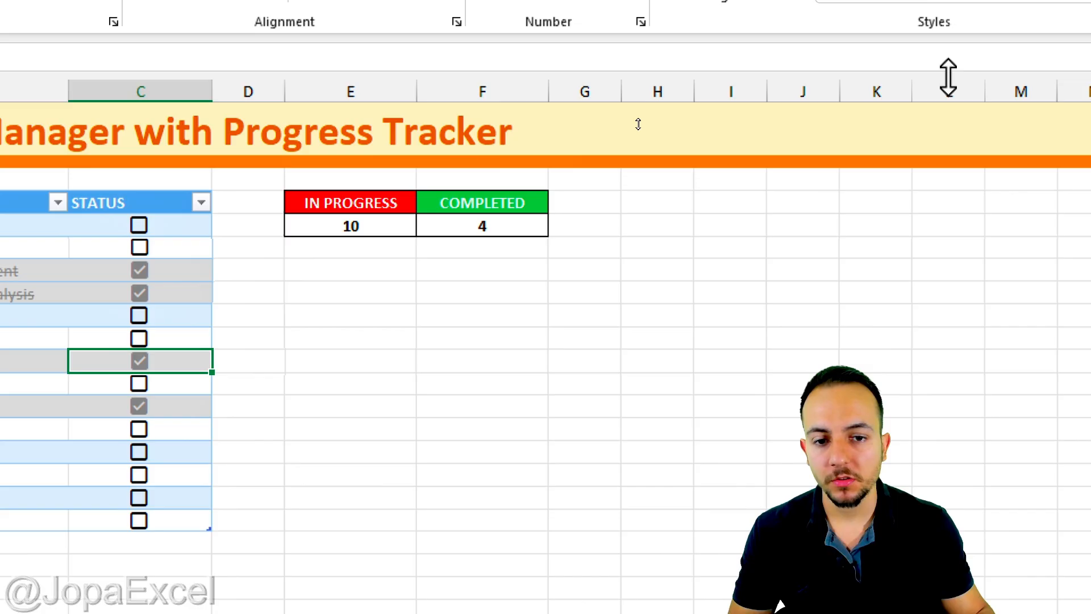
- Insert a doughnut chart from the IN PROGRESS and COMPLETED counts in E4:F5
{"action": "left_click", "coordinate": [368, 202]}
{"action": "left_click_drag", "start_coordinate": [370, 202], "coordinate": [449, 234]}
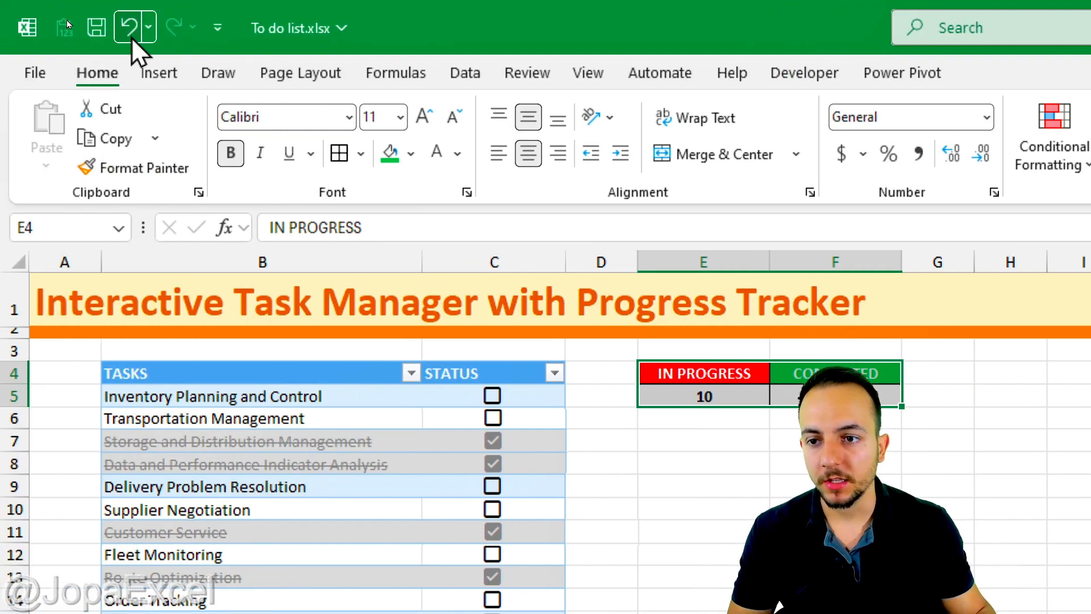
{"action": "left_click", "coordinate": [175, 80]}
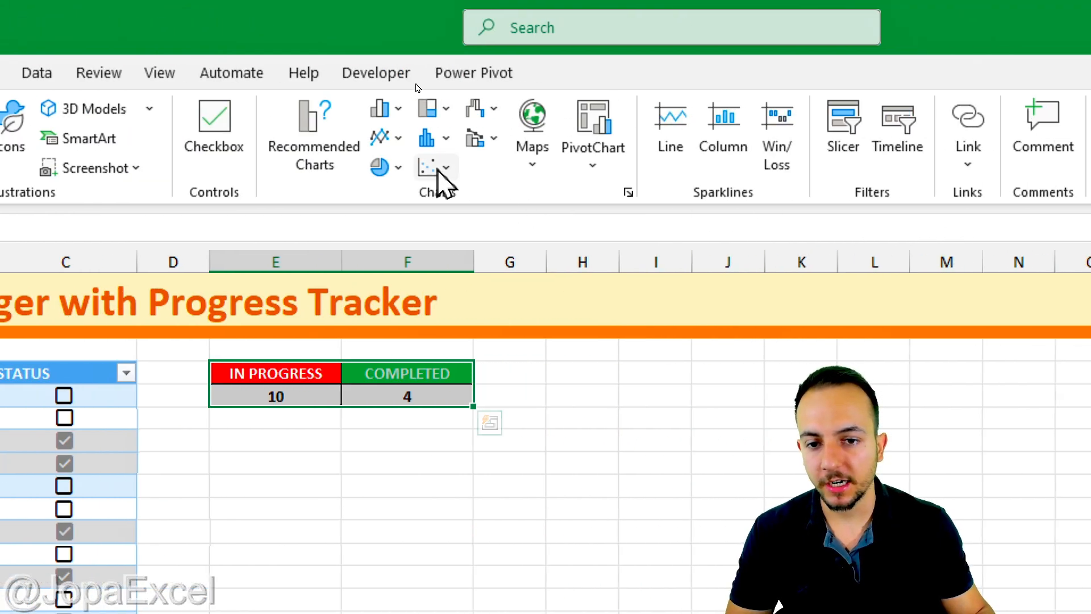
{"action": "left_click", "coordinate": [381, 169]}
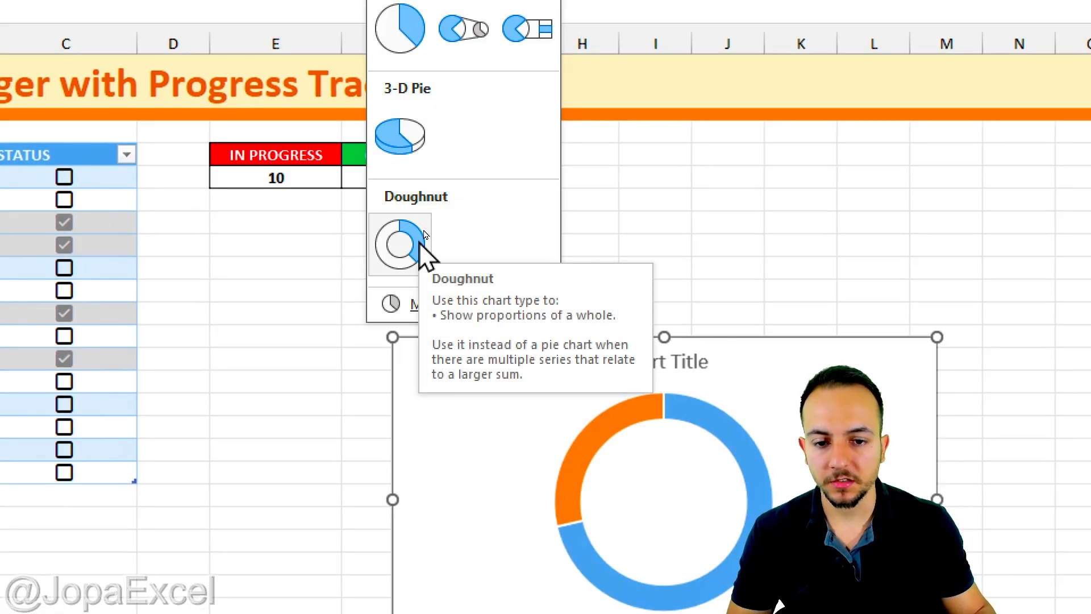
{"action": "left_click", "coordinate": [424, 236]}
- Move the doughnut chart below the counts, starting at row 7, and shrink it to columns E and F, ending level with the task table
{"action": "left_click_drag", "start_coordinate": [455, 361], "coordinate": [274, 226]}
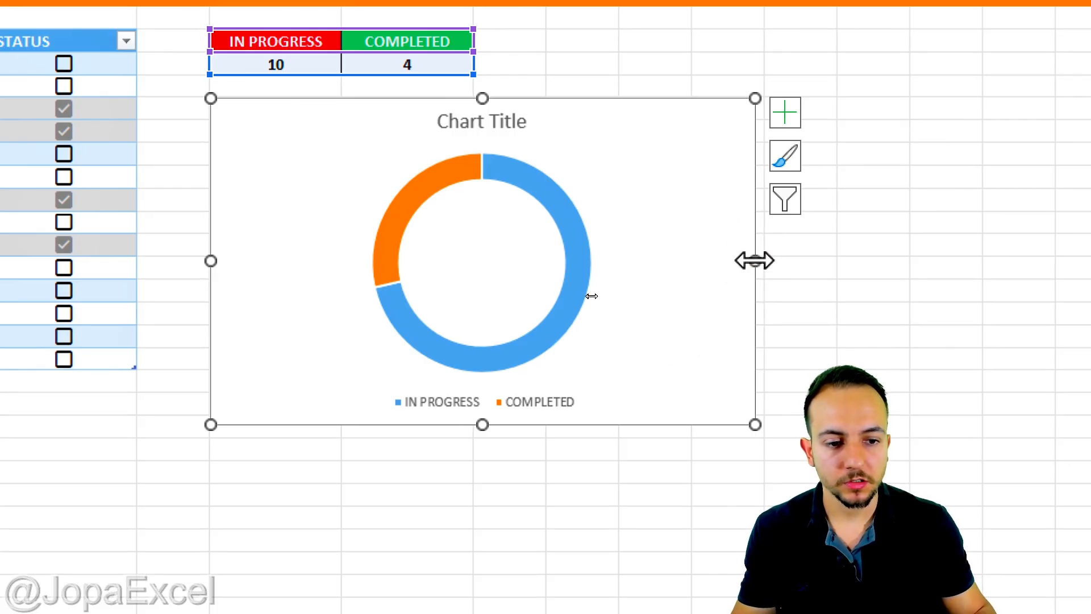
{"action": "left_click_drag", "start_coordinate": [755, 261], "coordinate": [473, 263]}
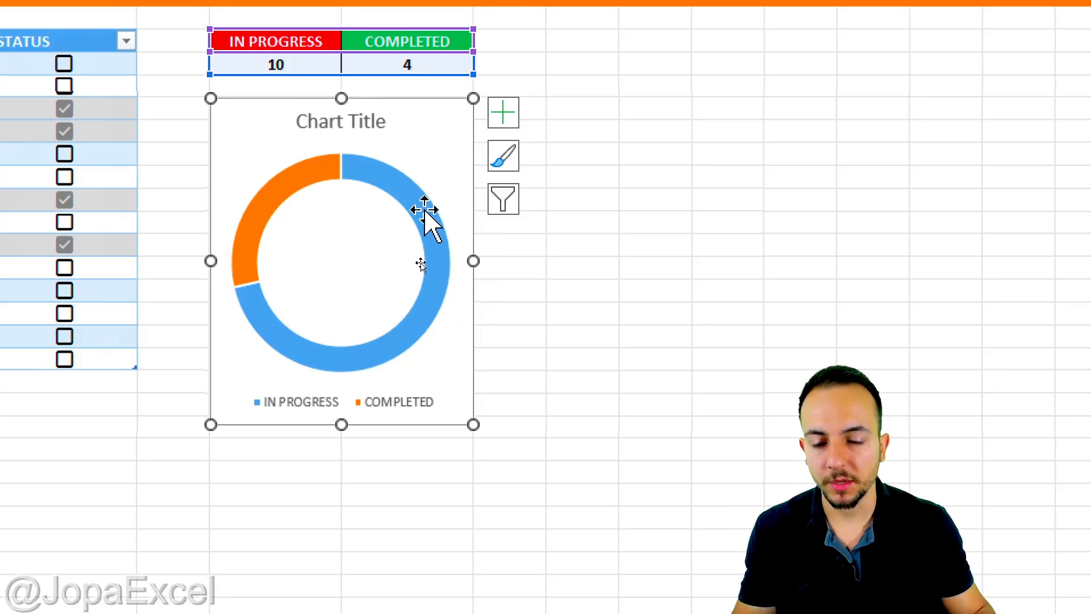
{"action": "left_click_drag", "start_coordinate": [342, 423], "coordinate": [341, 370]}
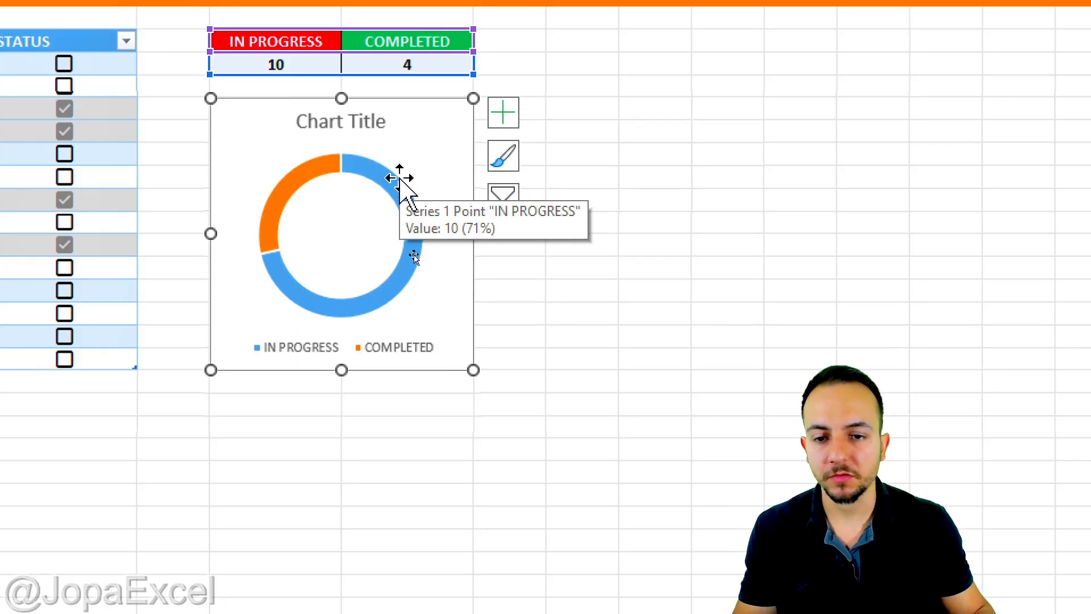
- Delete the doughnut chart's title and apply chart Style 8
{"action": "left_click", "coordinate": [362, 126]}
{"action": "key", "text": "Delete"}
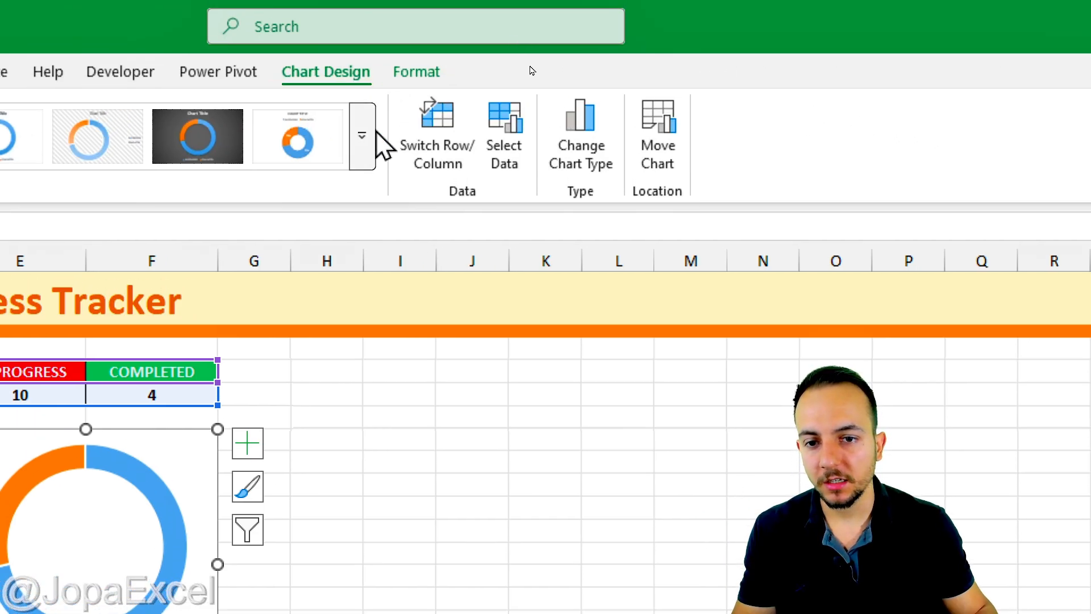
{"action": "left_click", "coordinate": [363, 136]}
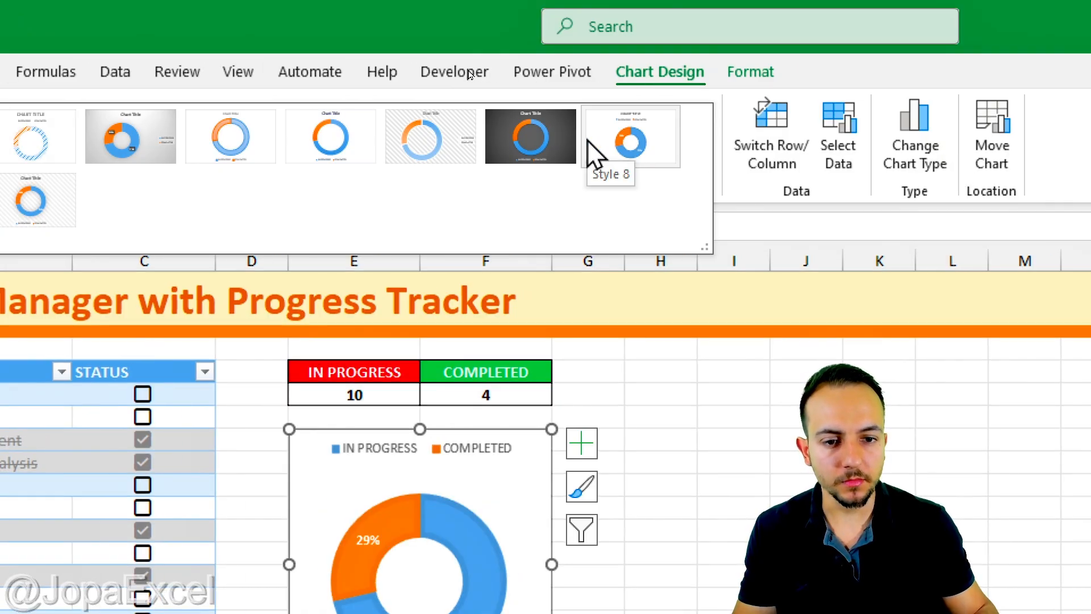
{"action": "left_click", "coordinate": [588, 141]}
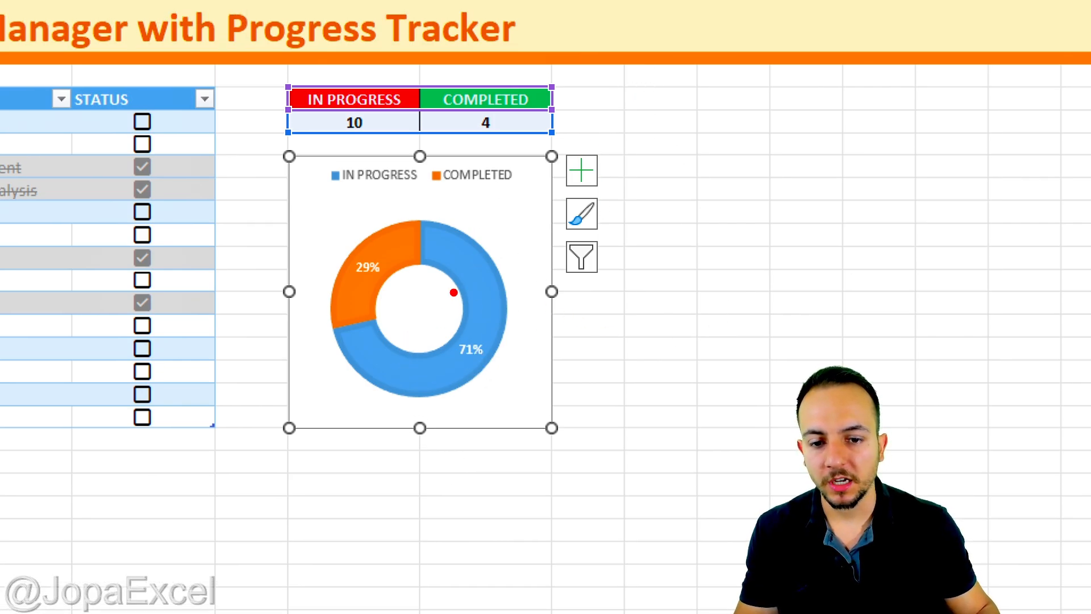
{"action": "left_click_drag", "start_coordinate": [443, 300], "coordinate": [523, 134]}
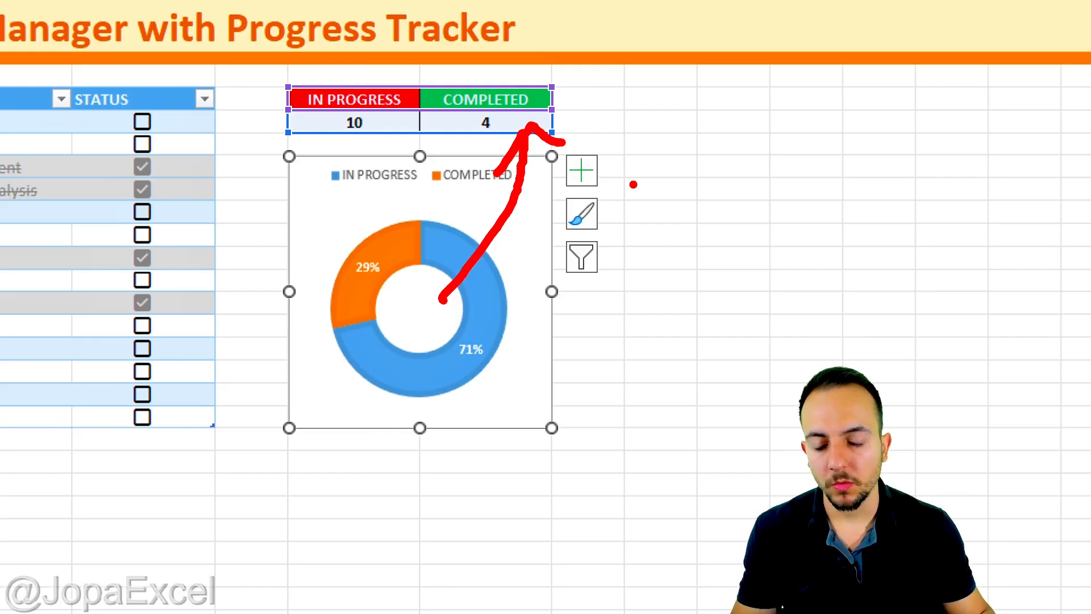
{"action": "key", "text": "Escape"}
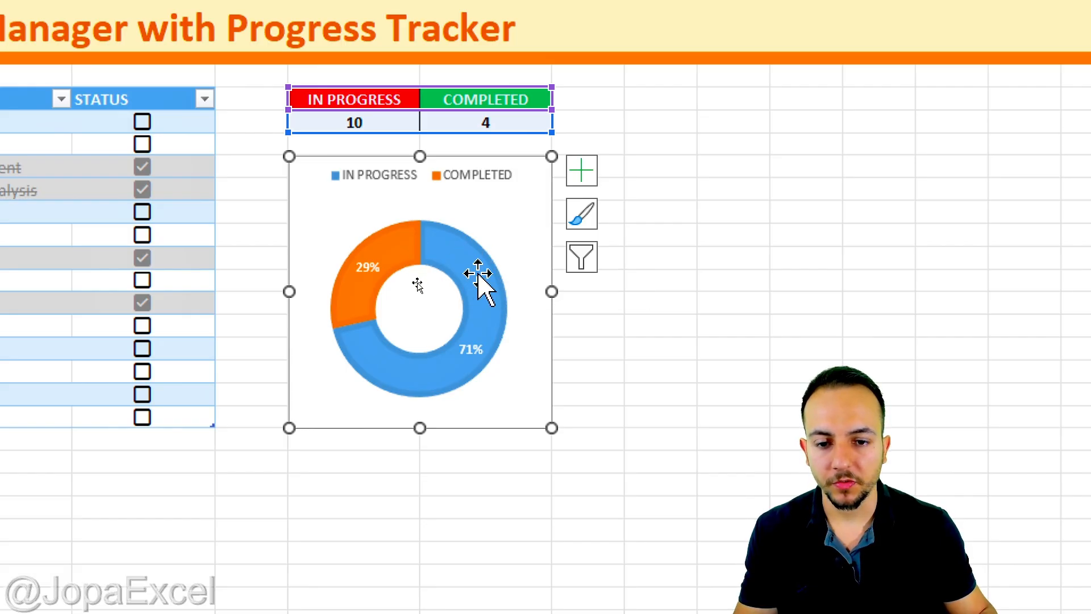
- Fill the doughnut's whole data series with the standard green colour
{"action": "left_click", "coordinate": [422, 225]}
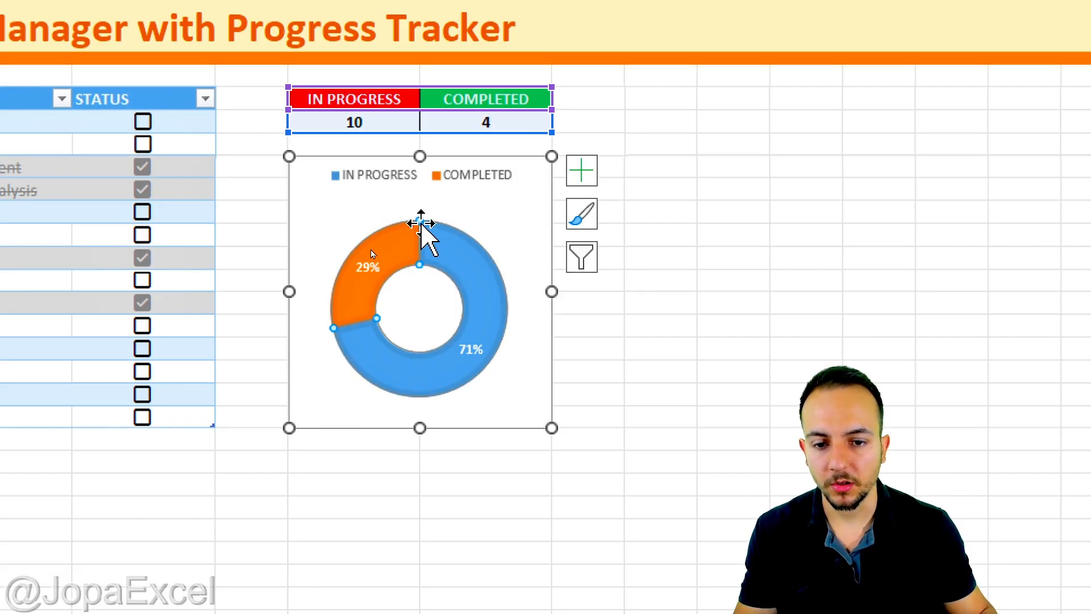
{"action": "right_click", "coordinate": [452, 245]}
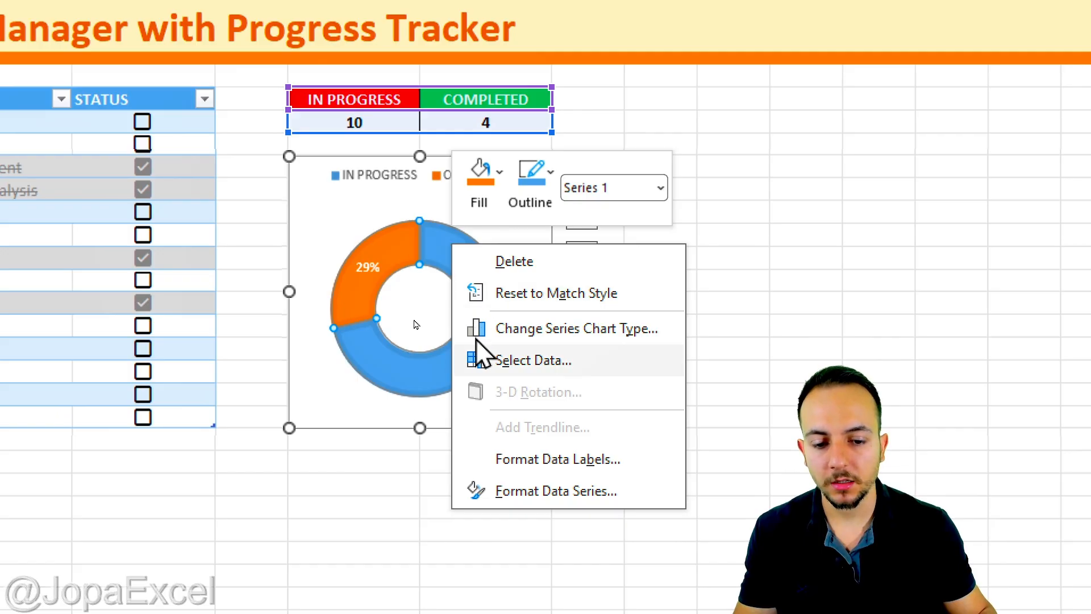
{"action": "left_click", "coordinate": [519, 490]}
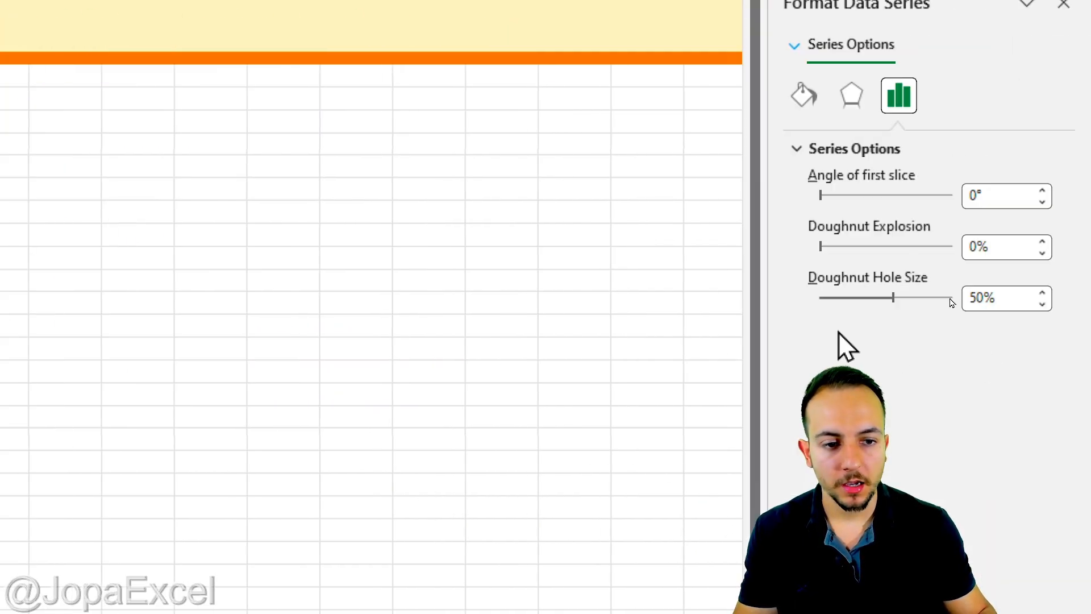
{"action": "left_click_drag", "start_coordinate": [775, 309], "coordinate": [312, 324]}
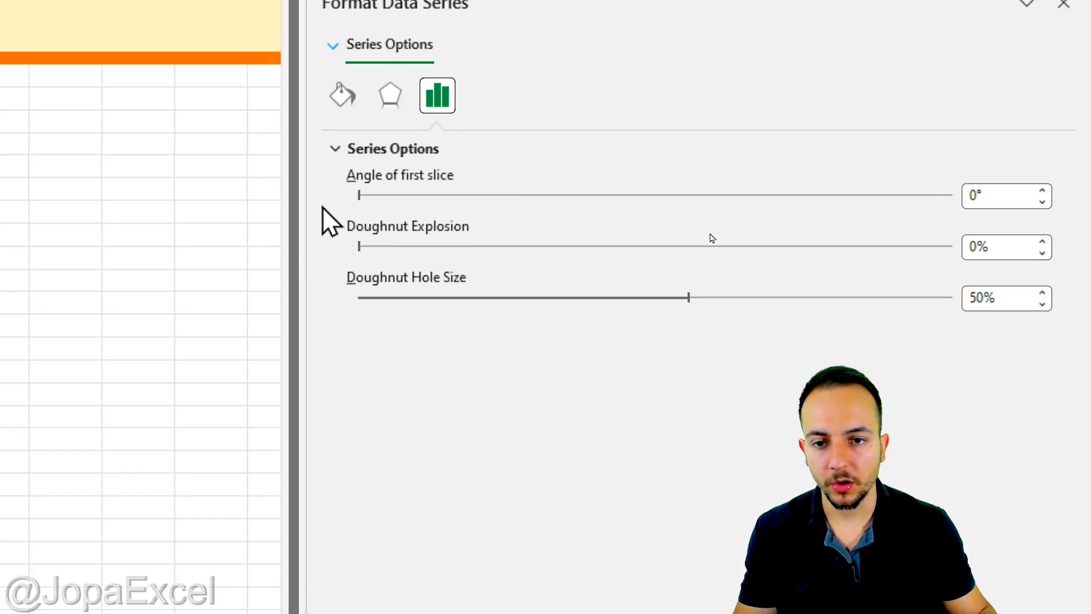
{"action": "left_click", "coordinate": [342, 96]}
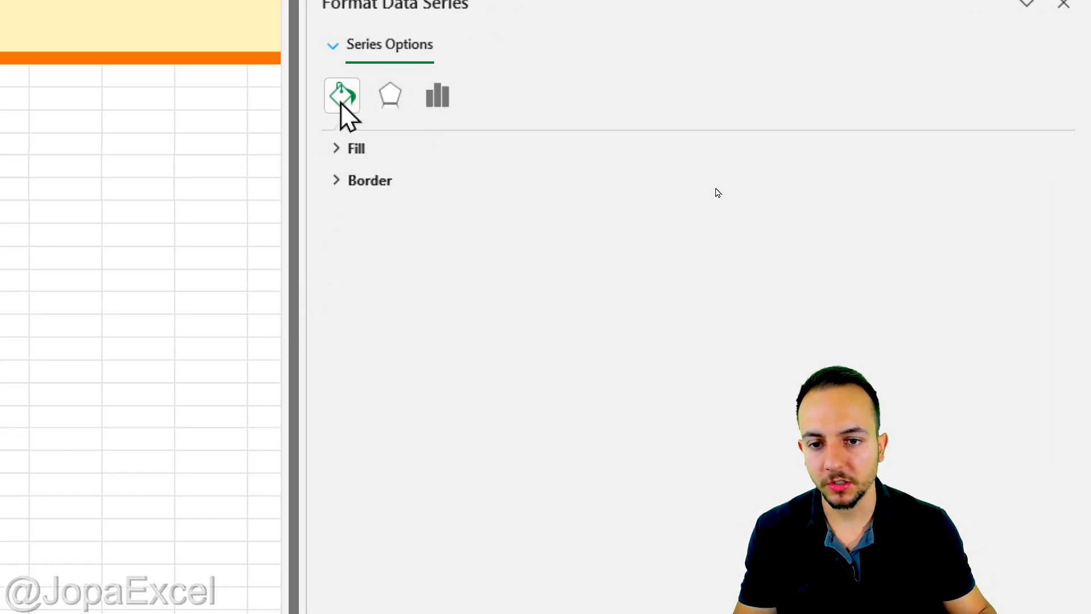
{"action": "left_click", "coordinate": [352, 149]}
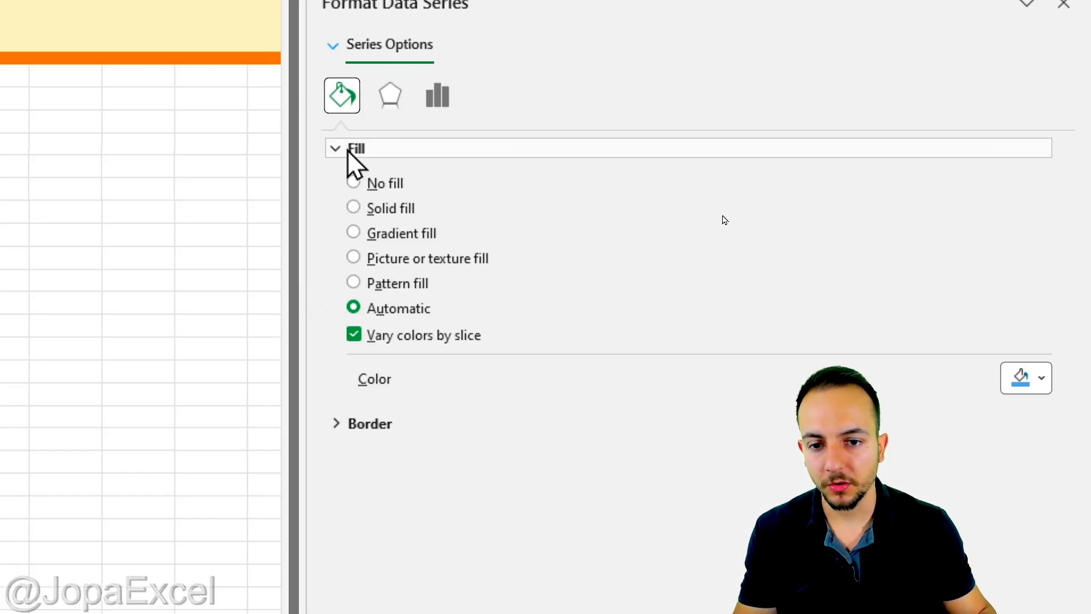
{"action": "left_click", "coordinate": [1039, 382]}
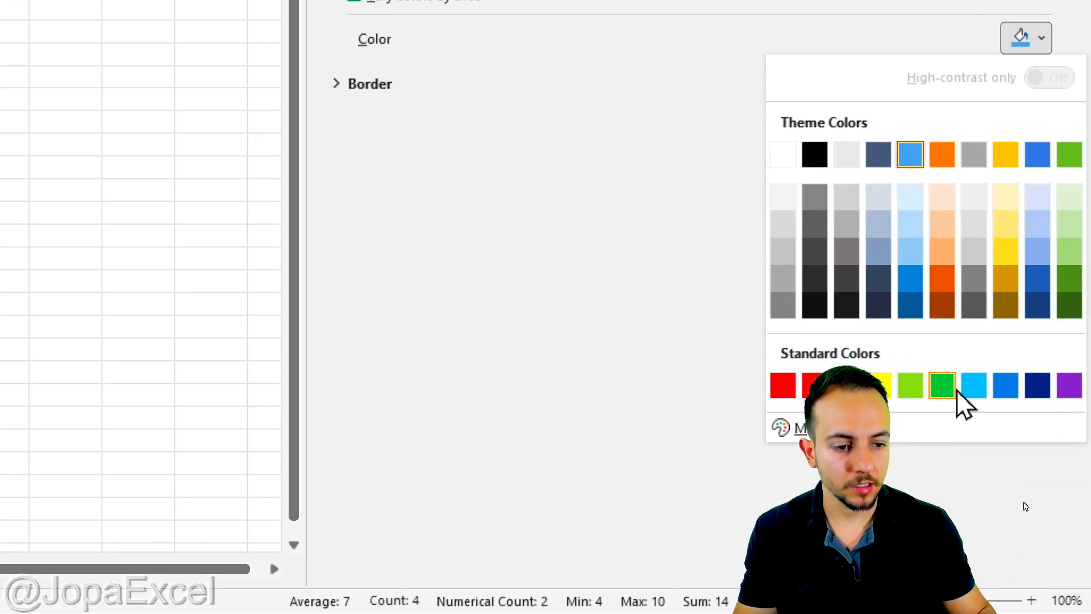
{"action": "left_click", "coordinate": [950, 387]}
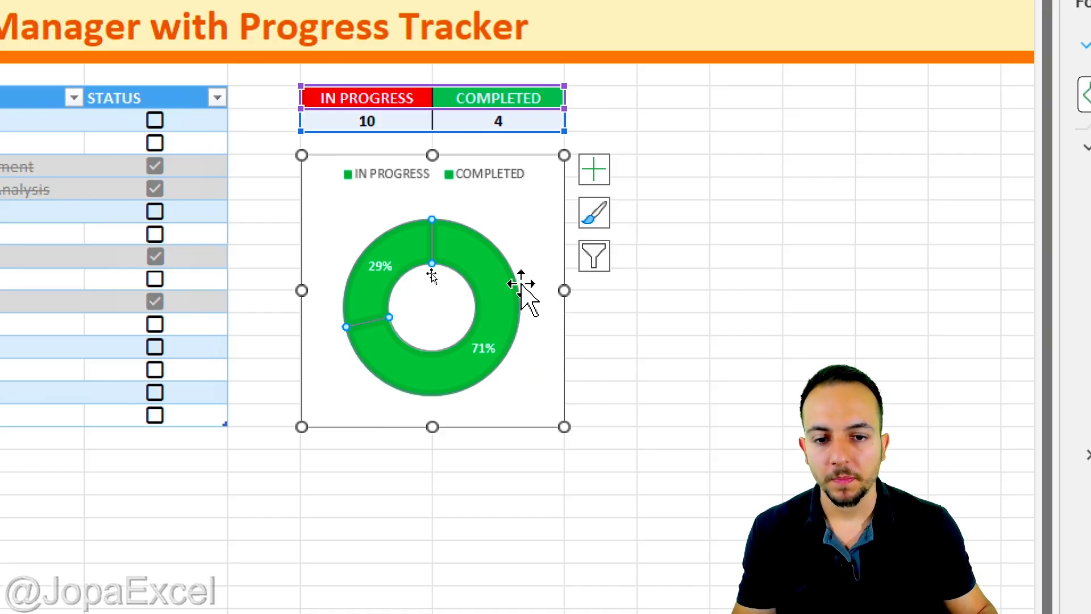
{"action": "mouse_move", "coordinate": [425, 227]}
{"action": "left_mouse_down"}
{"action": "mouse_move", "coordinate": [369, 217]}
{"action": "mouse_move", "coordinate": [419, 309]}
{"action": "mouse_move", "coordinate": [406, 216]}
{"action": "mouse_move", "coordinate": [482, 149]}
{"action": "mouse_move", "coordinate": [512, 167]}
{"action": "left_mouse_up"}
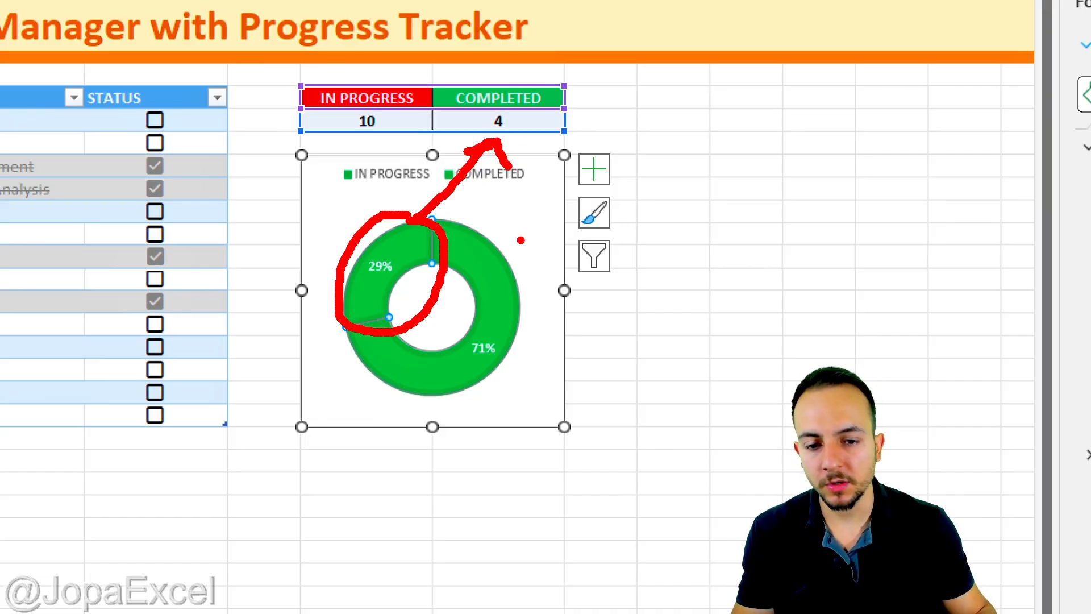
{"action": "key", "text": "Escape"}
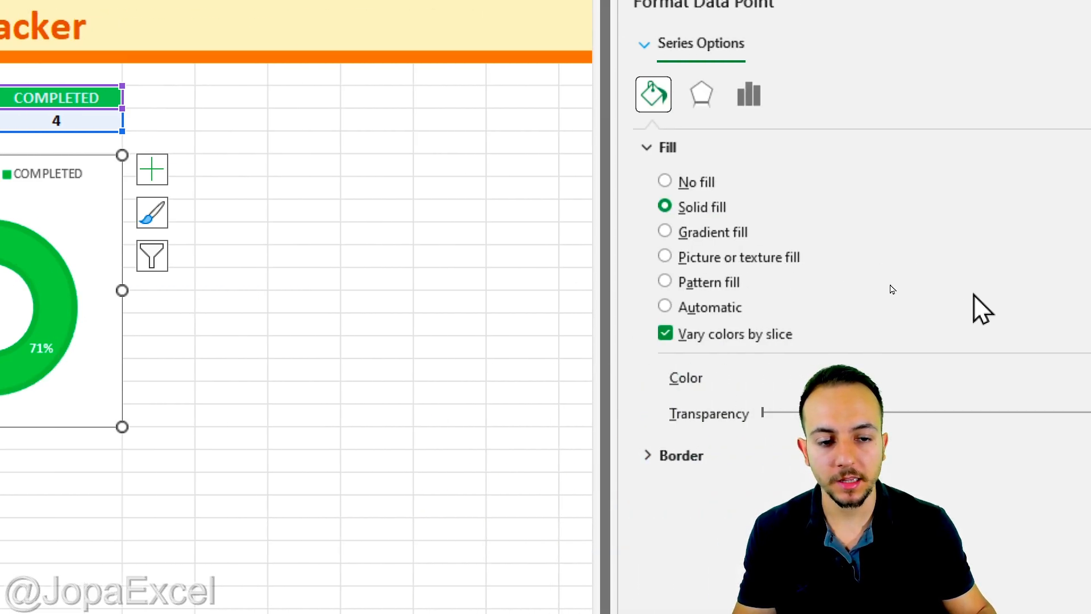
- Change the fill of the IN PROGRESS slice to standard red and close the formatting options
{"action": "left_click", "coordinate": [1044, 373]}
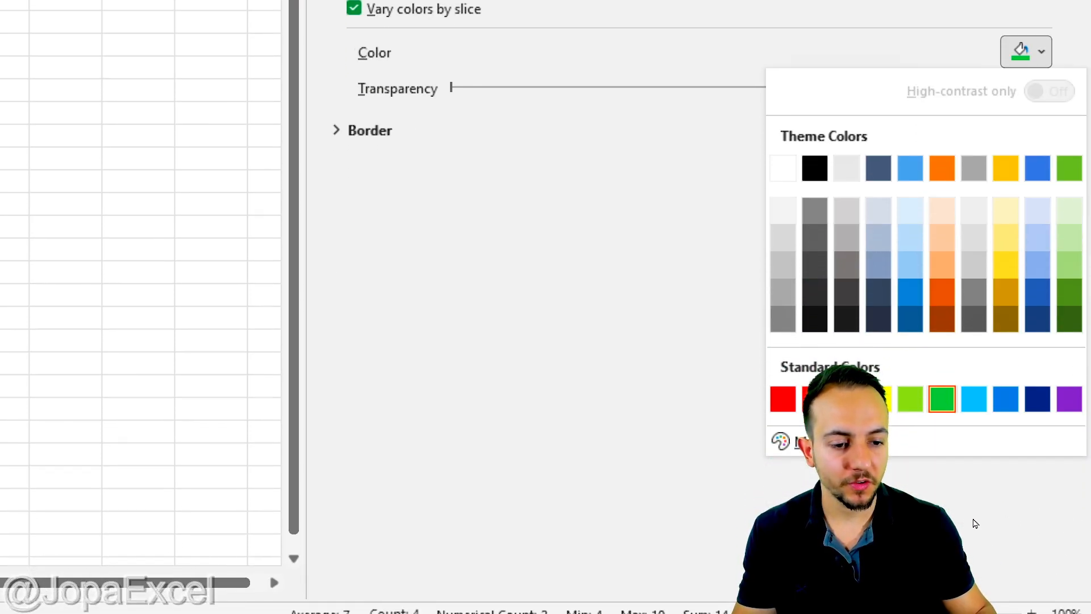
{"action": "left_click", "coordinate": [816, 529]}
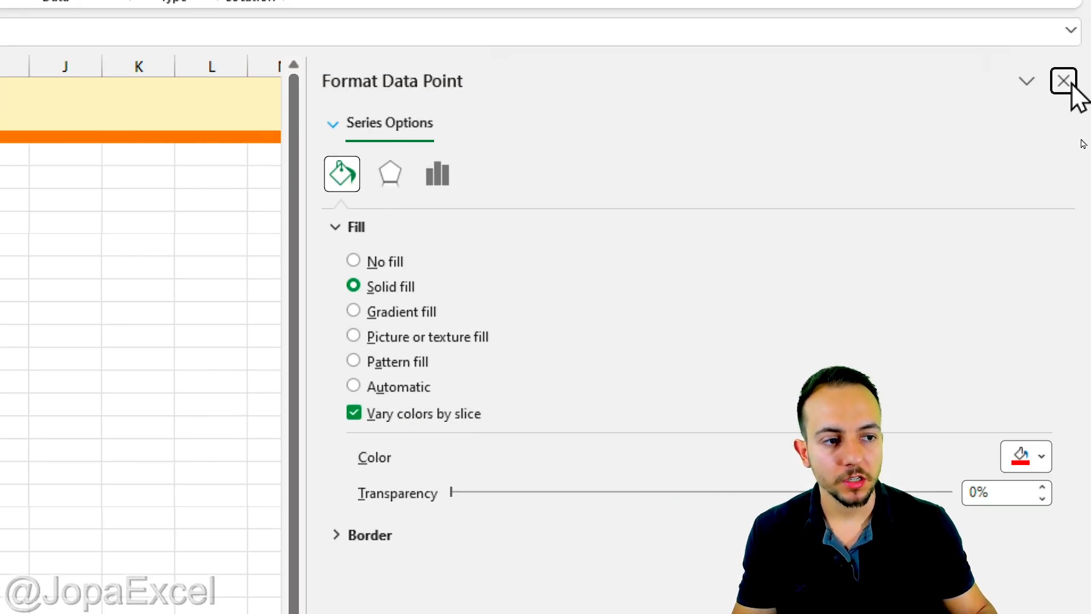
{"action": "left_click", "coordinate": [1072, 85]}
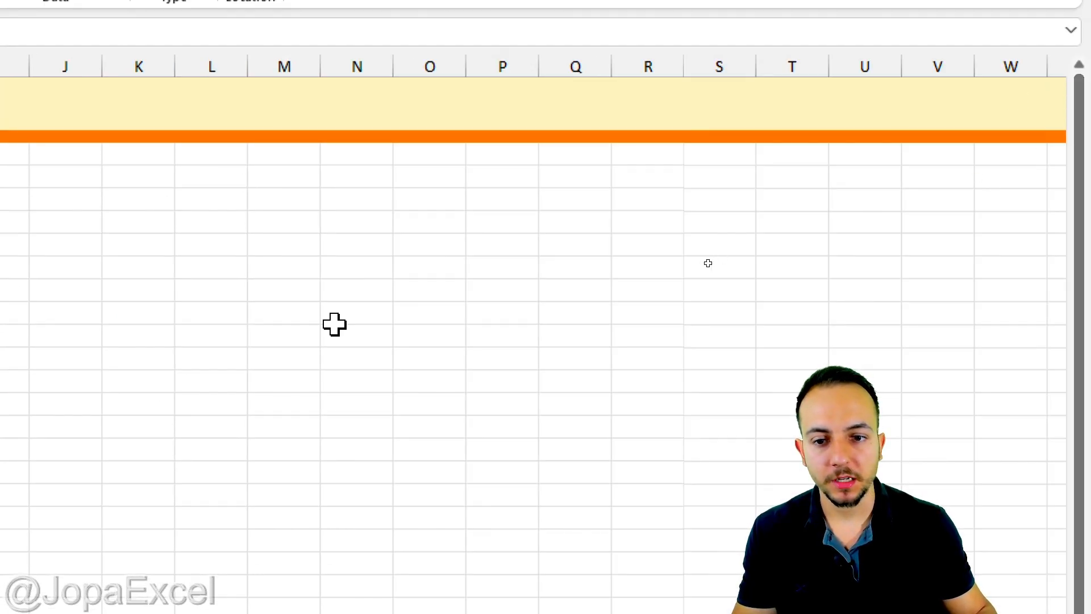
{"action": "key", "text": "Escape"}
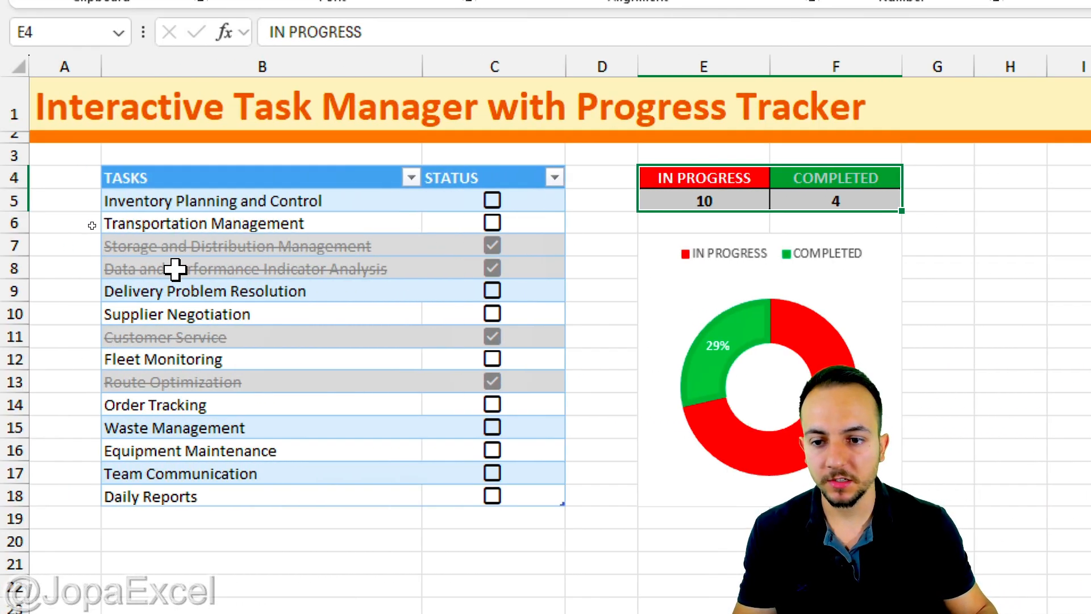
- Test the counts and chart by toggling the Waste Management and Equipment Maintenance checkboxes, leaving both unticked, and ticking Team Communication
{"action": "left_click", "coordinate": [83, 178]}
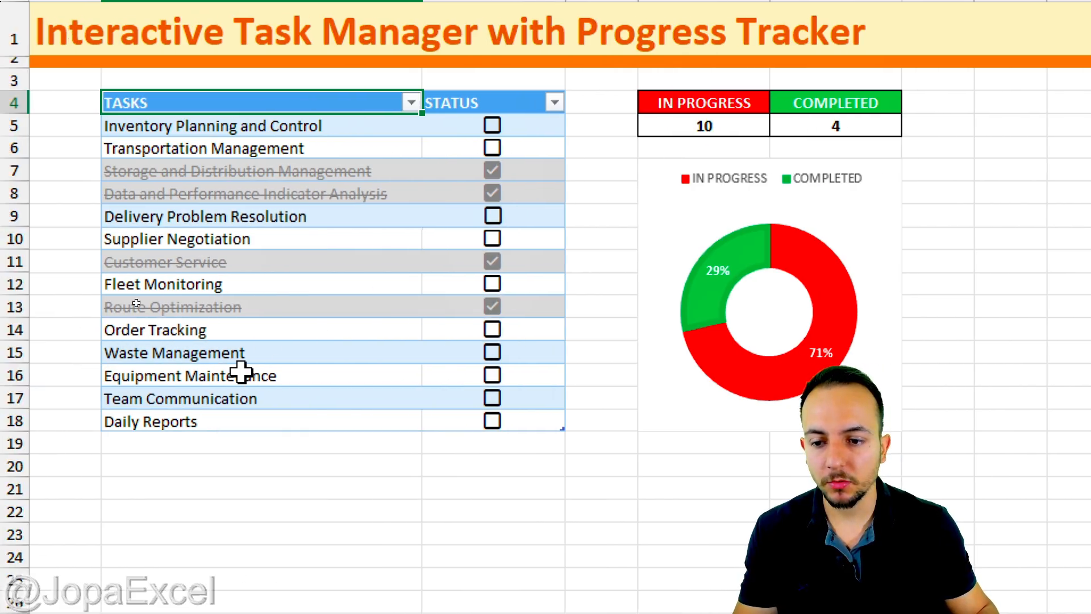
{"action": "left_click", "coordinate": [492, 353]}
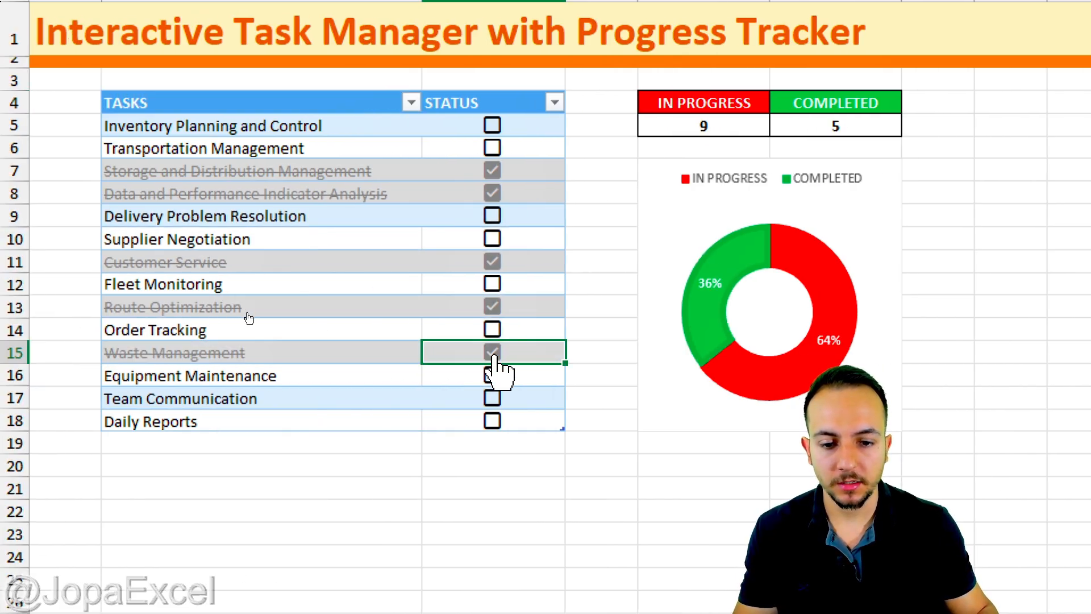
{"action": "left_click", "coordinate": [493, 352]}
{"action": "left_click", "coordinate": [492, 375]}
{"action": "left_click", "coordinate": [493, 375]}
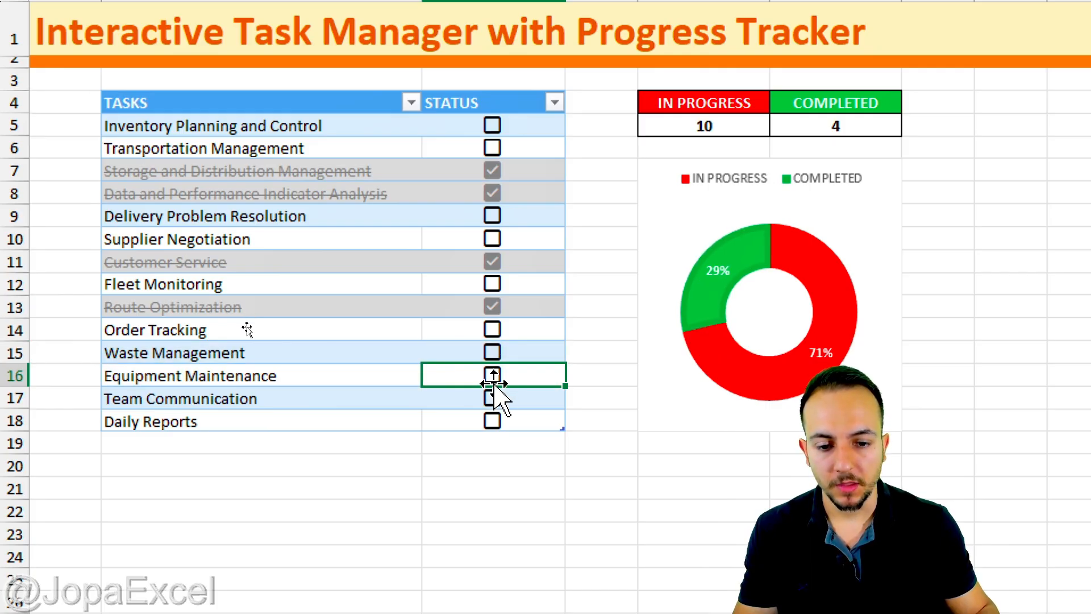
{"action": "left_click", "coordinate": [492, 398]}
{"action": "left_click", "coordinate": [493, 376]}
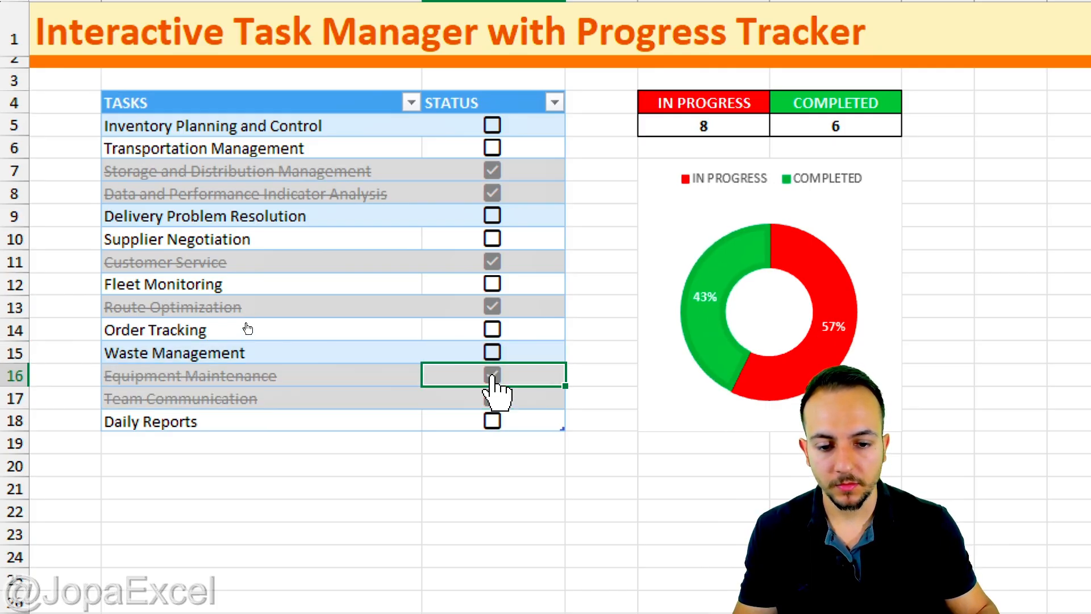
{"action": "left_click", "coordinate": [492, 376]}
{"action": "left_click", "coordinate": [492, 375]}
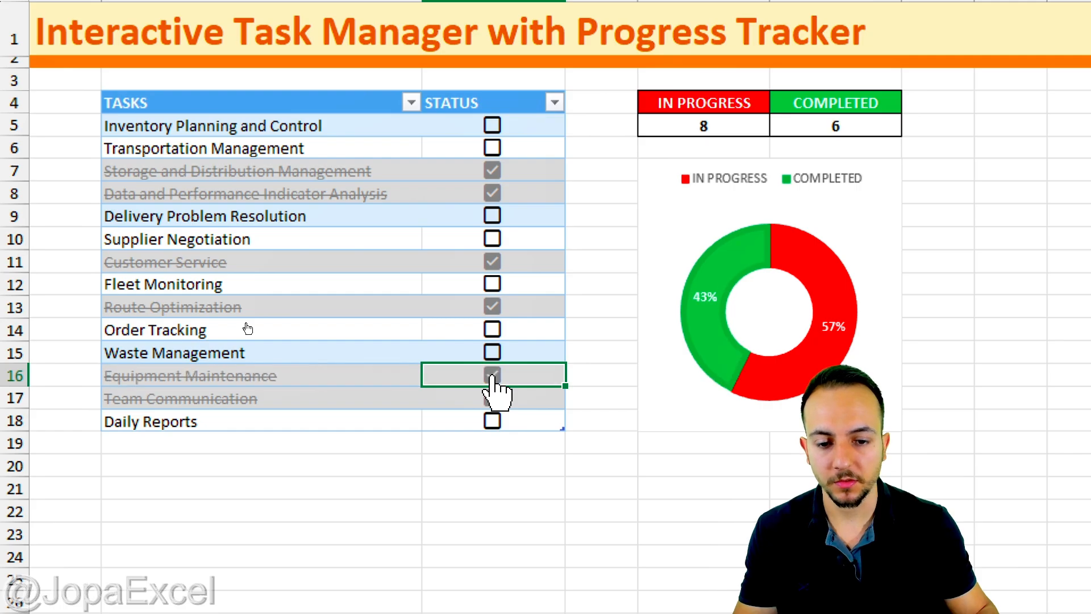
{"action": "left_click", "coordinate": [493, 375]}
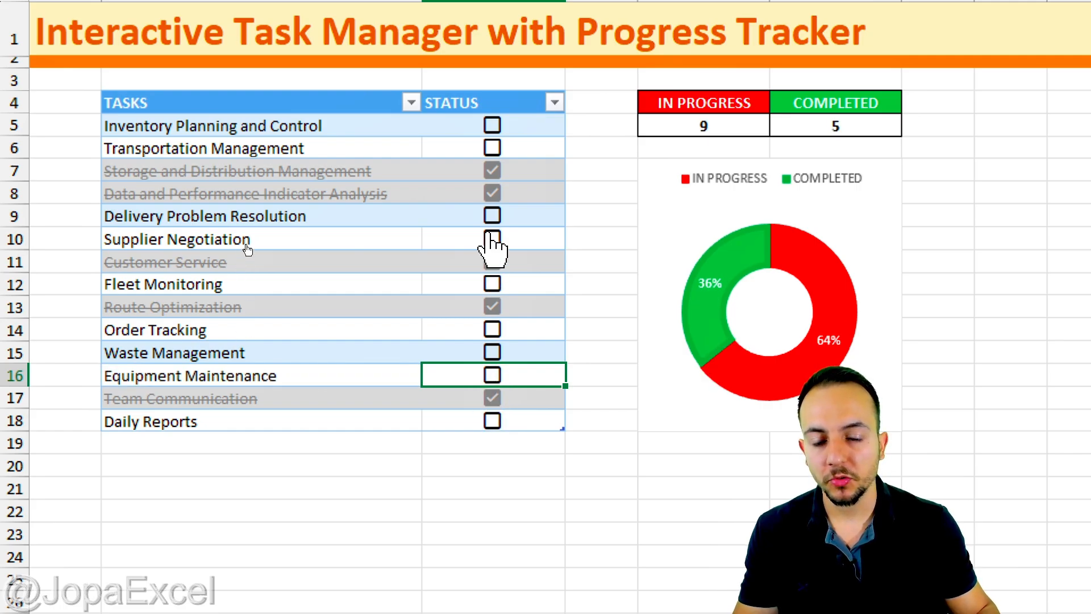
{"action": "key", "text": "ctrl+2"}
{"action": "mouse_move", "coordinate": [510, 152]}
{"action": "left_mouse_down"}
{"action": "mouse_move", "coordinate": [464, 152]}
{"action": "mouse_move", "coordinate": [534, 178]}
{"action": "mouse_move", "coordinate": [524, 146]}
{"action": "left_mouse_up"}
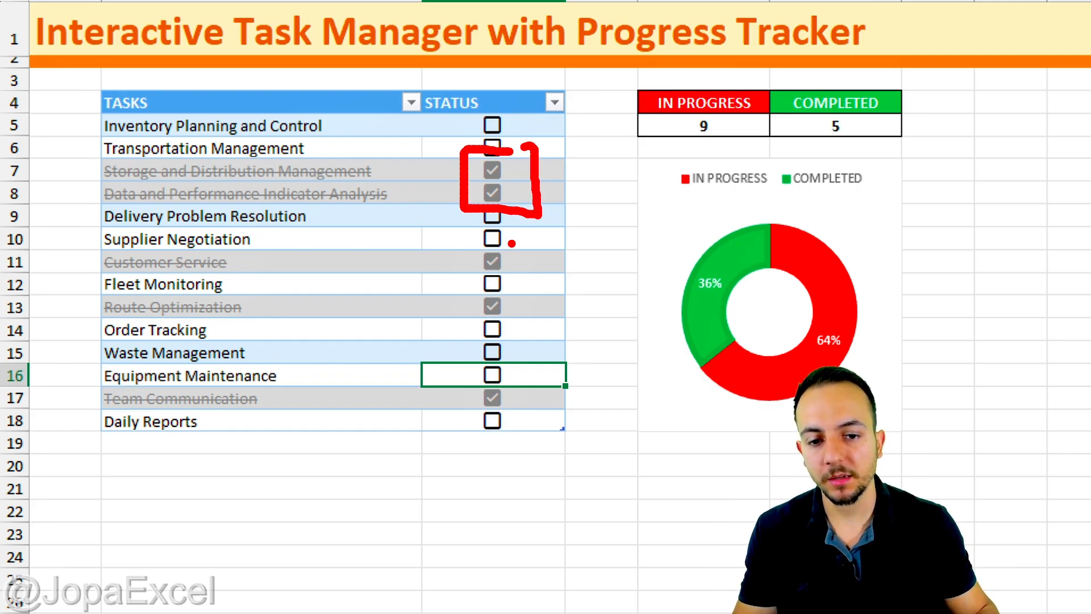
{"action": "mouse_move", "coordinate": [514, 243]}
{"action": "left_mouse_down"}
{"action": "mouse_move", "coordinate": [520, 278]}
{"action": "mouse_move", "coordinate": [520, 247]}
{"action": "left_mouse_up"}
{"action": "key", "text": "Escape"}
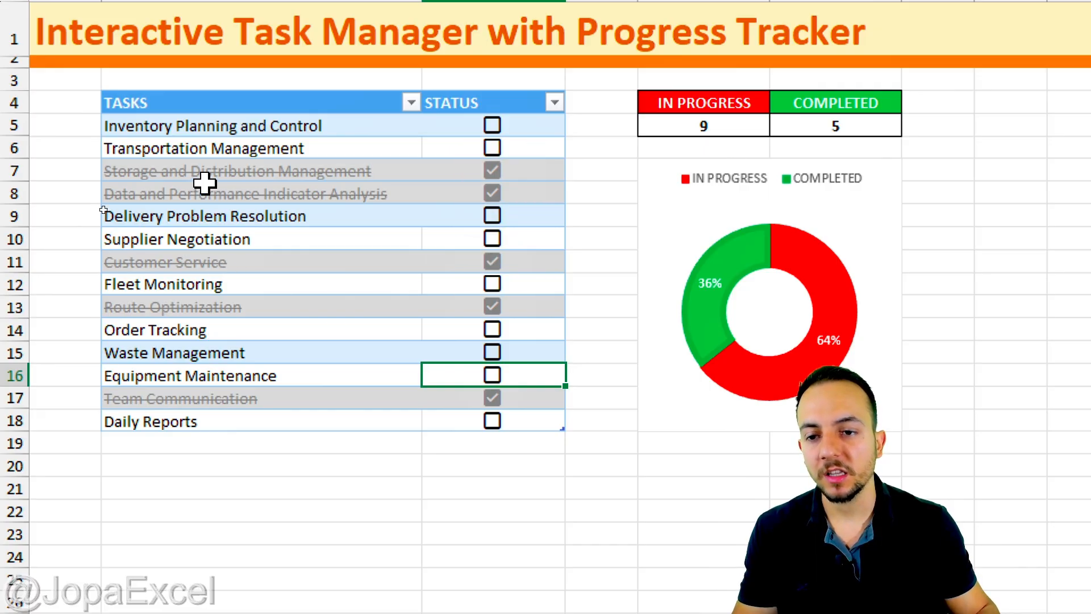
{"action": "left_click", "coordinate": [367, 100]}
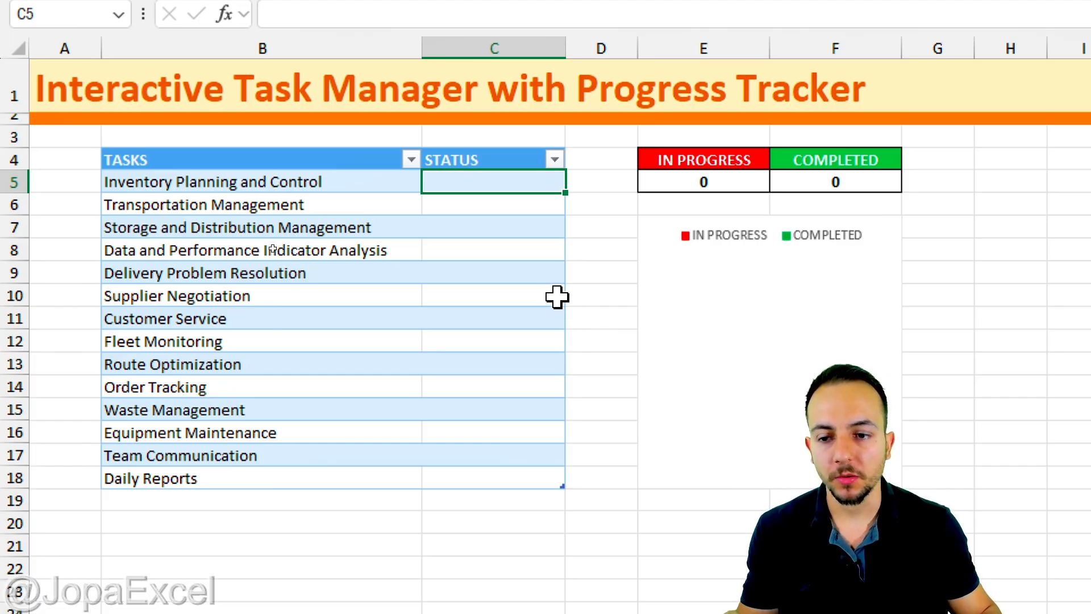
- Add list data validation with OK as the only source entry to the STATUS cells C5:C18
{"action": "left_click_drag", "start_coordinate": [473, 178], "coordinate": [463, 475]}
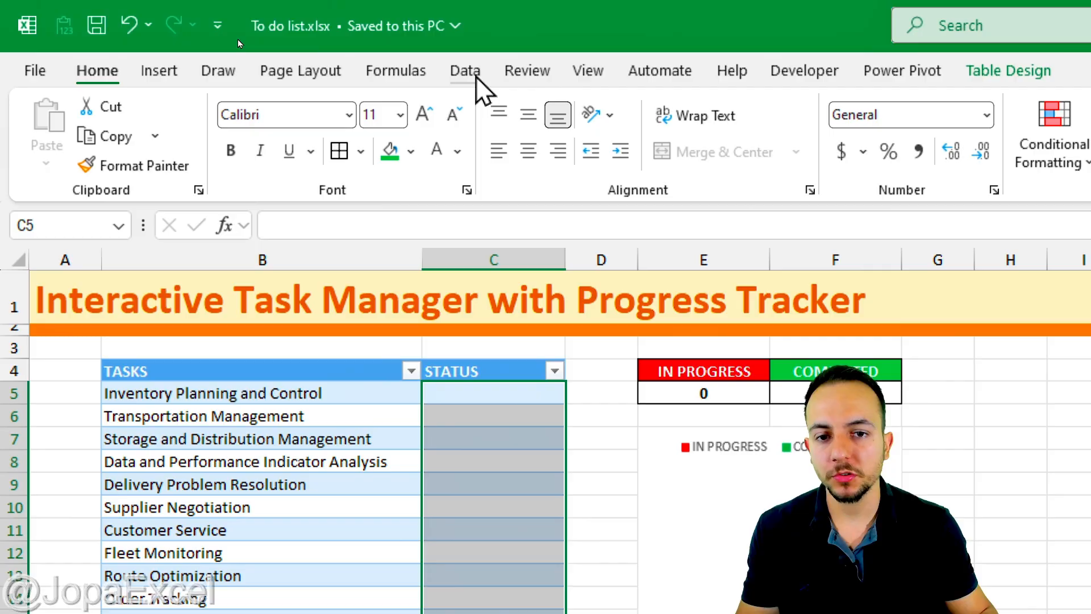
{"action": "left_click", "coordinate": [476, 76]}
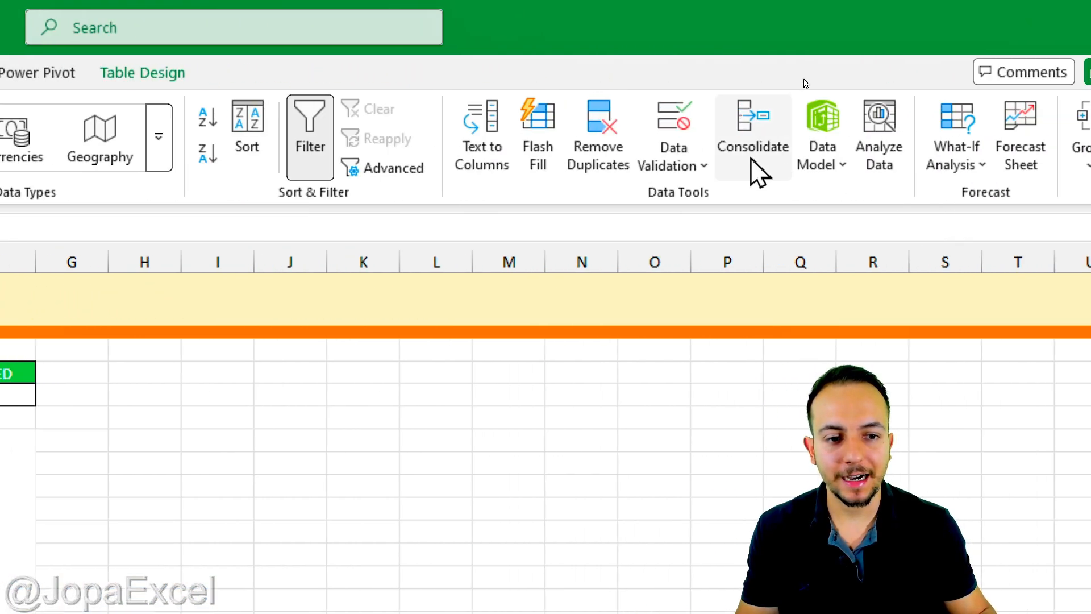
{"action": "left_click", "coordinate": [676, 116]}
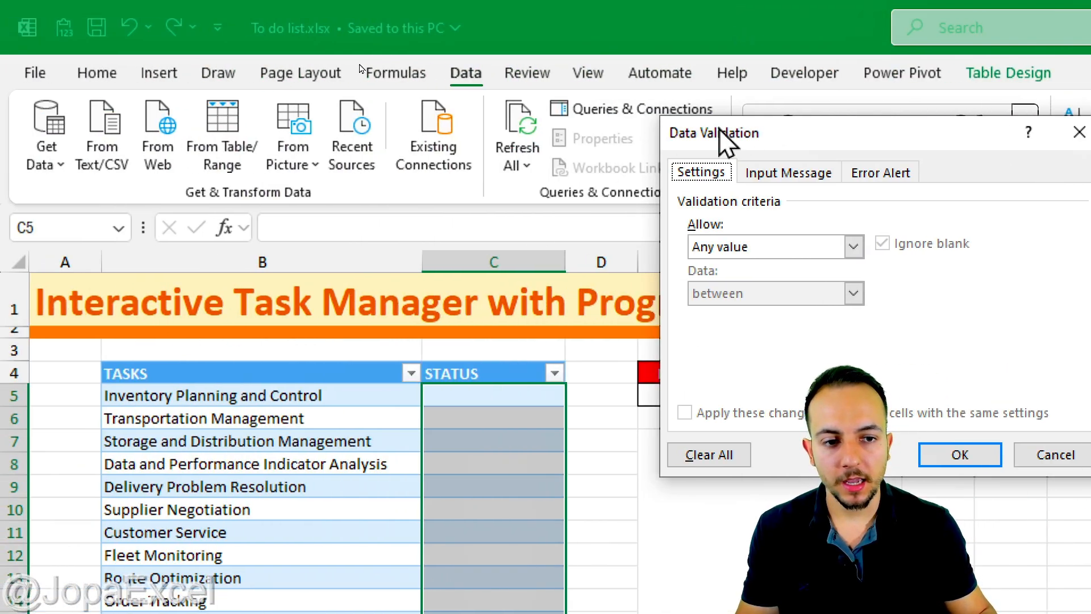
{"action": "left_click_drag", "start_coordinate": [328, 128], "coordinate": [284, 165]}
{"action": "left_click", "coordinate": [688, 279]}
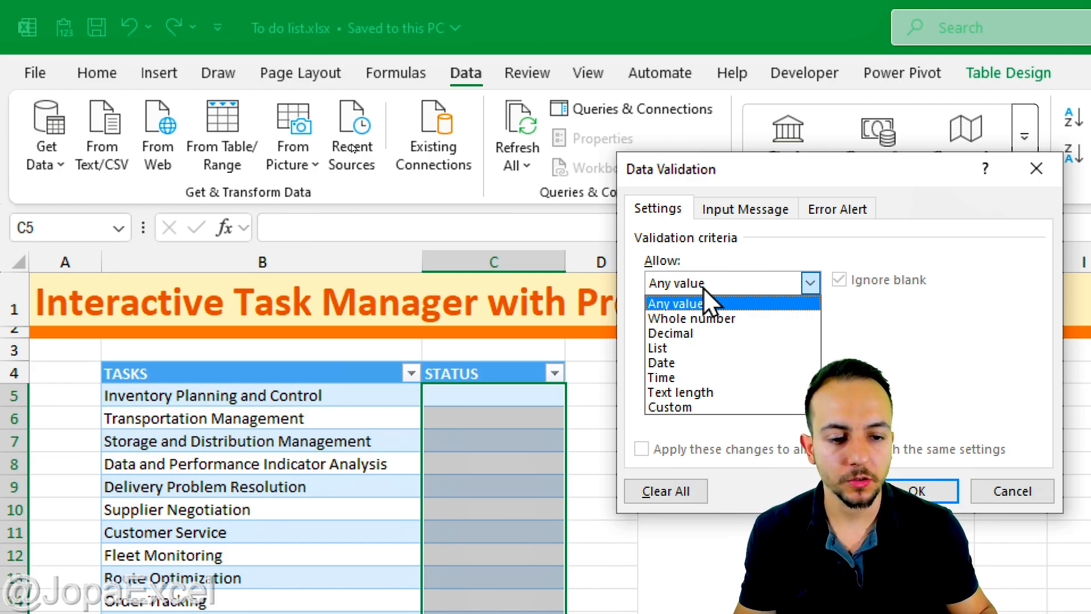
{"action": "left_click", "coordinate": [714, 349]}
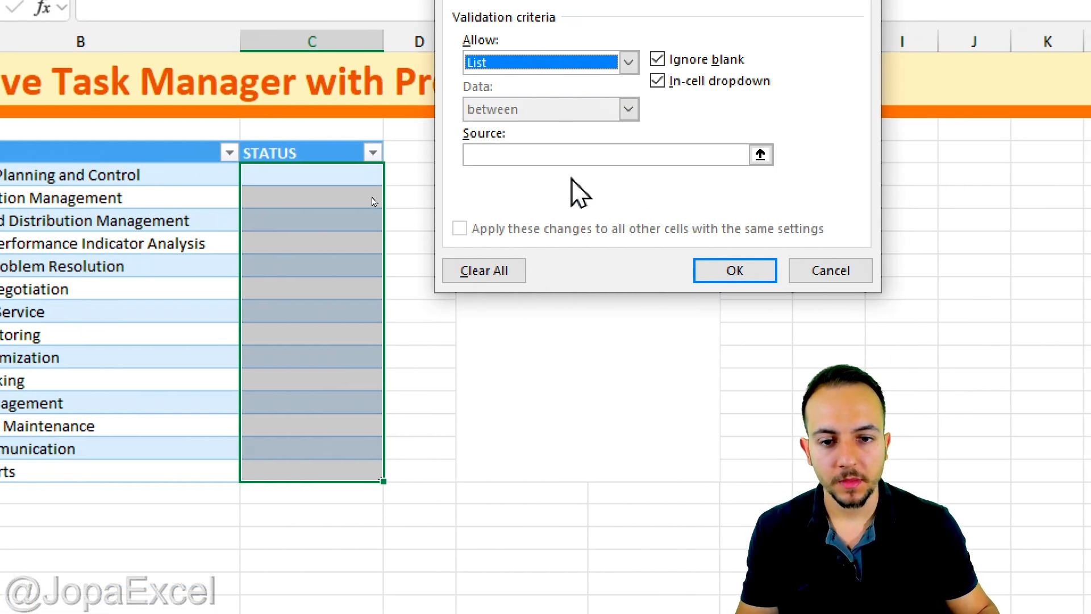
{"action": "left_click", "coordinate": [712, 377]}
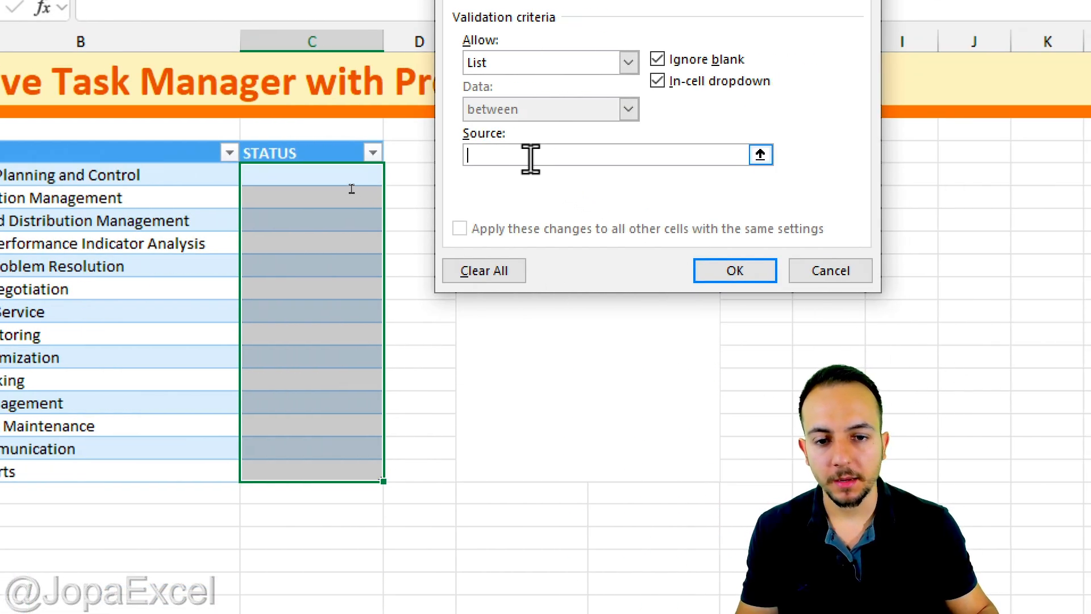
{"action": "type", "text": "OK"}
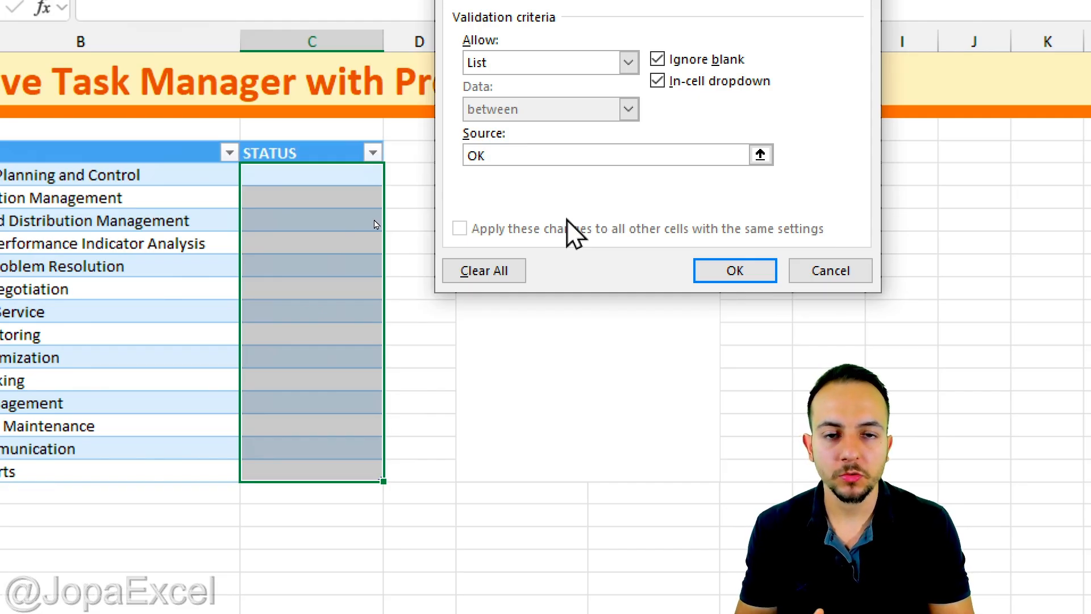
{"action": "left_click", "coordinate": [761, 267]}
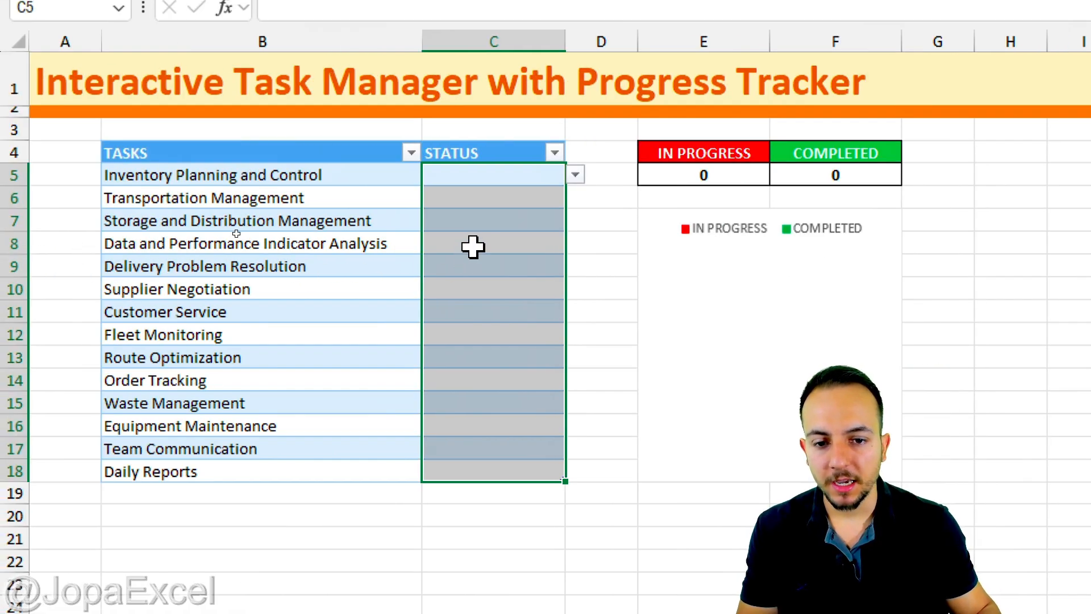
- Choose OK from the status dropdown for Data and Performance Indicator Analysis, Customer Service and Fleet Monitoring
{"action": "left_click", "coordinate": [288, 245]}
{"action": "left_click", "coordinate": [394, 242]}
{"action": "left_click", "coordinate": [514, 265]}
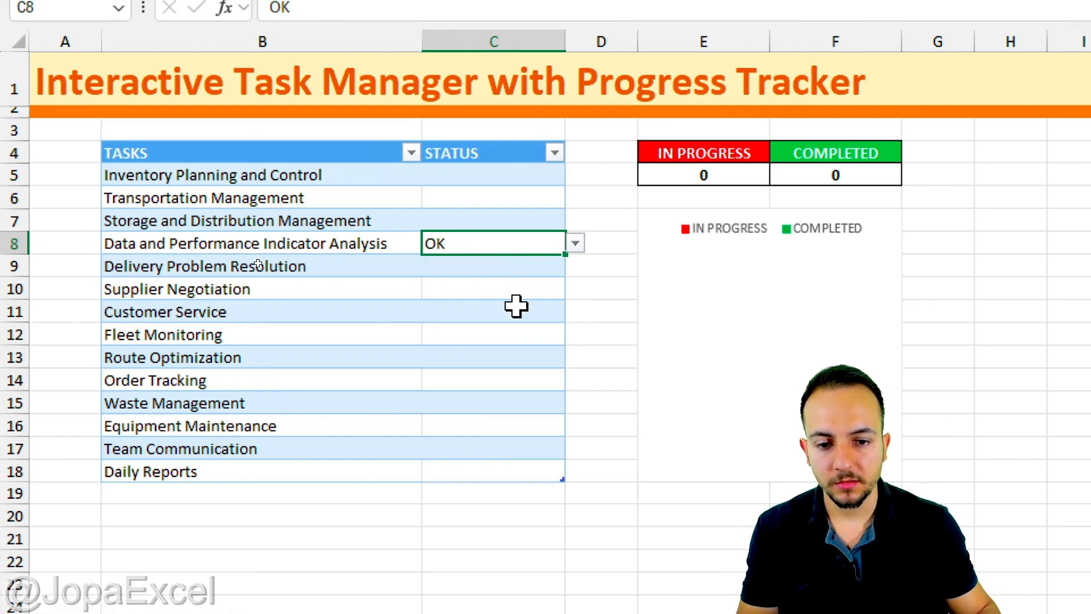
{"action": "left_click", "coordinate": [517, 307]}
{"action": "left_click", "coordinate": [584, 314]}
{"action": "left_click", "coordinate": [536, 310]}
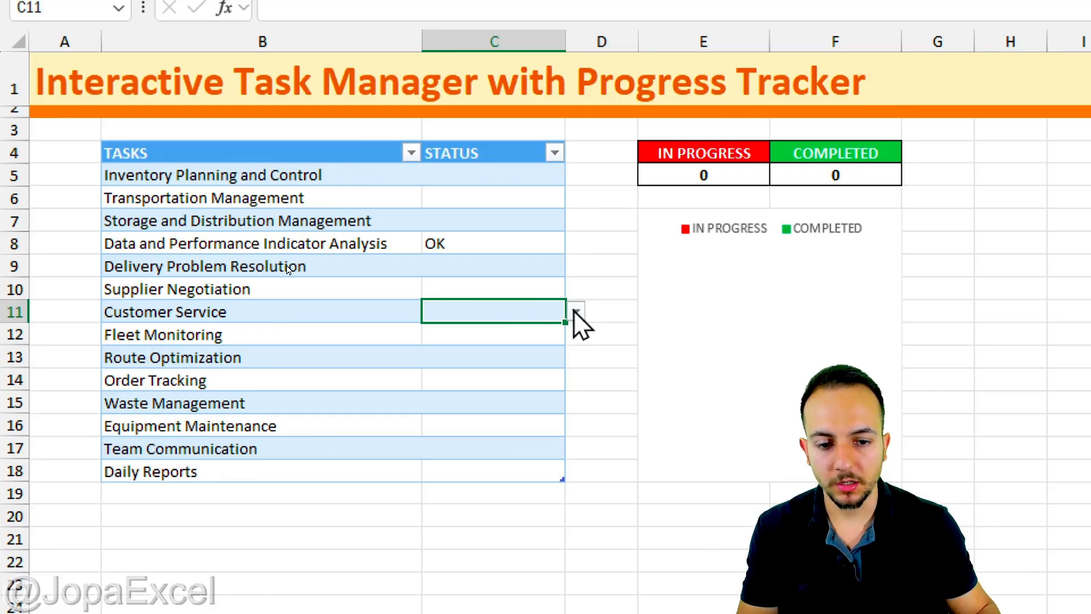
{"action": "left_click", "coordinate": [576, 311]}
{"action": "left_click", "coordinate": [534, 335]}
{"action": "left_click", "coordinate": [528, 329]}
{"action": "left_click", "coordinate": [575, 335]}
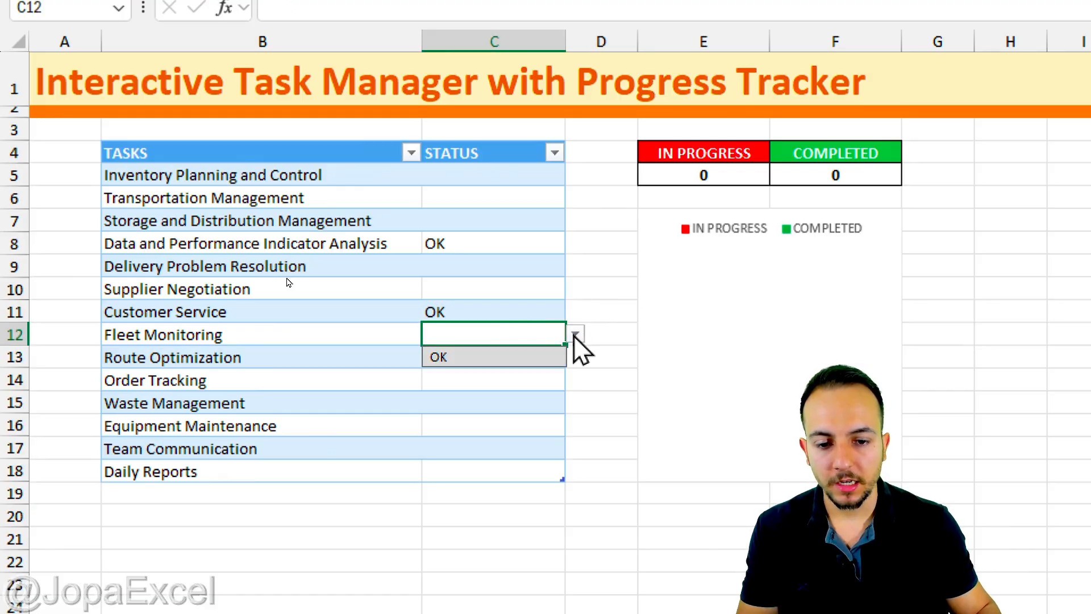
{"action": "left_click", "coordinate": [527, 356]}
- Create a formula-based conditional formatting rule for the task table's rows B5:C18 using =$C5="OK"
{"action": "left_click_drag", "start_coordinate": [488, 177], "coordinate": [466, 461]}
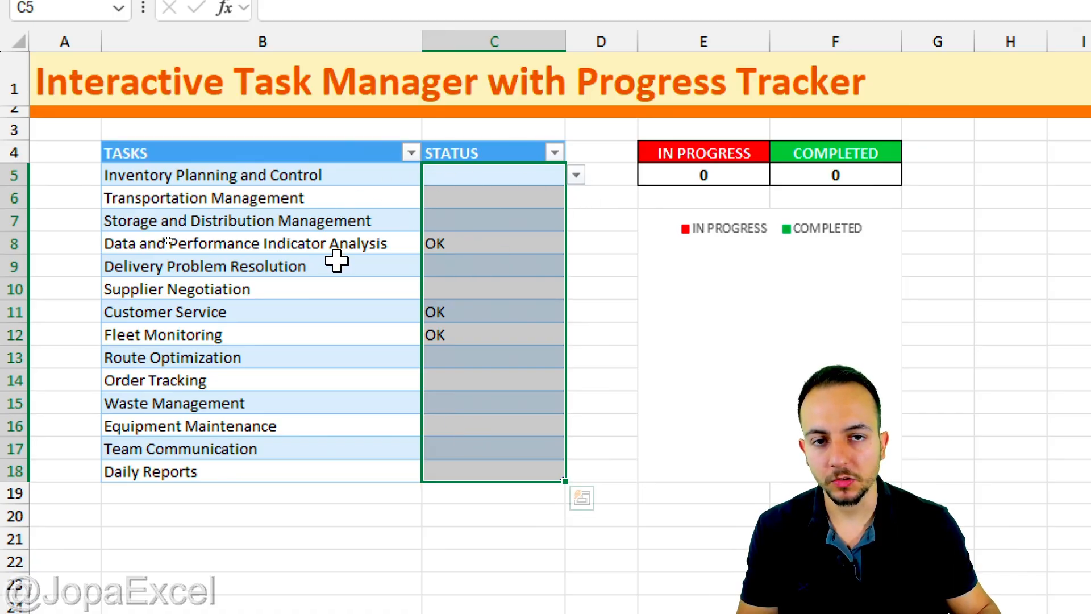
{"action": "left_click_drag", "start_coordinate": [336, 177], "coordinate": [489, 461]}
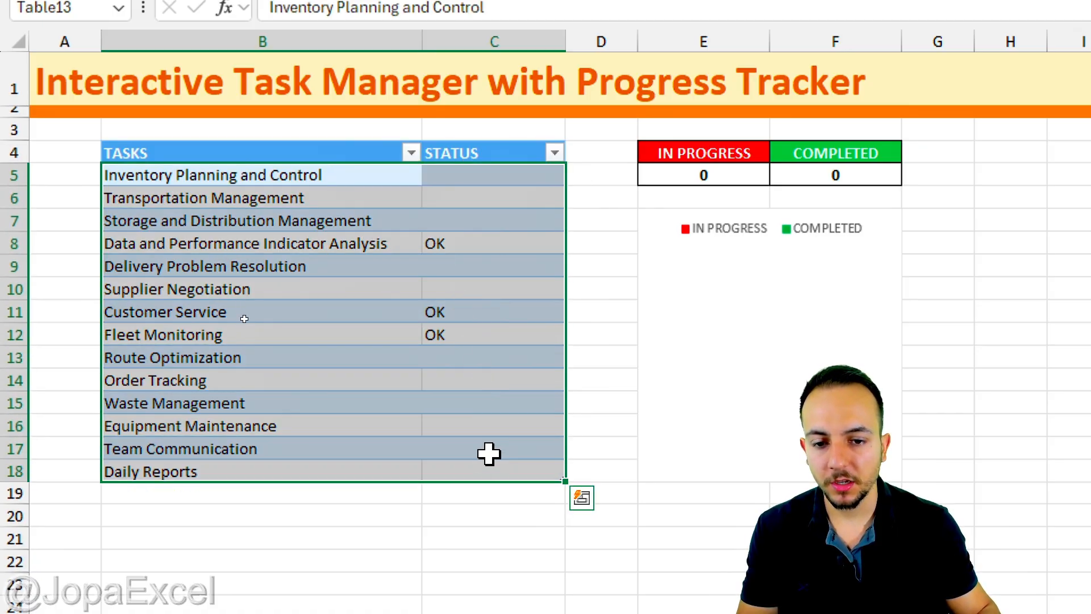
{"action": "left_click", "coordinate": [100, 73]}
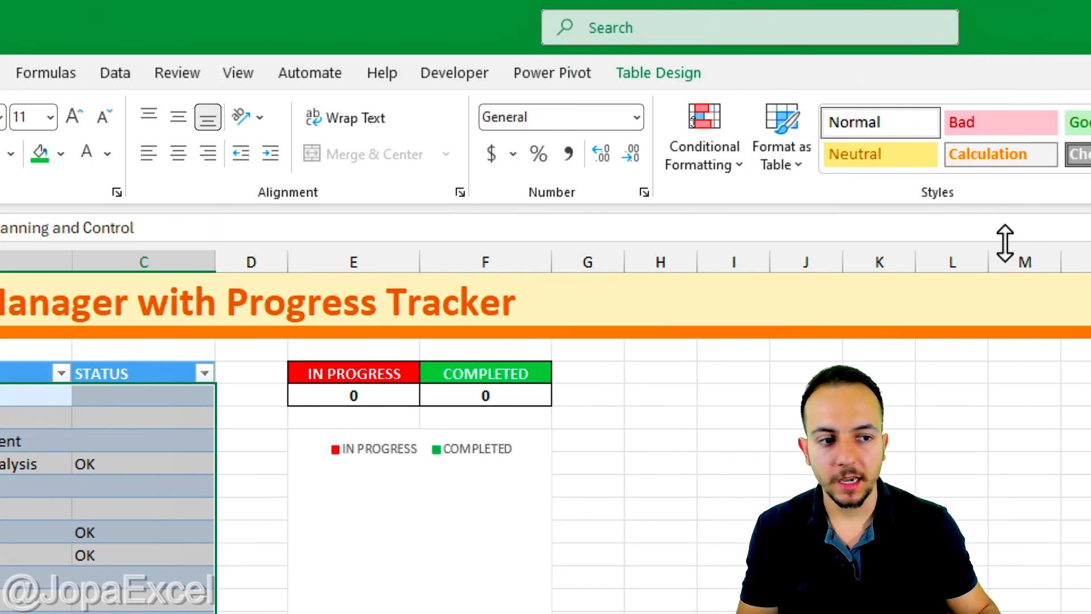
{"action": "left_click", "coordinate": [1035, 165]}
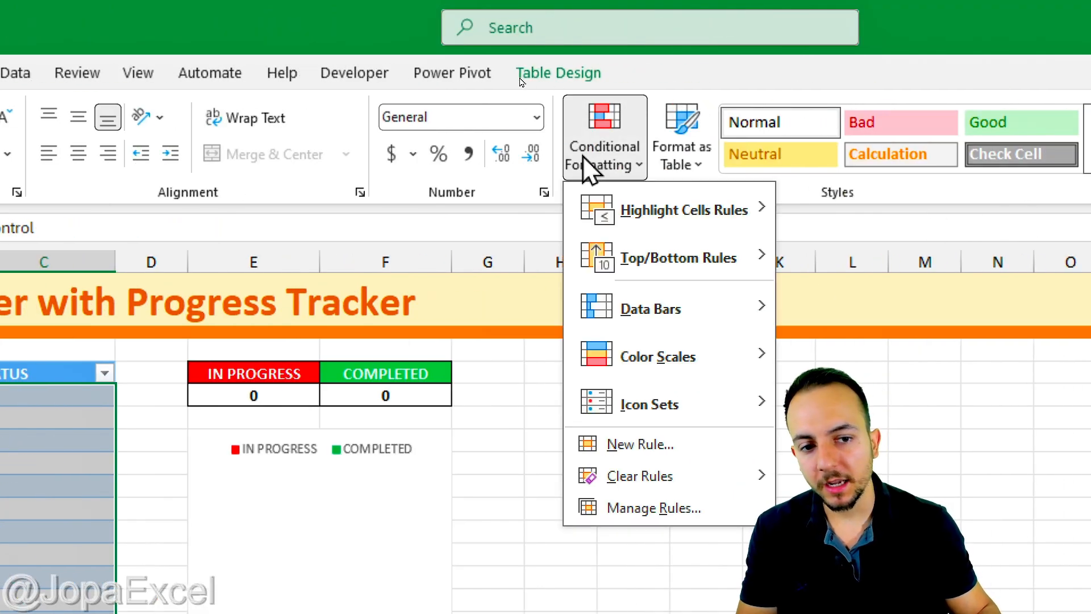
{"action": "left_click", "coordinate": [631, 443]}
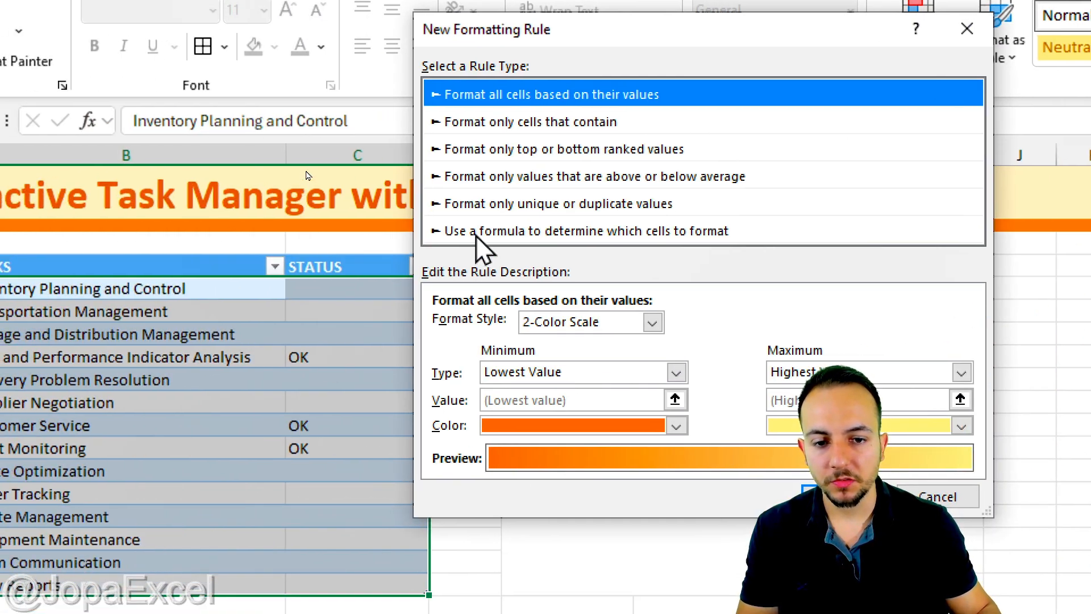
{"action": "left_click", "coordinate": [476, 233]}
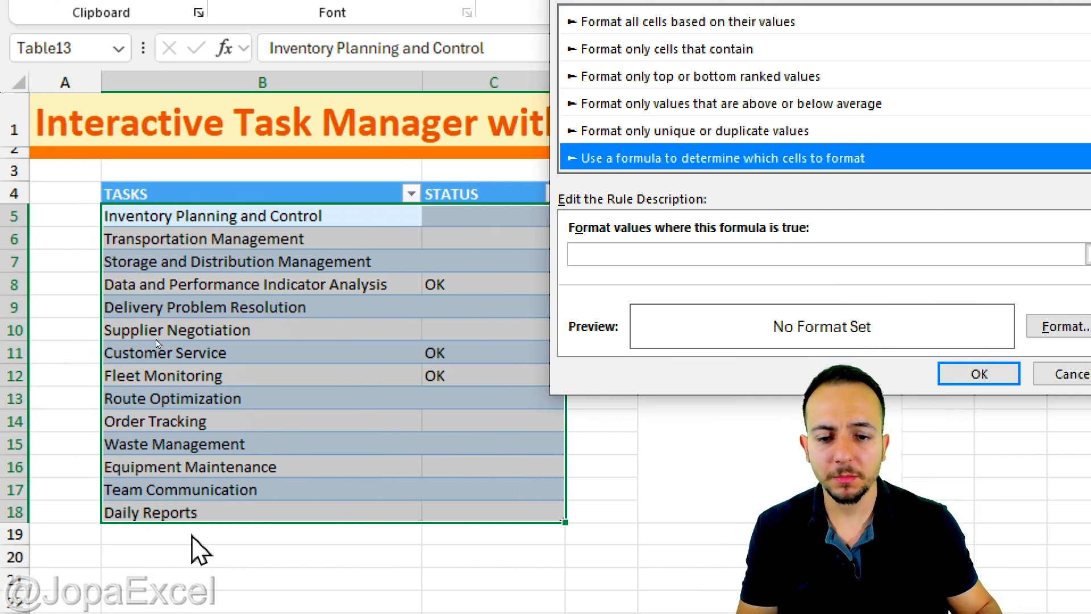
{"action": "left_click", "coordinate": [599, 257]}
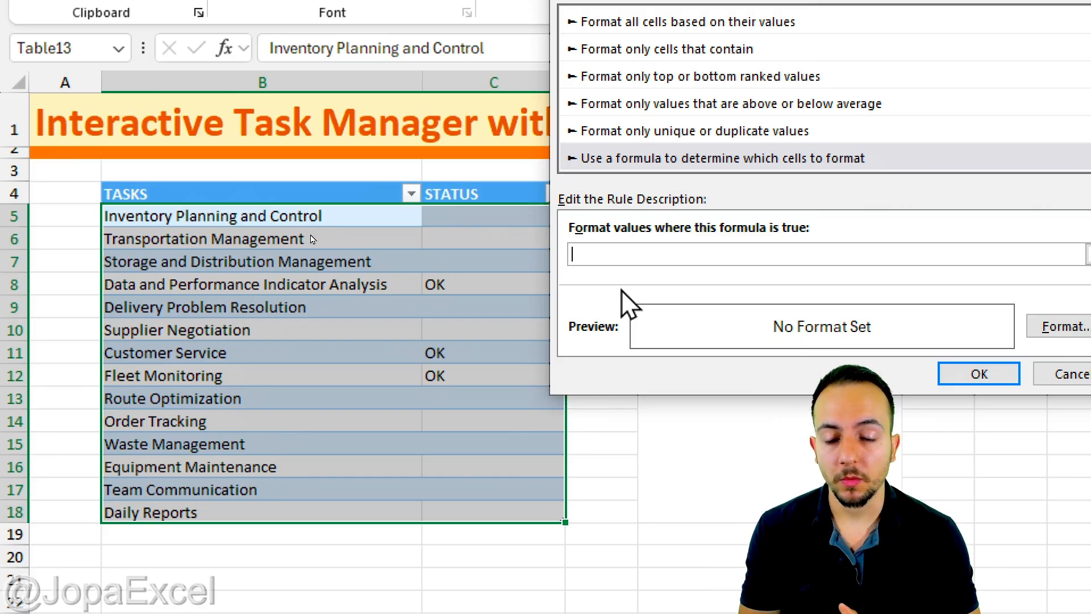
{"action": "type", "text": "=$"}
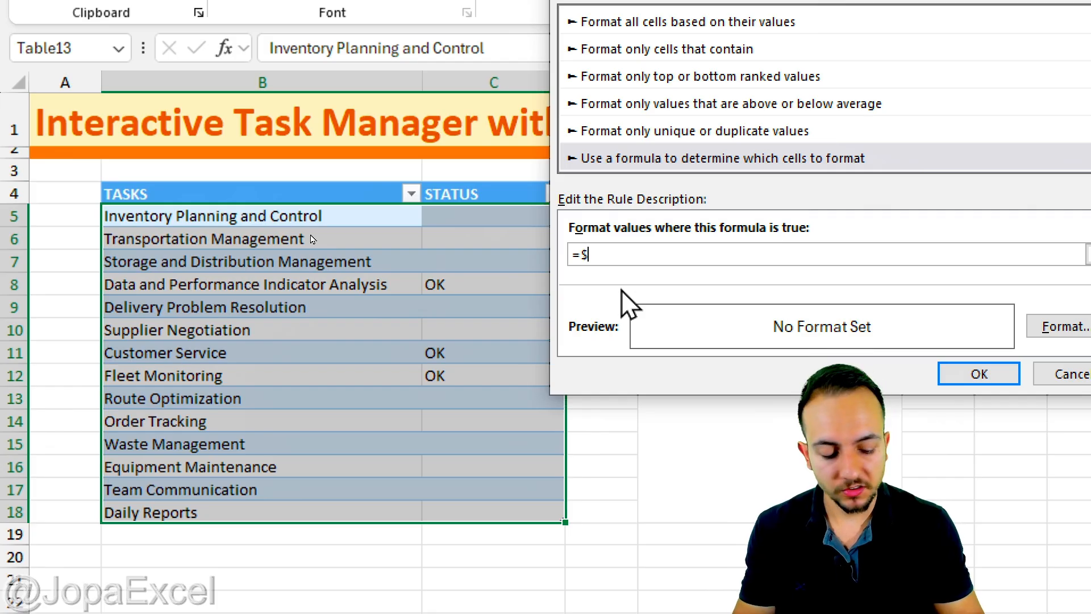
{"action": "type", "text": "C5="}
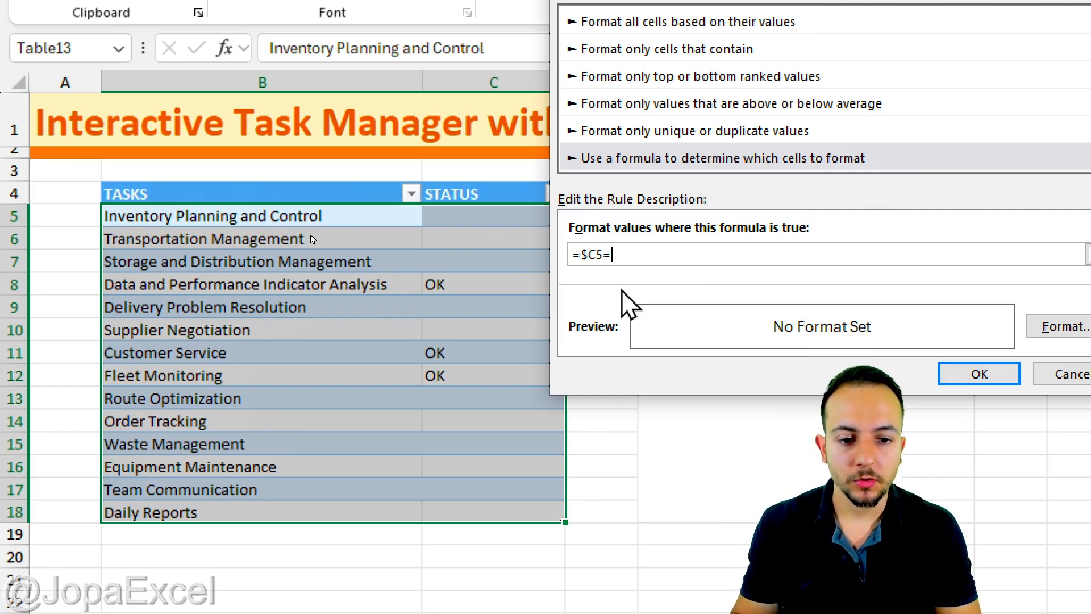
{"action": "type", "text": "\"OK\""}
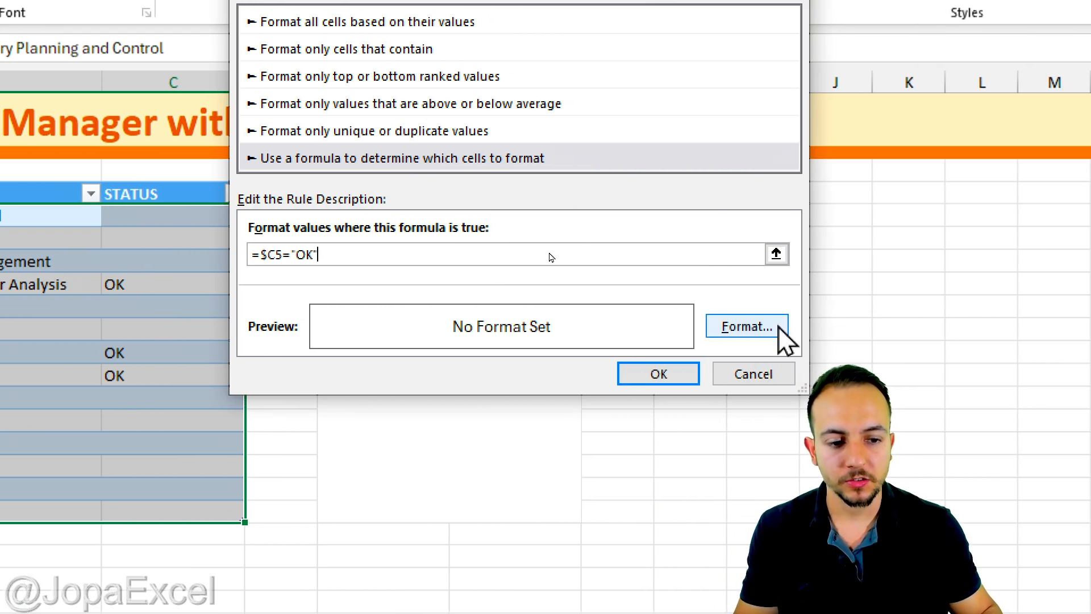
- Give the rule a grey strikethrough font and a light grey fill, and apply it to the table
{"action": "left_click", "coordinate": [779, 329]}
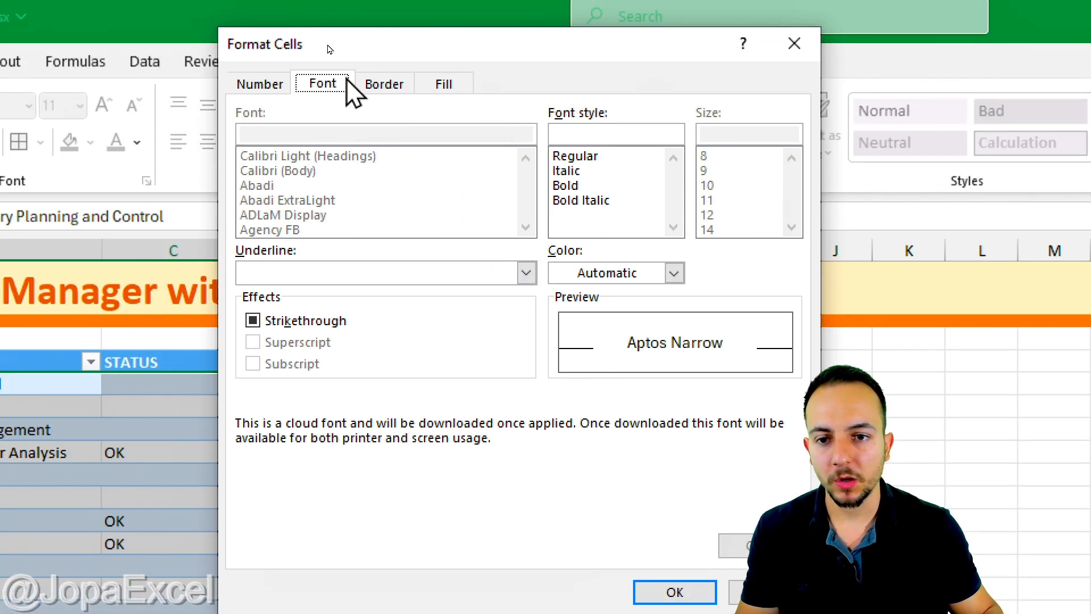
{"action": "left_click", "coordinate": [674, 273]}
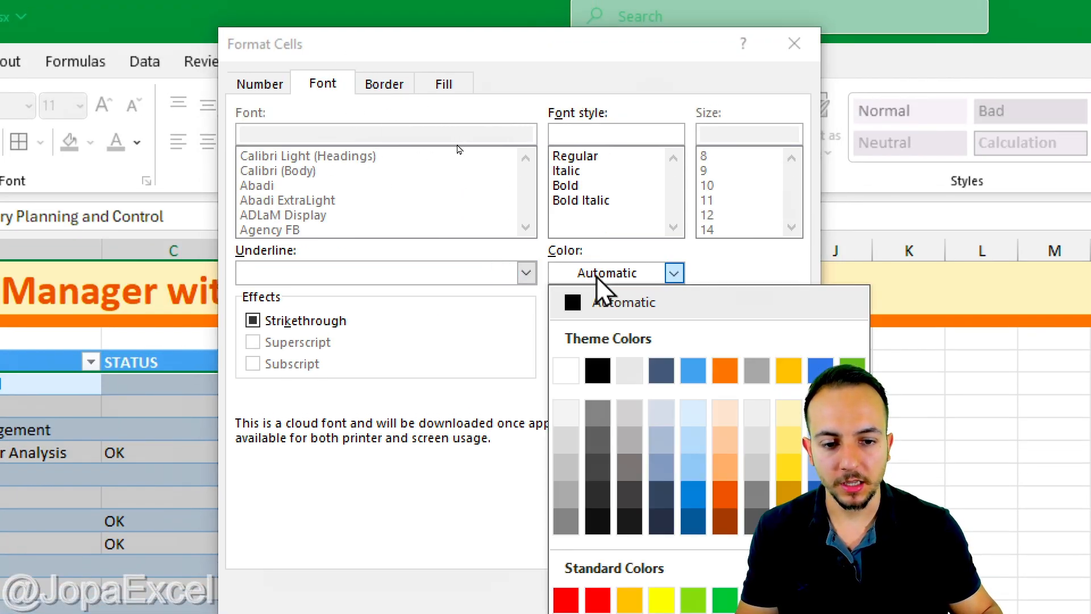
{"action": "left_click", "coordinate": [598, 411]}
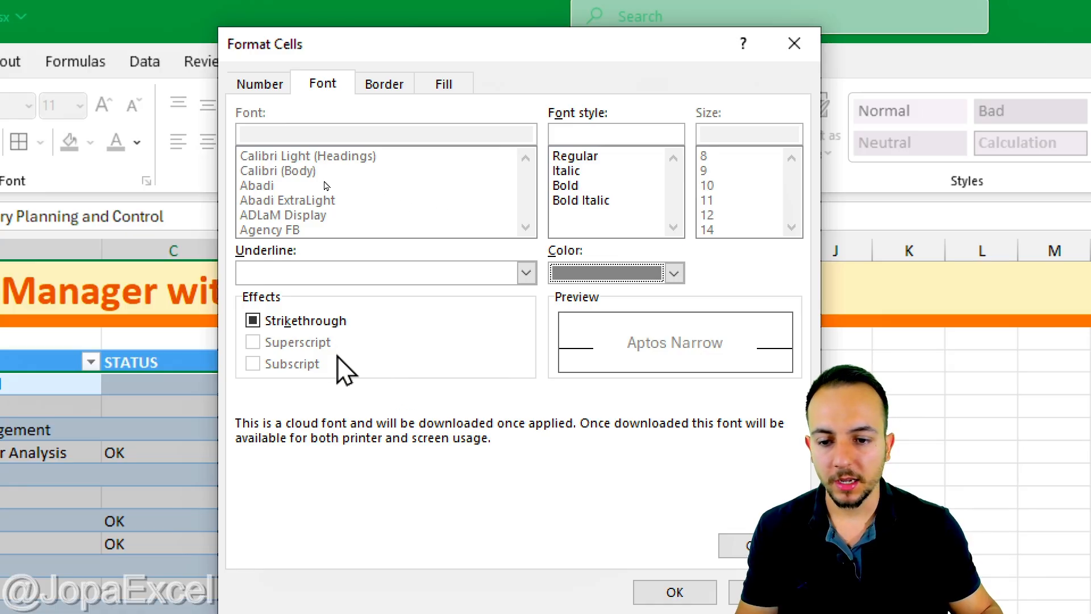
{"action": "left_click", "coordinate": [297, 327]}
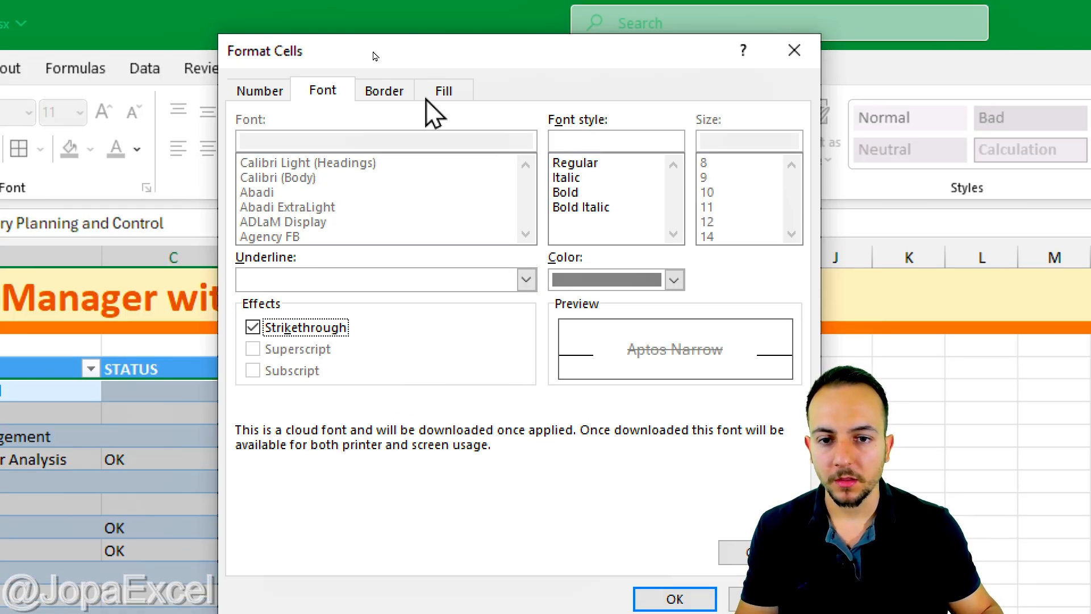
{"action": "left_click", "coordinate": [428, 91]}
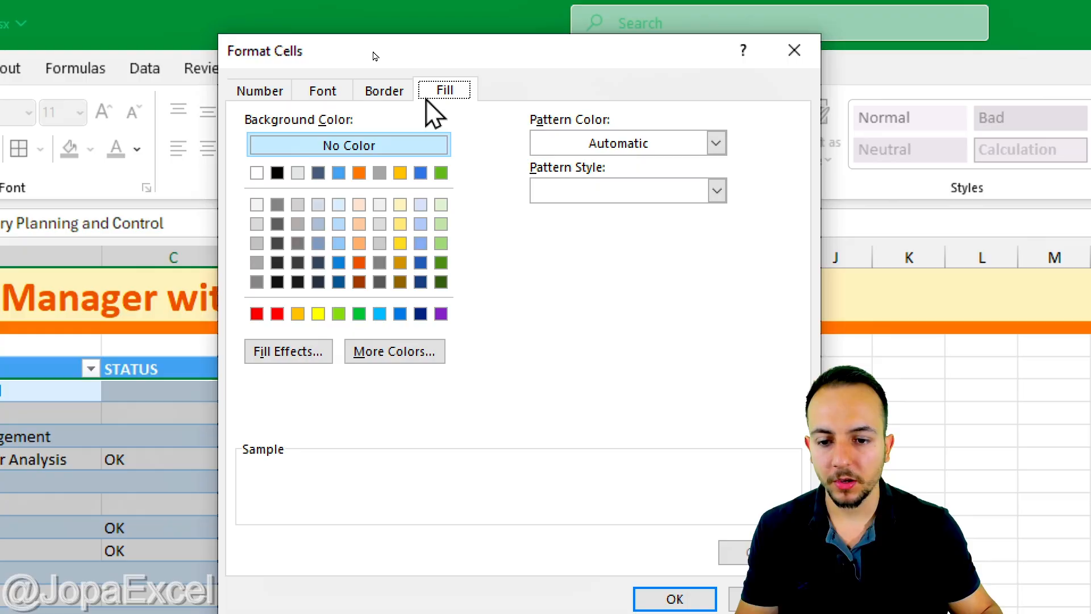
{"action": "left_click", "coordinate": [257, 225]}
{"action": "left_click", "coordinate": [675, 599]}
{"action": "left_click", "coordinate": [663, 547]}
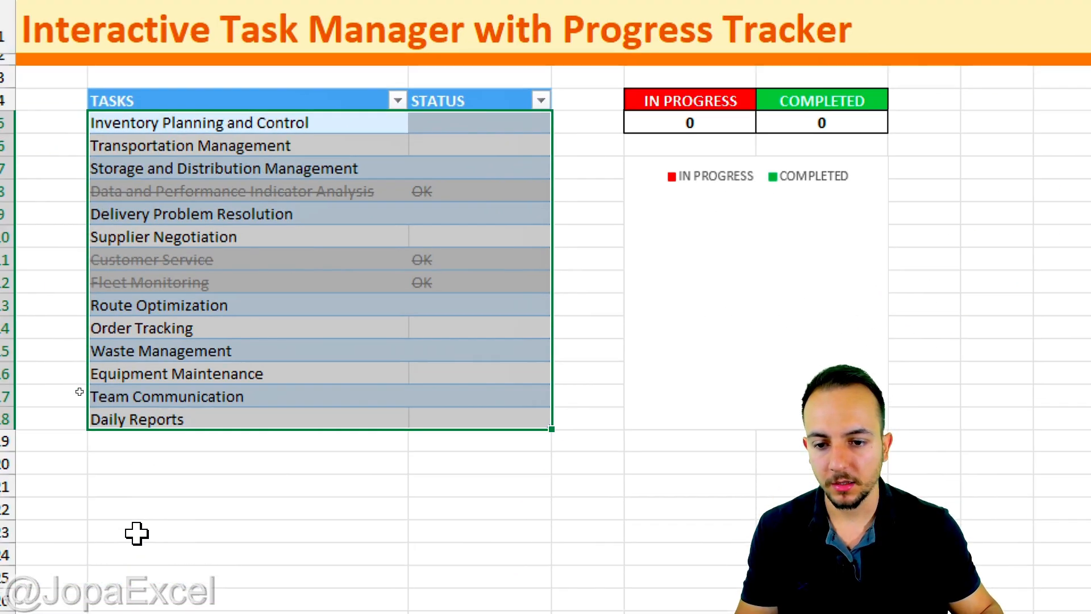
- Set the Waste Management status to OK to test the formatting rule
{"action": "left_click", "coordinate": [126, 524]}
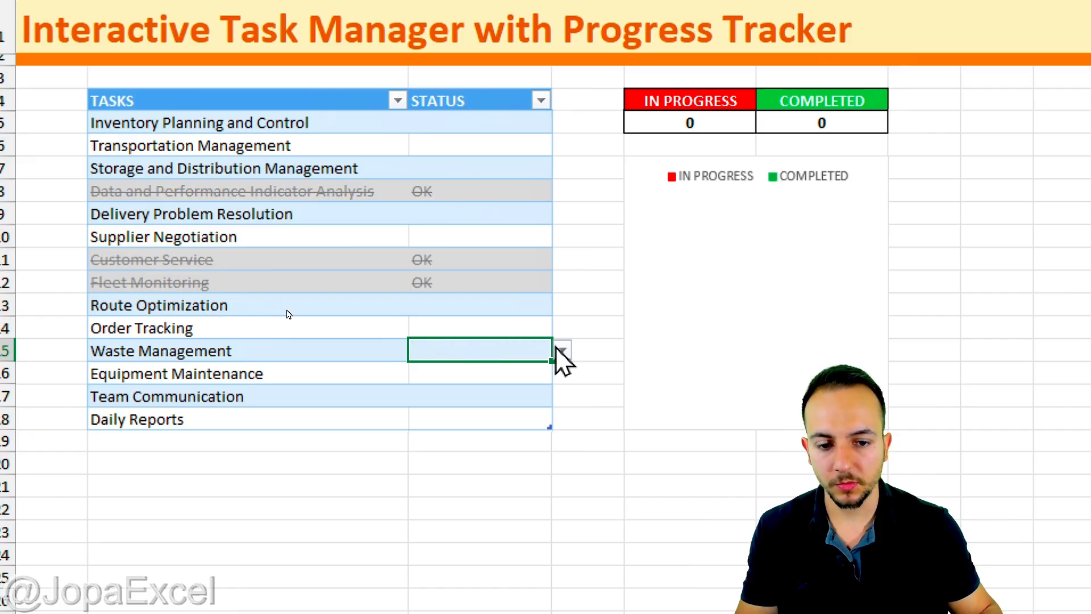
{"action": "left_click", "coordinate": [255, 524]}
{"action": "left_click", "coordinate": [504, 373]}
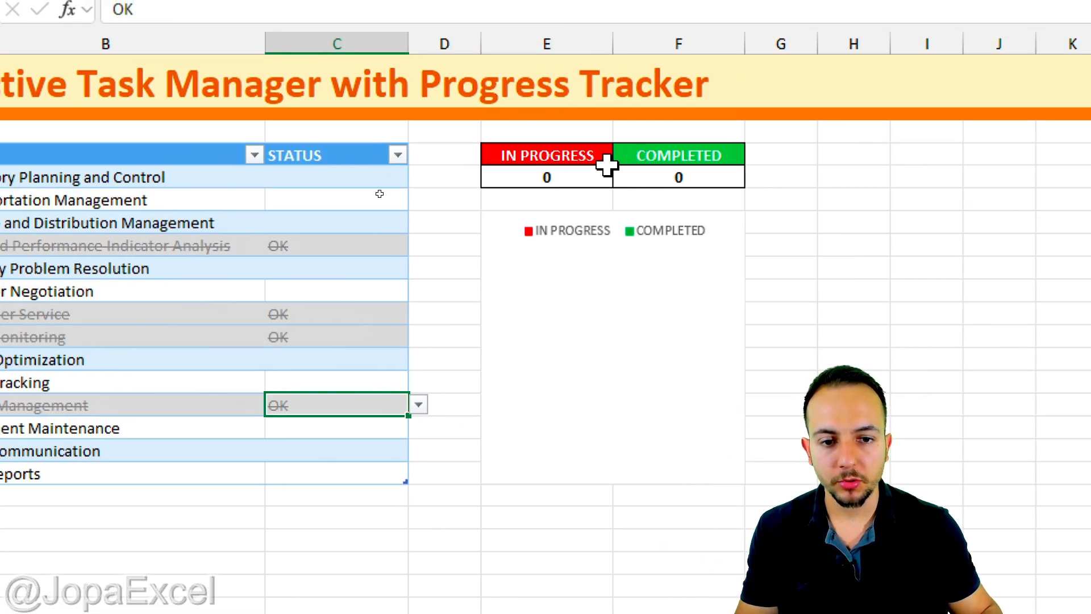
- Replace the FALSE criterion with "" in the COUNTIF formula under IN PROGRESS so it counts blank statuses
{"action": "left_click", "coordinate": [610, 160]}
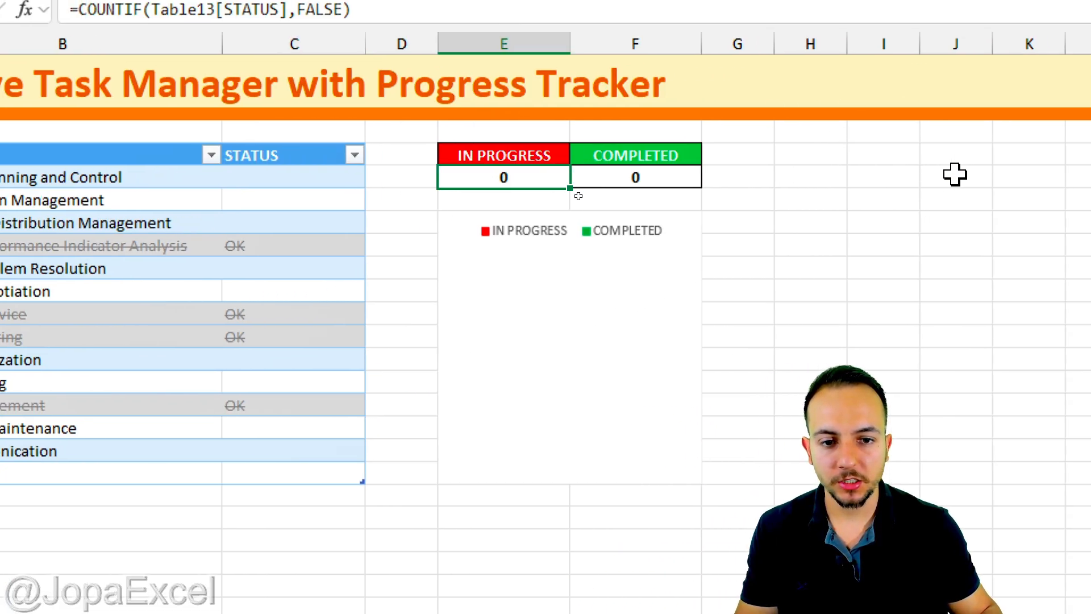
{"action": "double_click", "coordinate": [518, 175]}
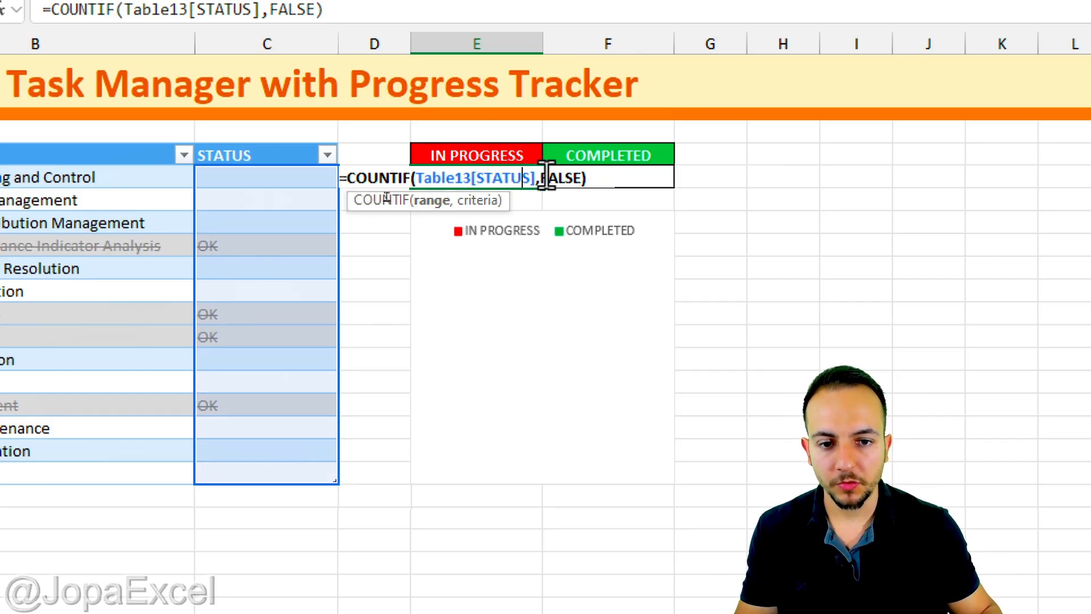
{"action": "left_click_drag", "start_coordinate": [541, 177], "coordinate": [585, 177]}
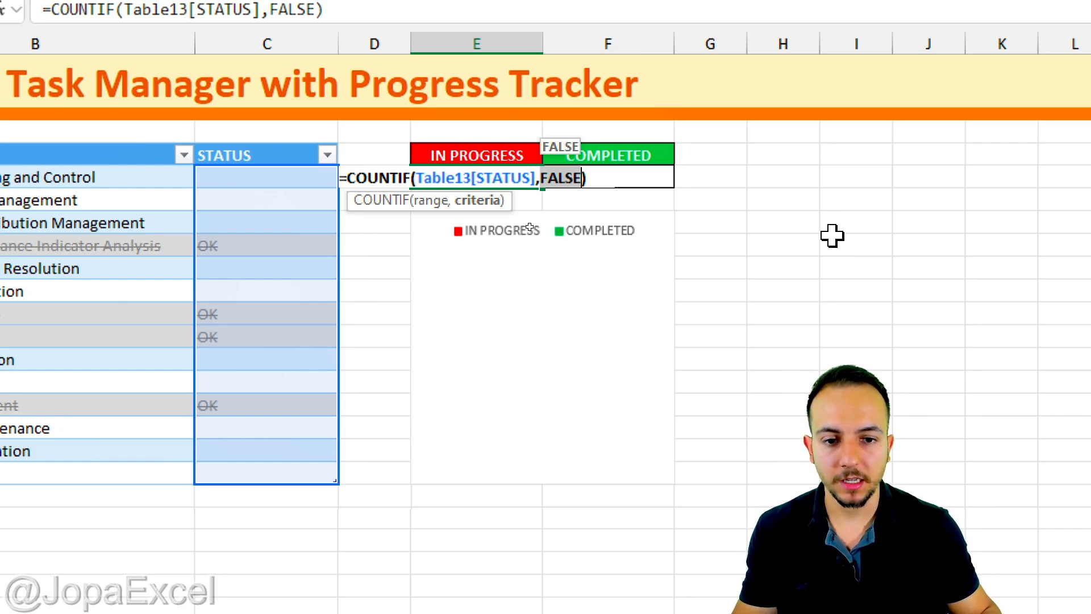
{"action": "type", "text": "\"\""}
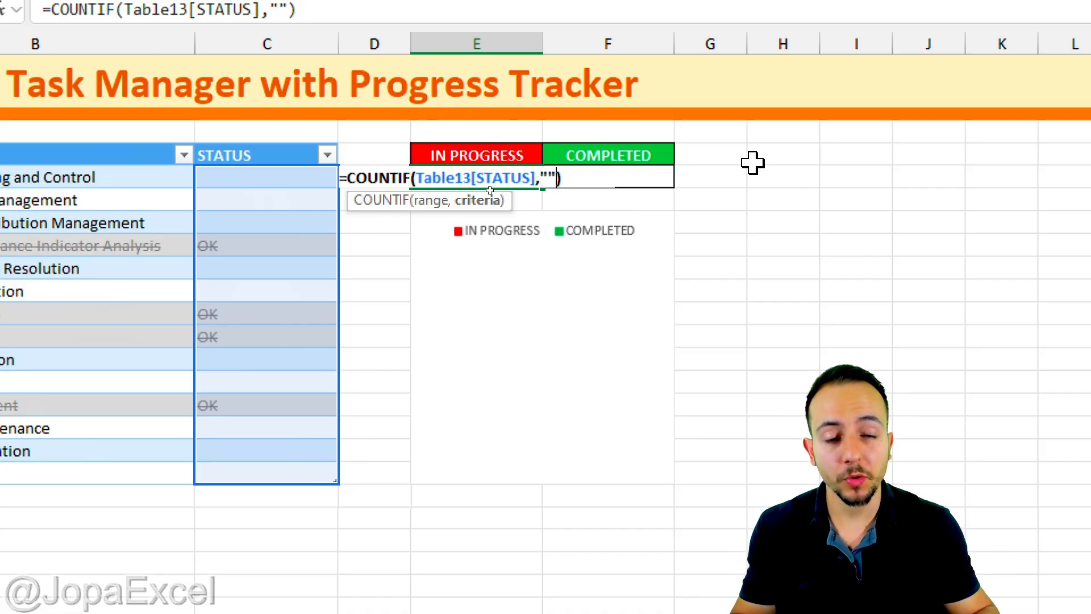
{"action": "key", "text": "Return"}
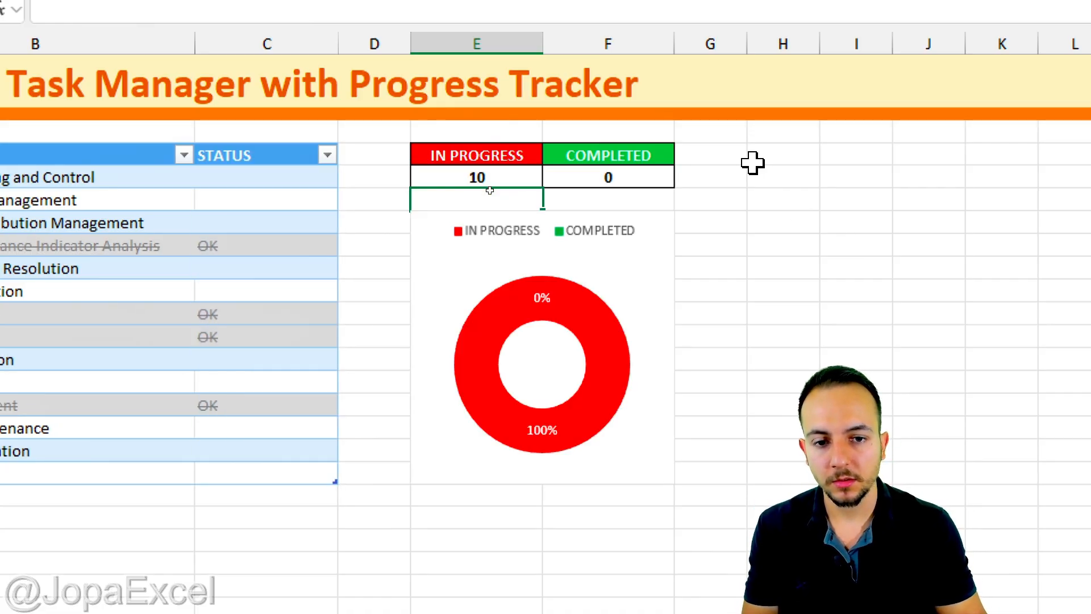
- Replace the TRUE criterion with "OK" in the COUNTIF formula under COMPLETED, and return to the checkbox version's sheet
{"action": "left_click", "coordinate": [653, 183]}
{"action": "double_click", "coordinate": [654, 183]}
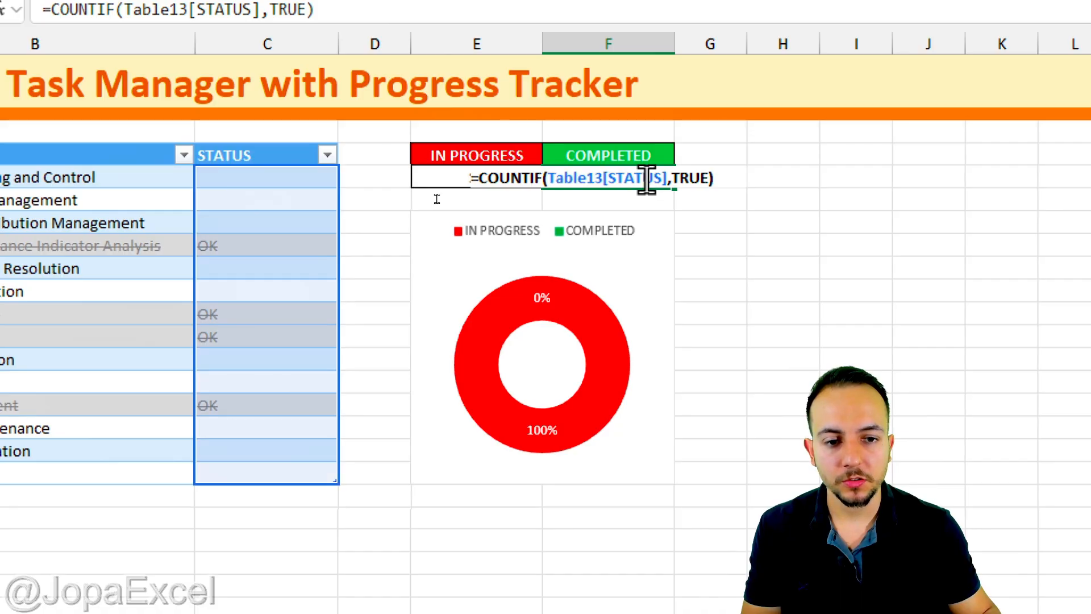
{"action": "double_click", "coordinate": [682, 178]}
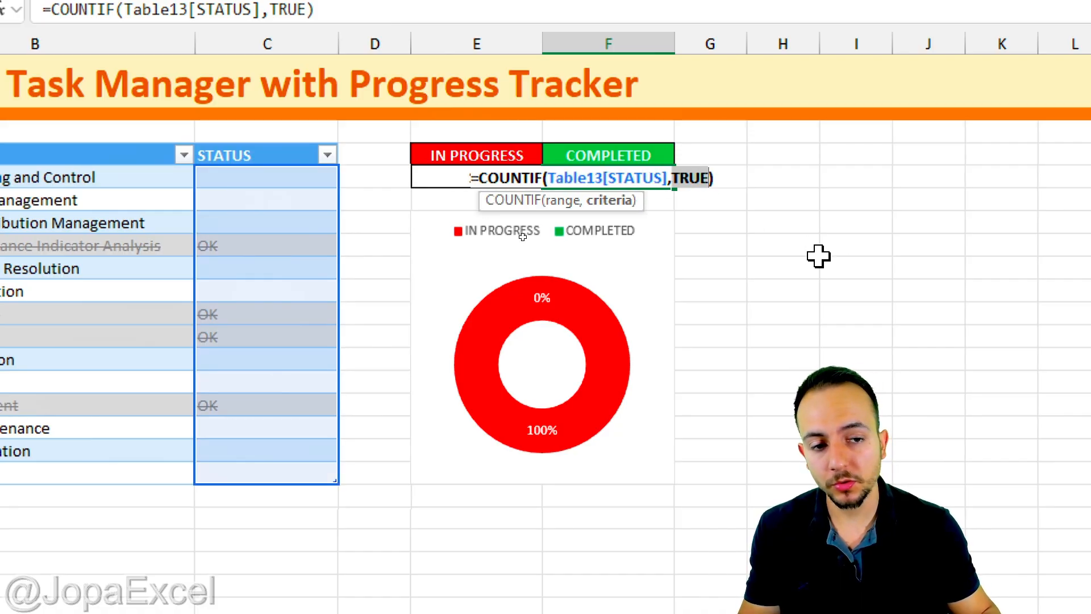
{"action": "type", "text": "\"OK\""}
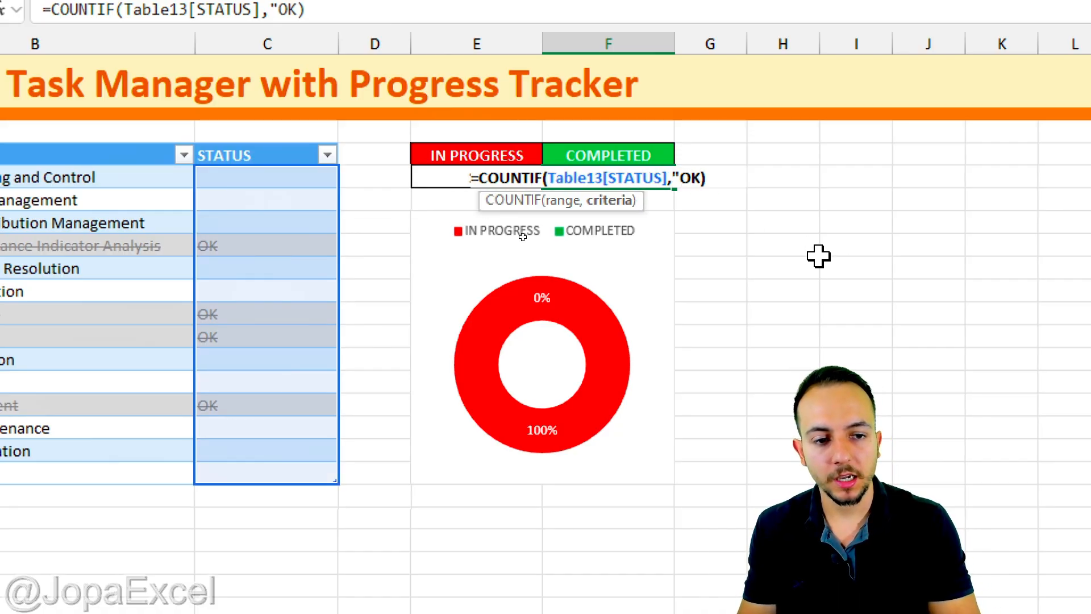
{"action": "key", "text": "Return"}
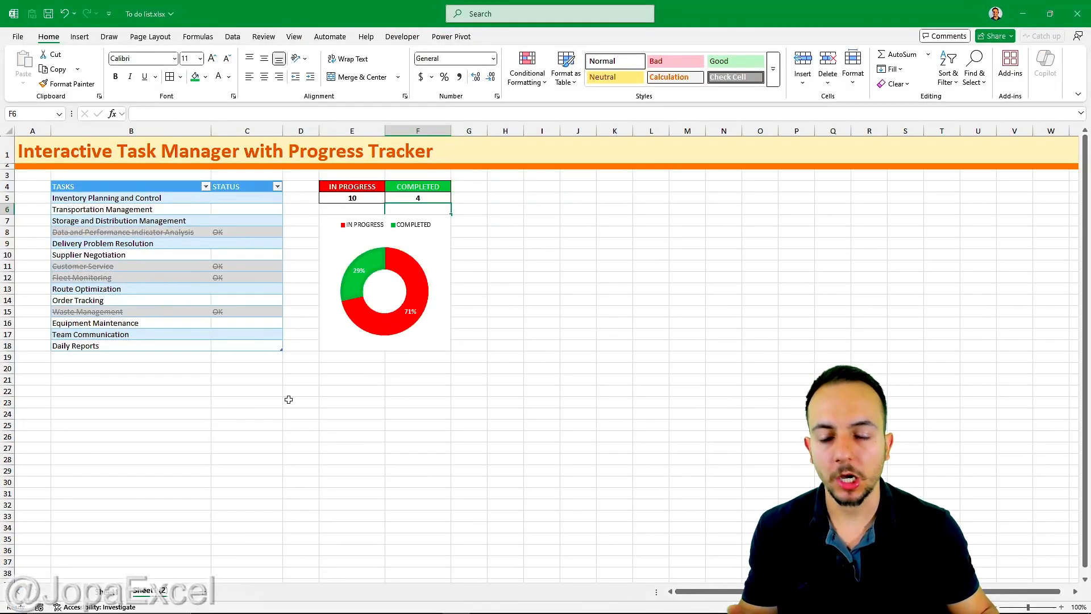
{"action": "left_click", "coordinate": [110, 593]}
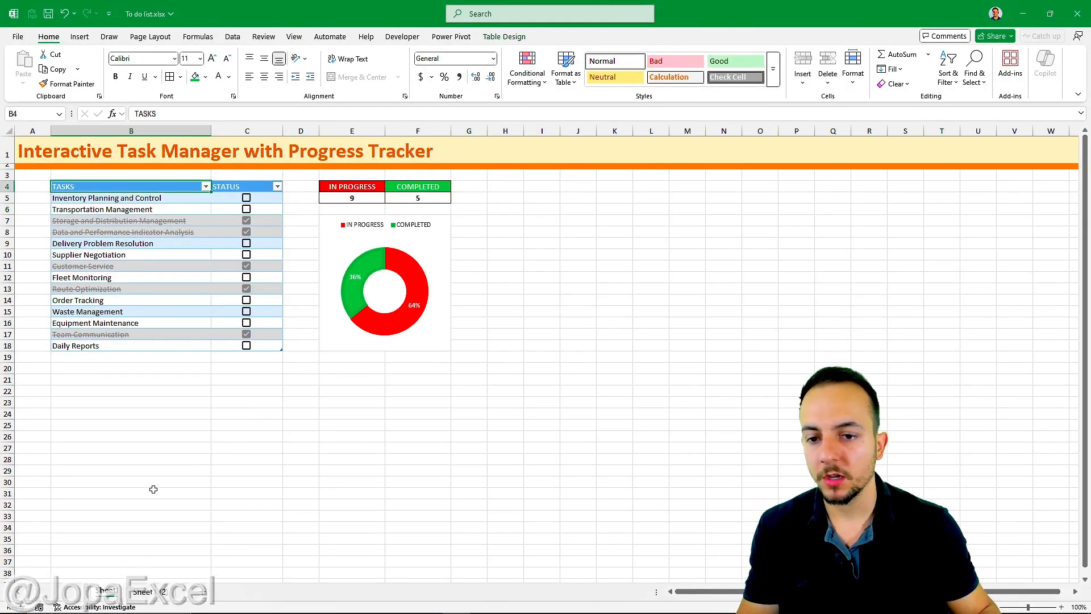